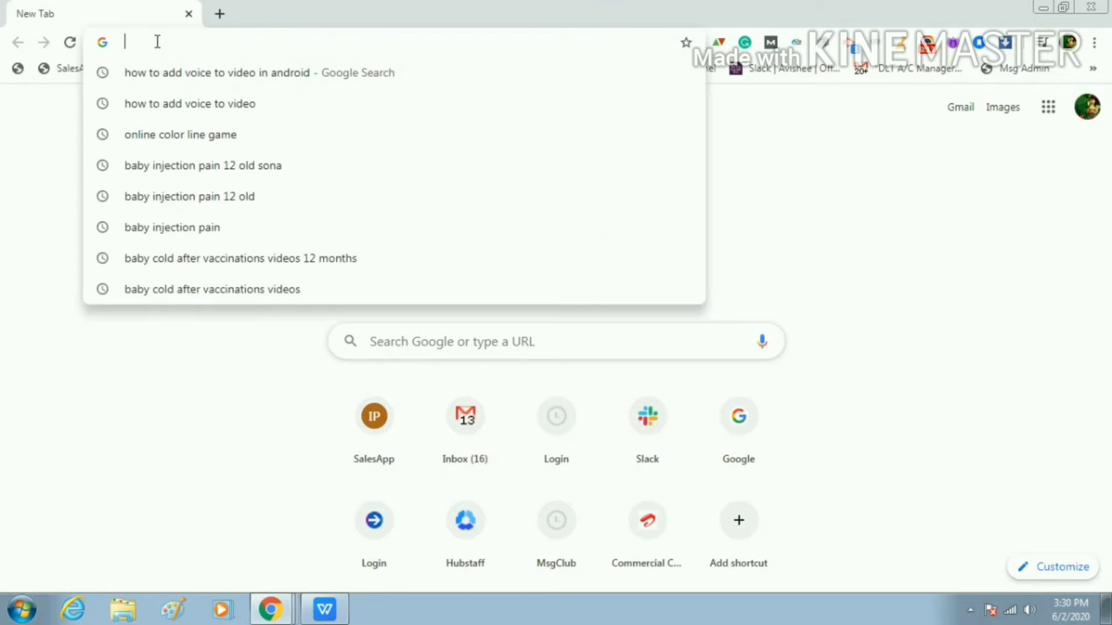
Go to airtel.in/business/commercial-communication/home from the address bar's autocomplete suggestion
type("a")
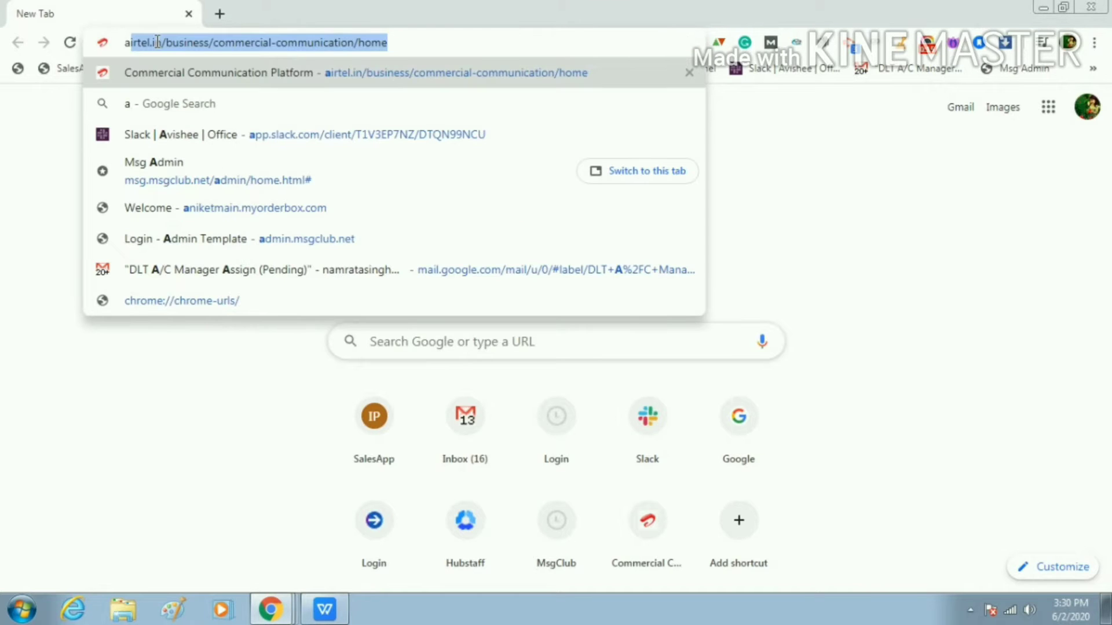
left_click(422, 41)
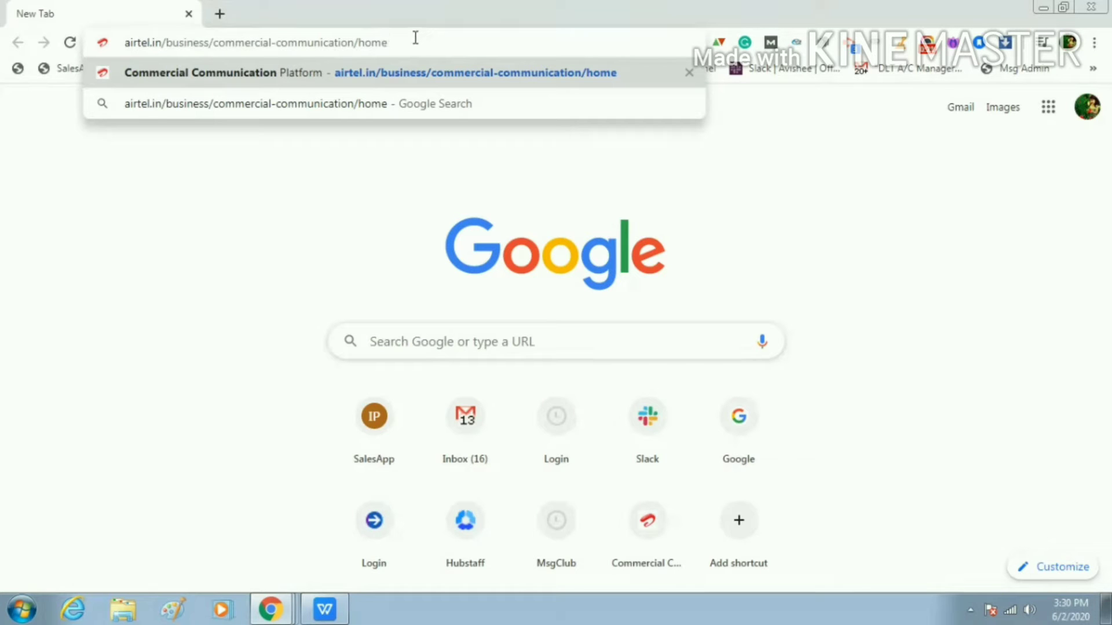
key("Return")
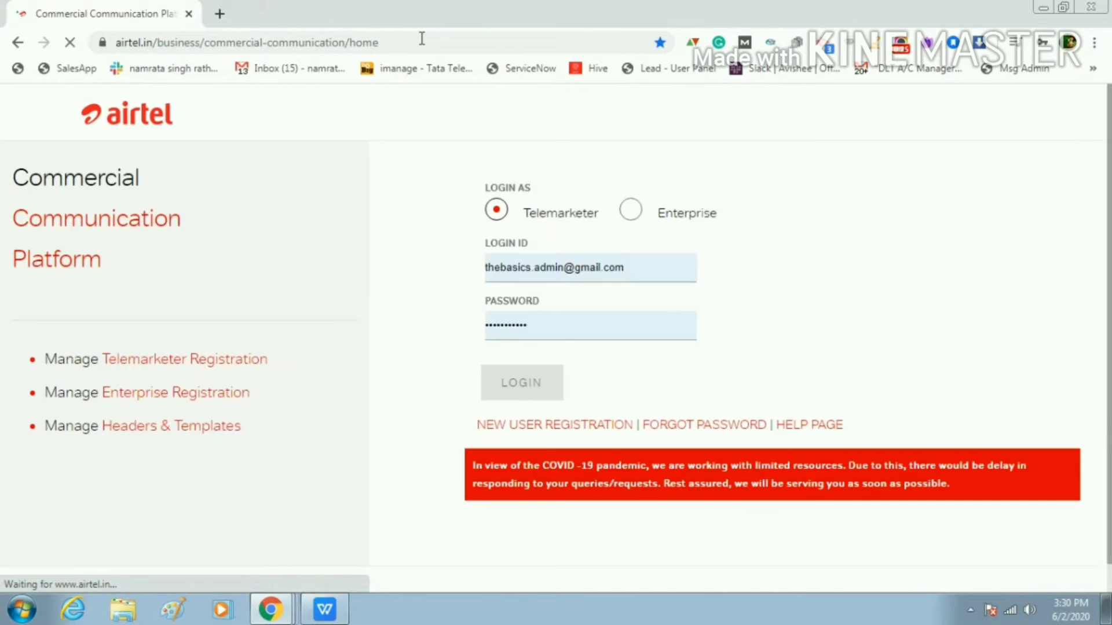
Log in as an Enterprise user with the saved login ID and password
left_click(637, 214)
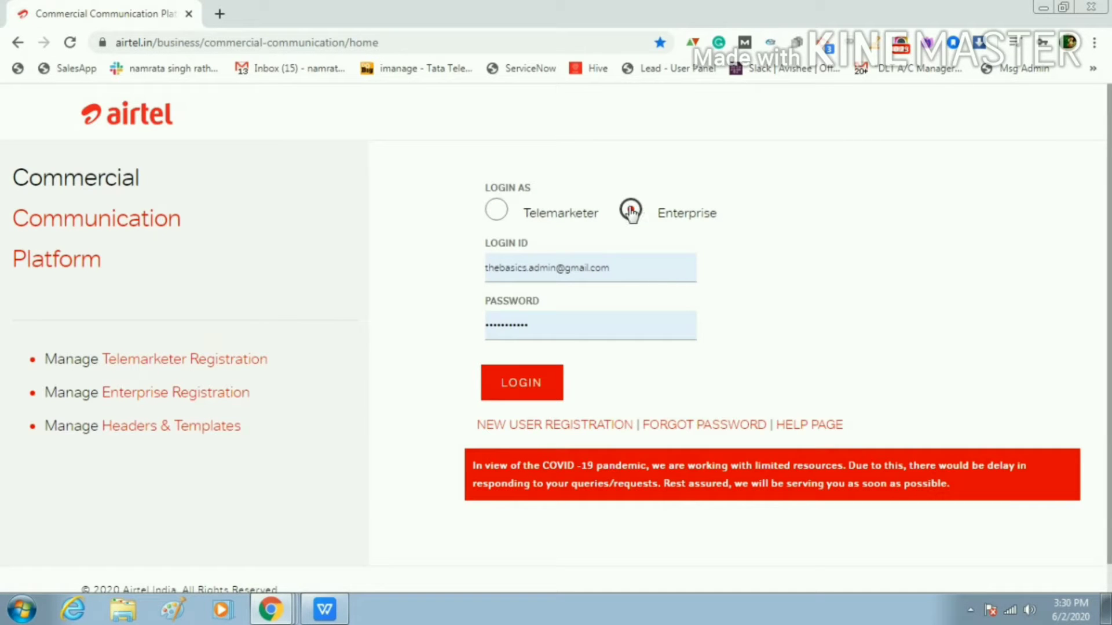
left_click(653, 271)
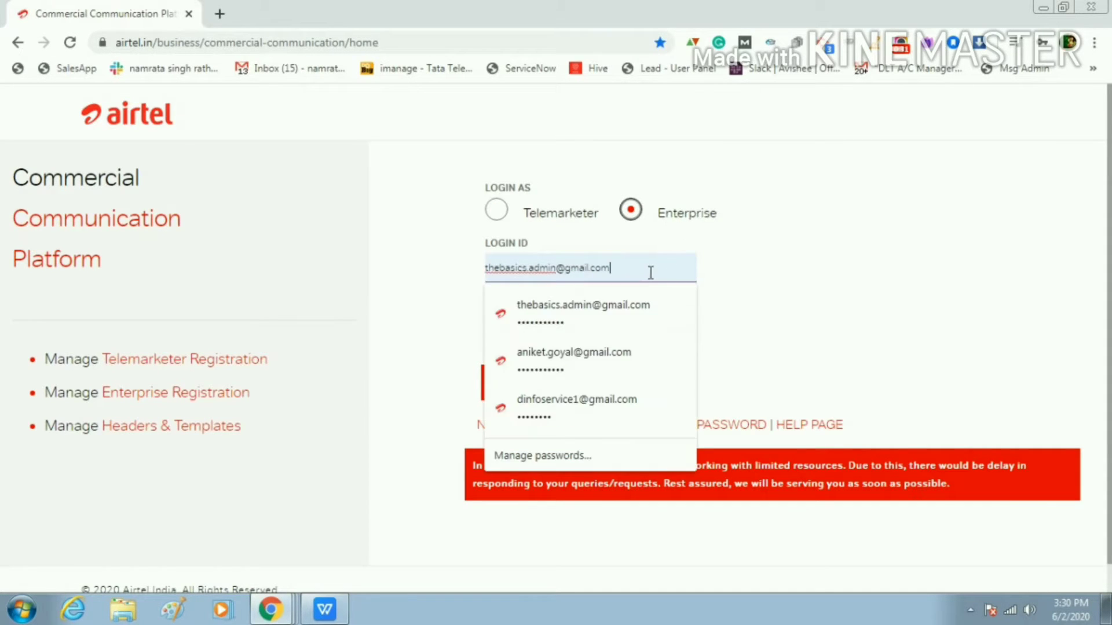
left_click(650, 307)
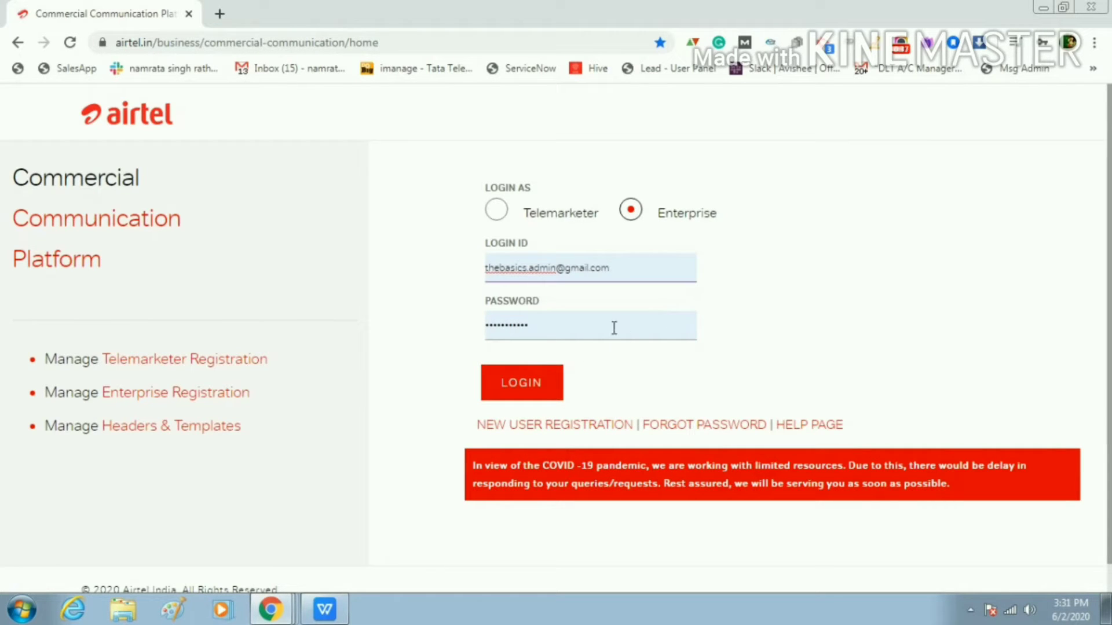
left_click(539, 399)
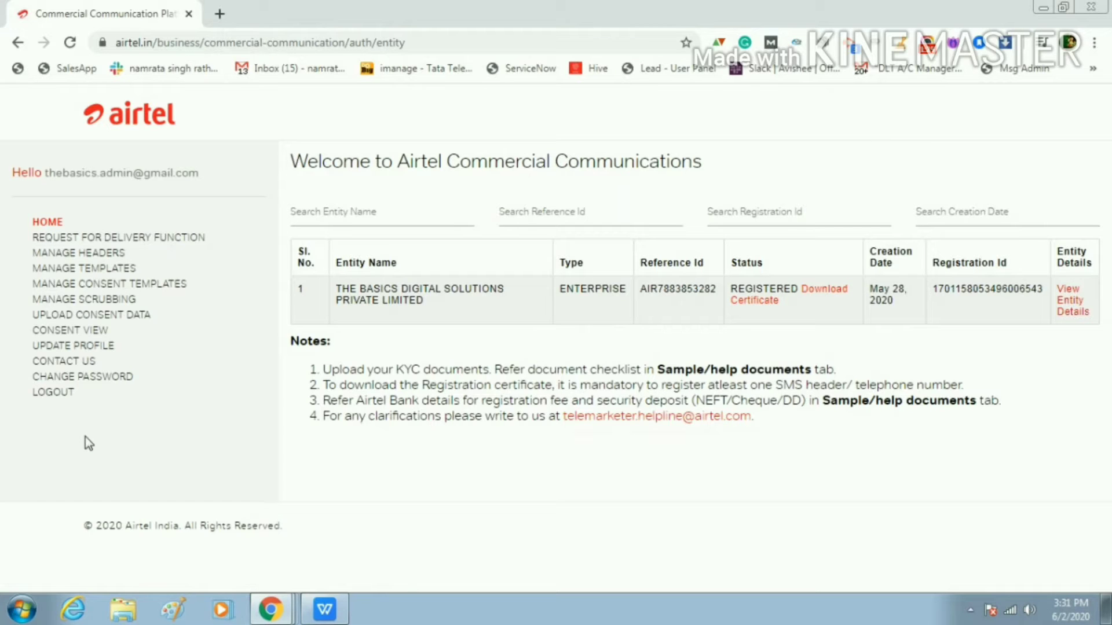
Open Manage Headers and scroll through the 12 registered SMS headers
left_click(77, 260)
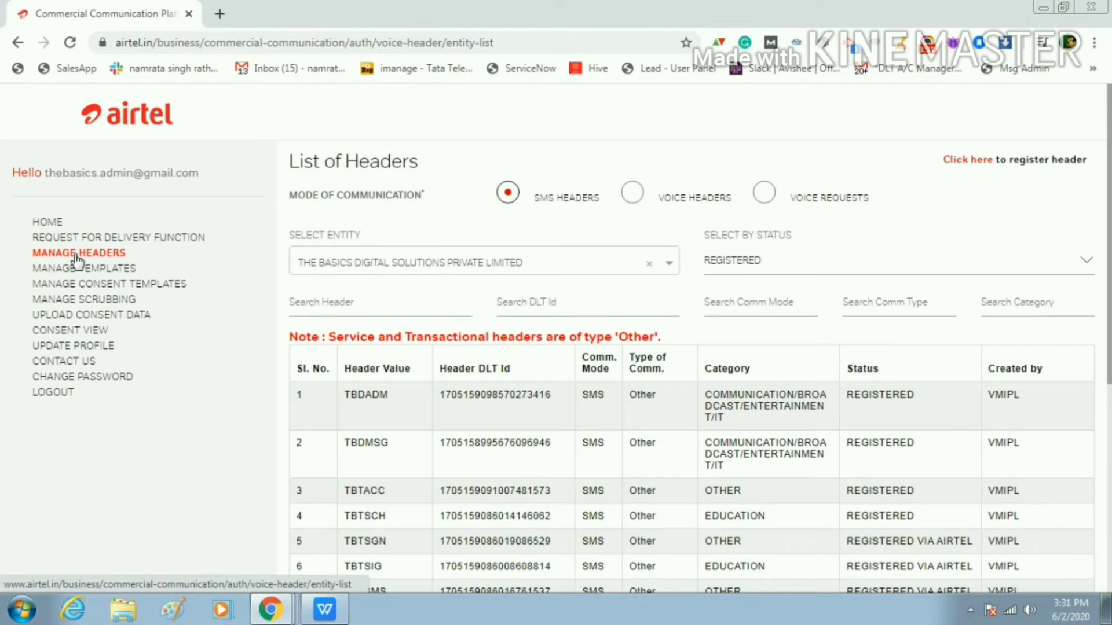
scroll(603, 426, "down", 5)
scroll(604, 429, "up", 5)
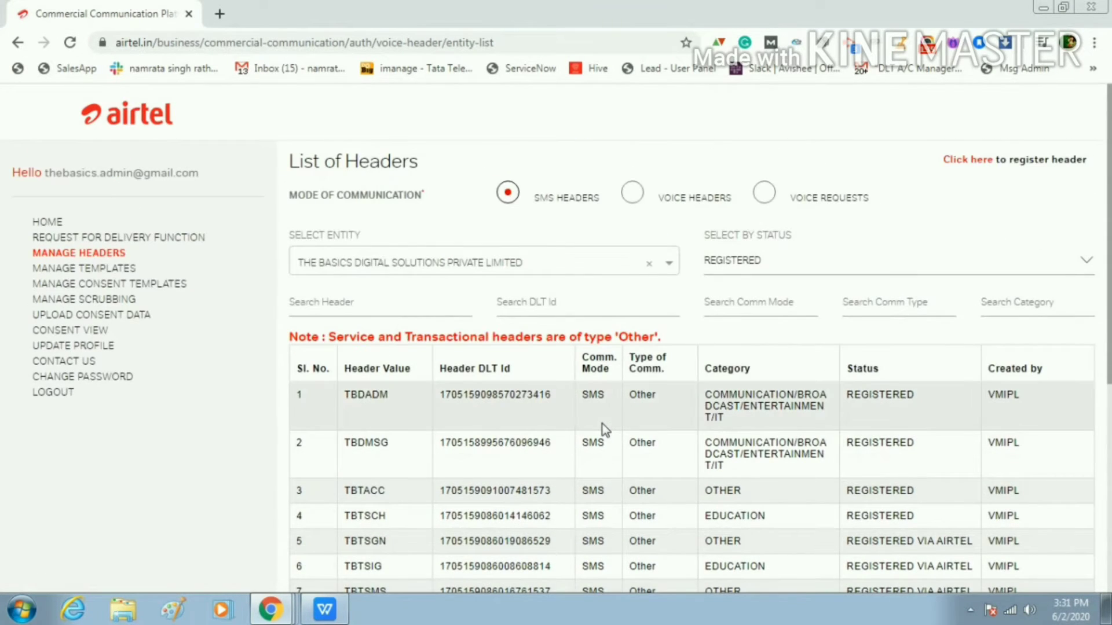
scroll(602, 425, "down", 5)
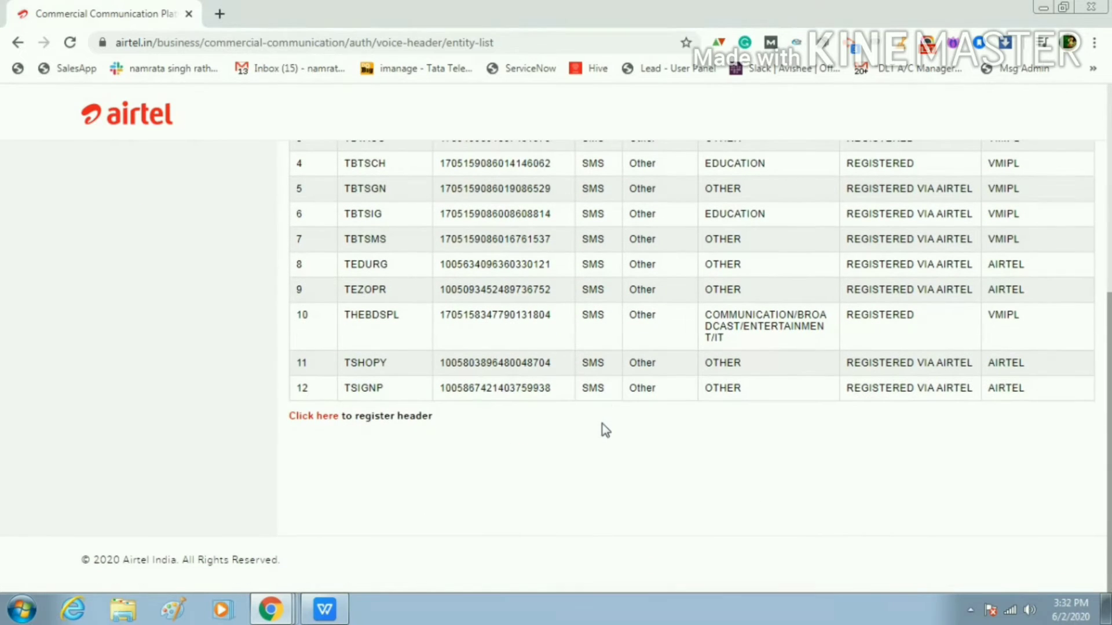
scroll(603, 424, "up", 5)
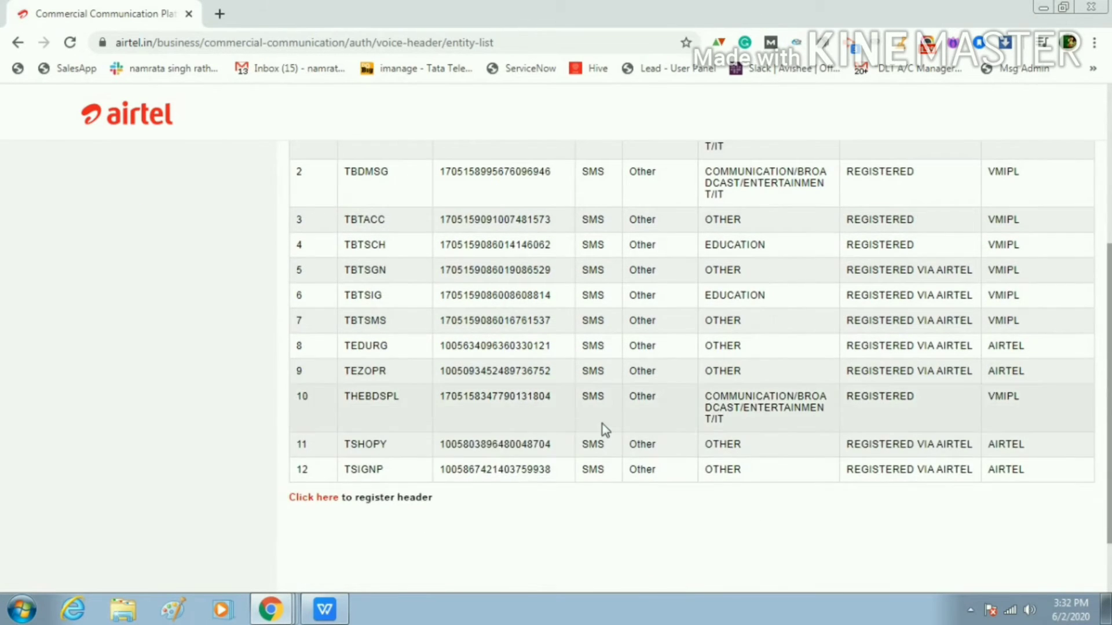
scroll(715, 520, "up", 2)
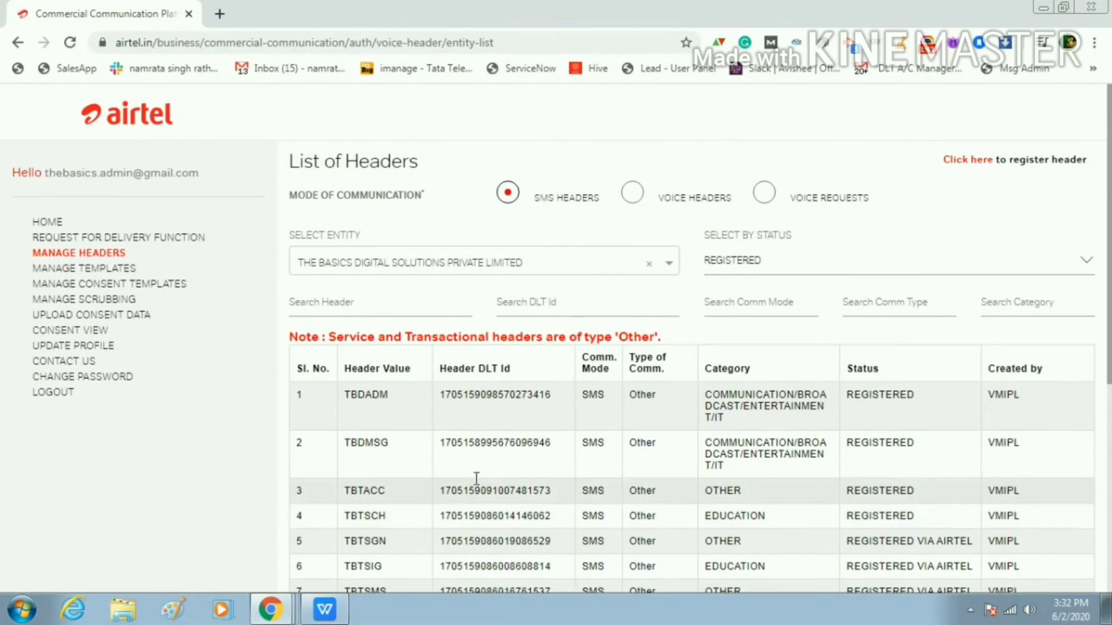
scroll(467, 483, "down", 4)
scroll(467, 484, "down", 3)
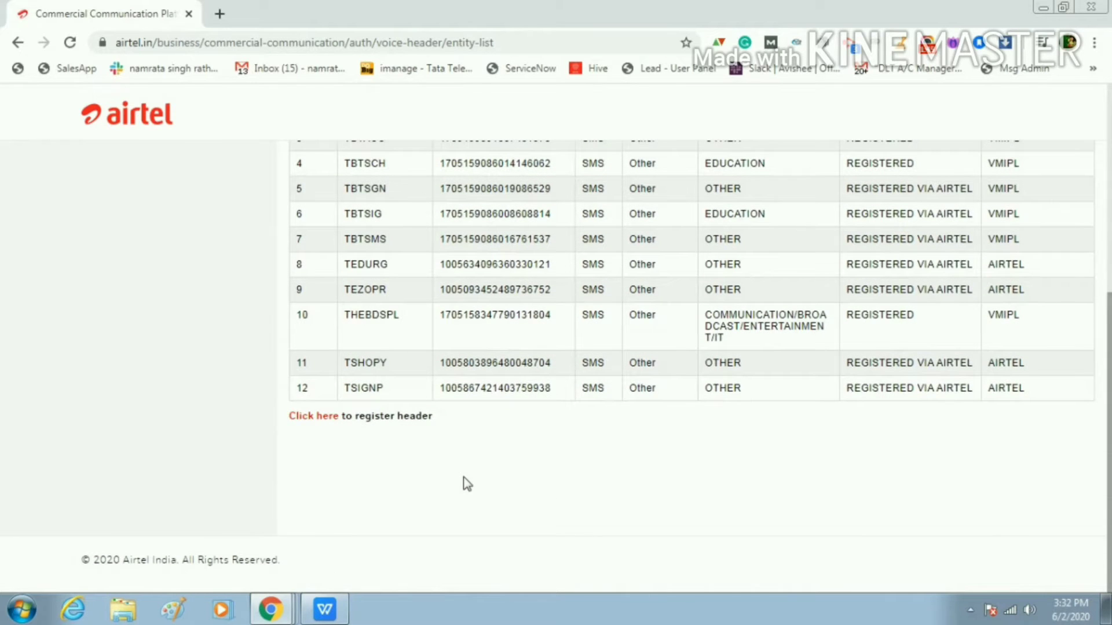
scroll(467, 484, "up", 6)
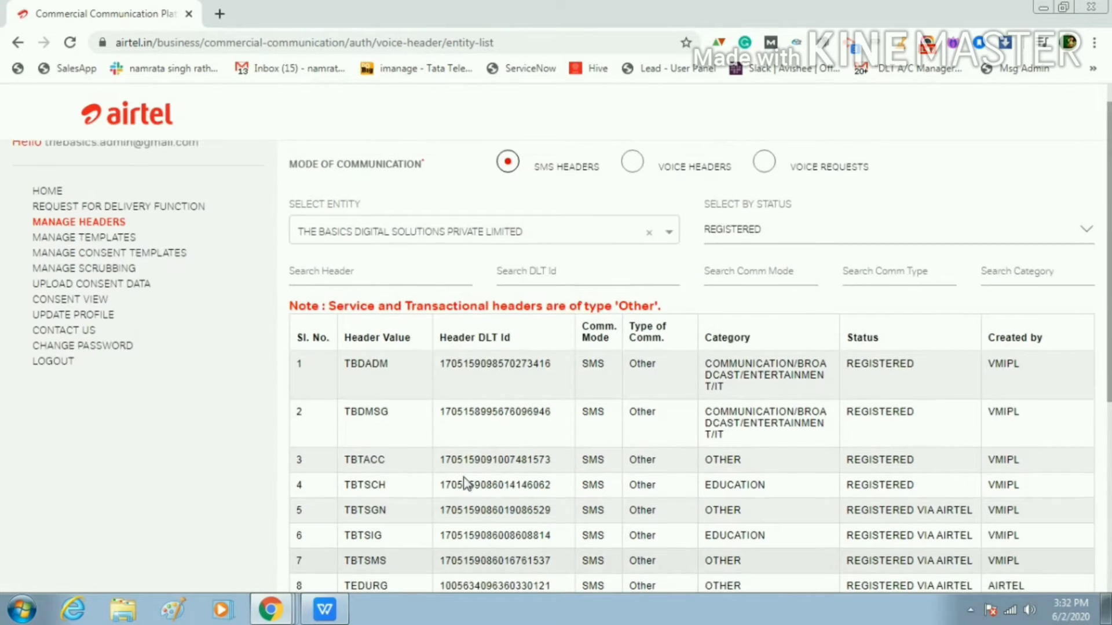
scroll(626, 393, "down", 5)
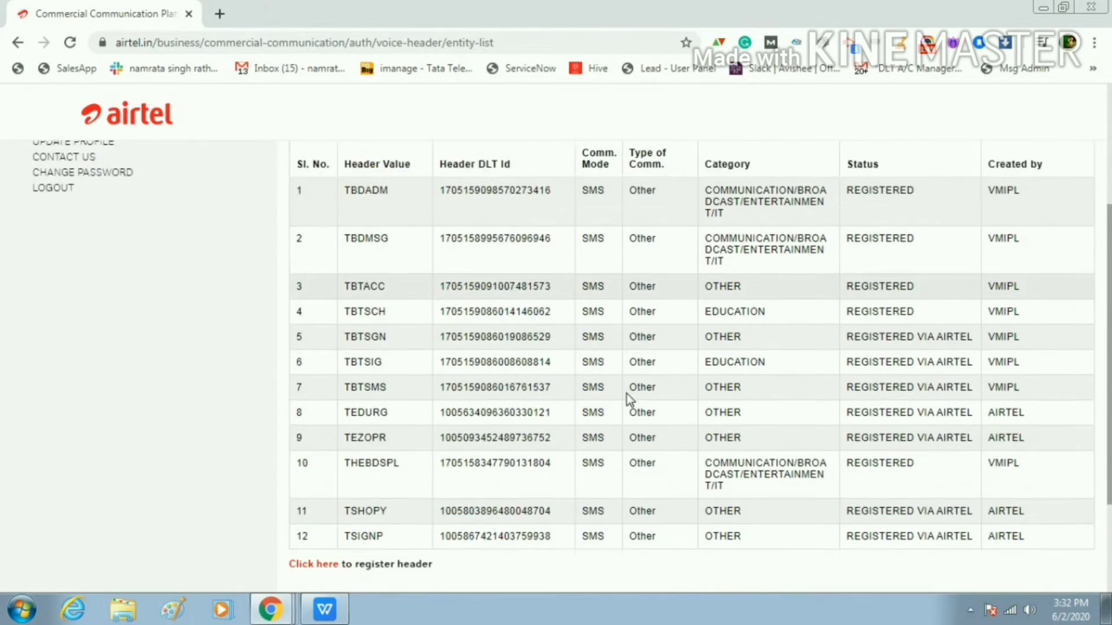
scroll(951, 435, "up", 5)
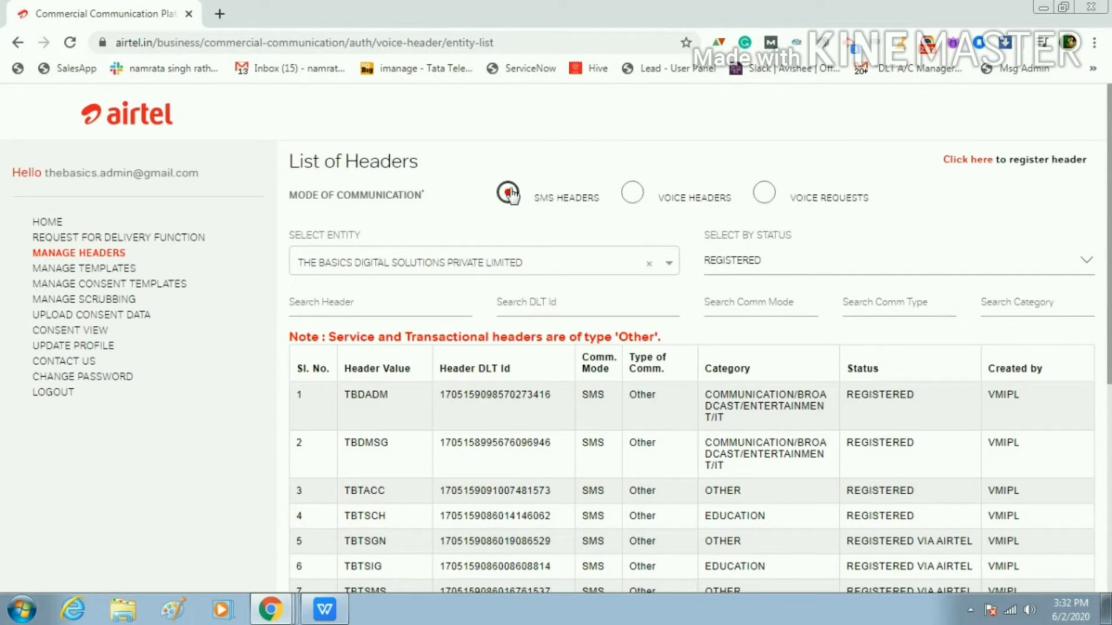
left_click(382, 268)
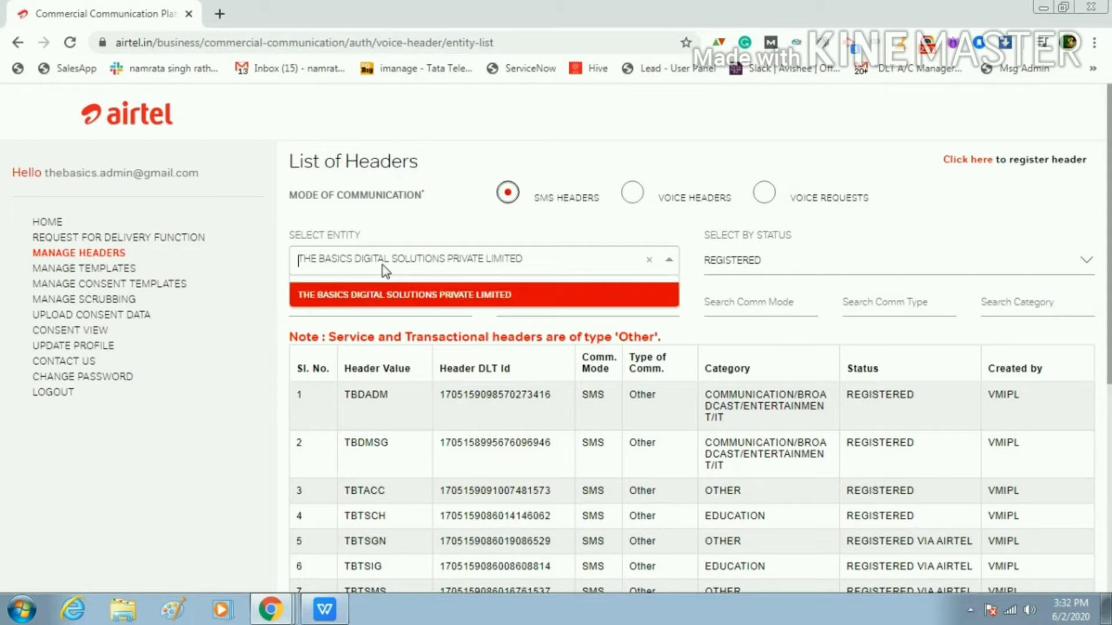
left_click(369, 296)
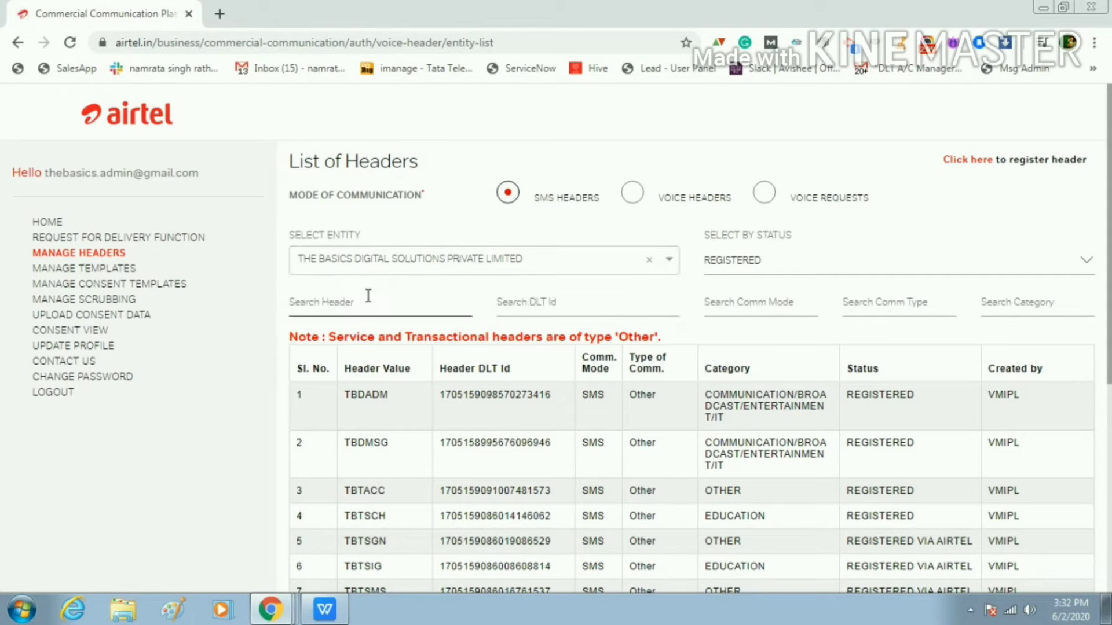
left_click(821, 267)
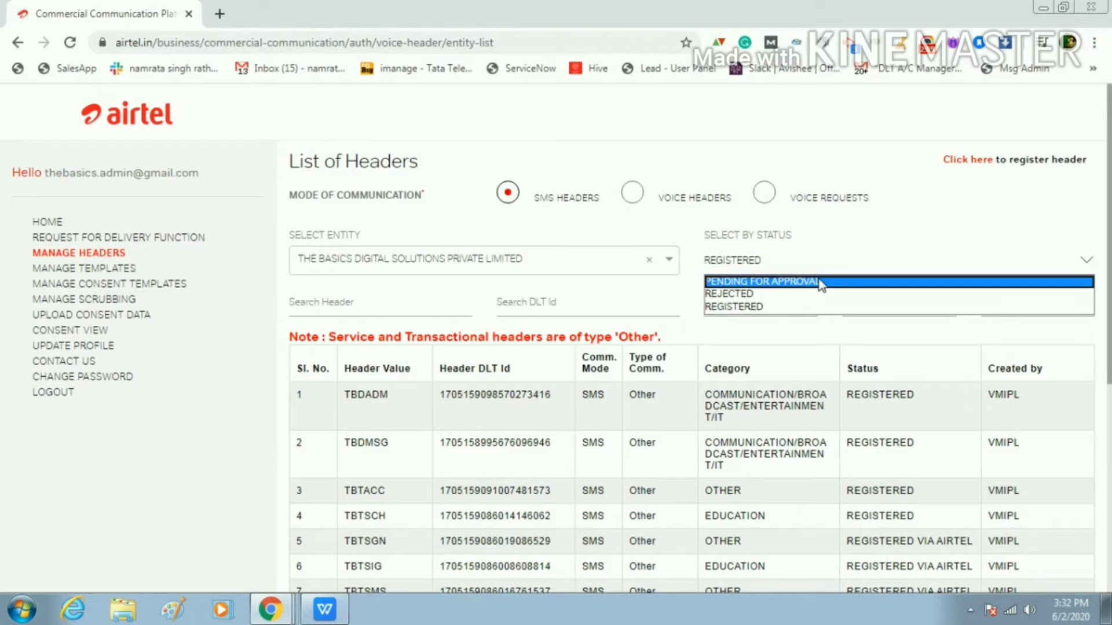
left_click(819, 279)
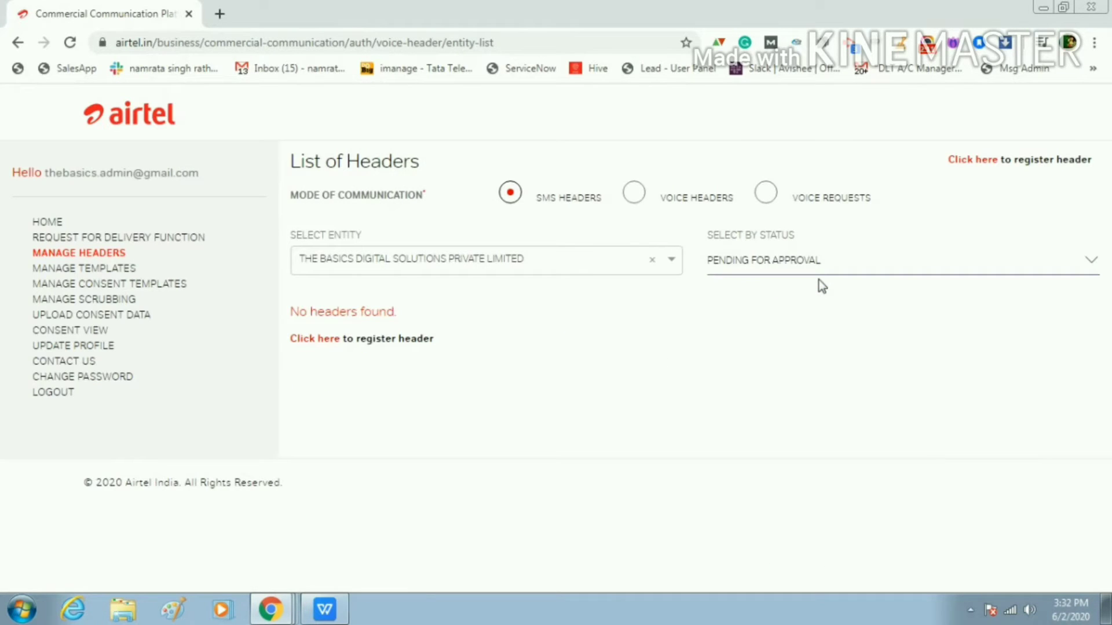
left_click(826, 270)
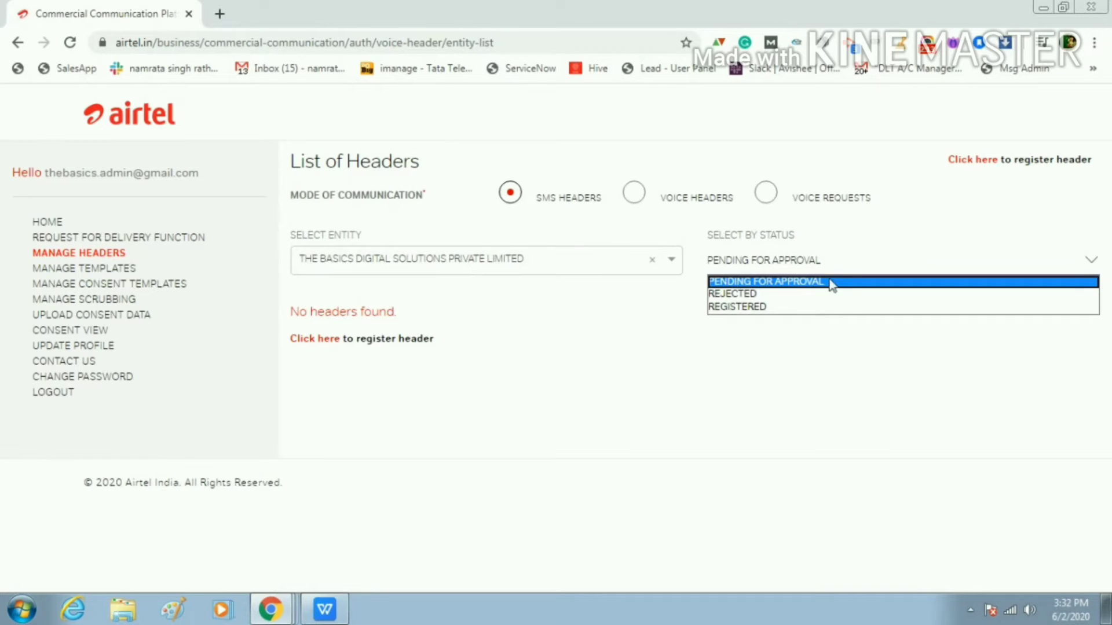
left_click(837, 294)
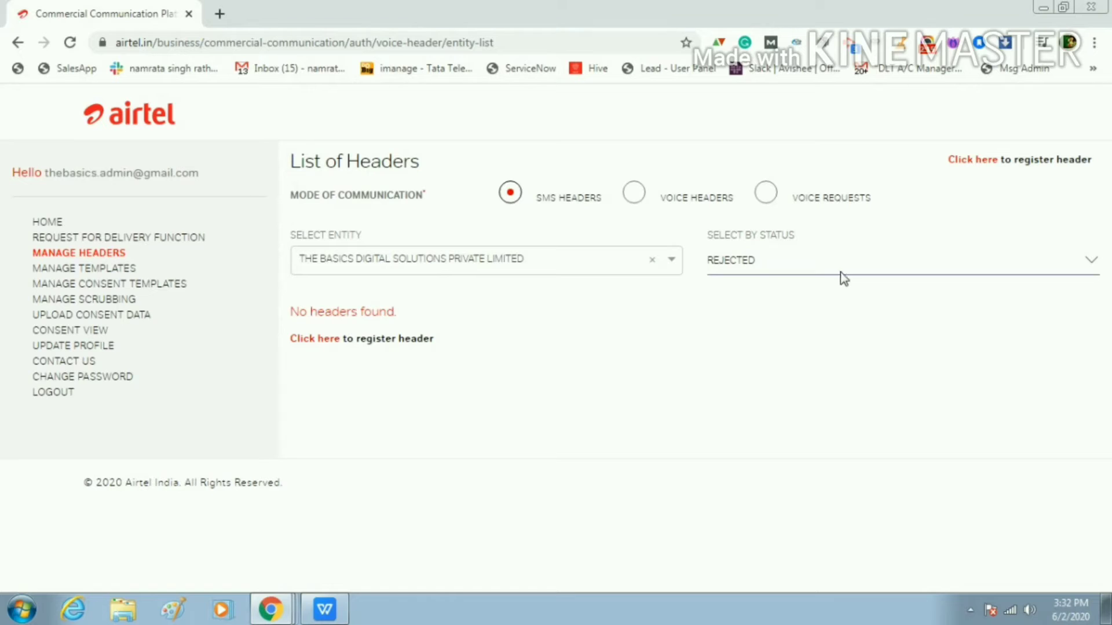
left_click(842, 275)
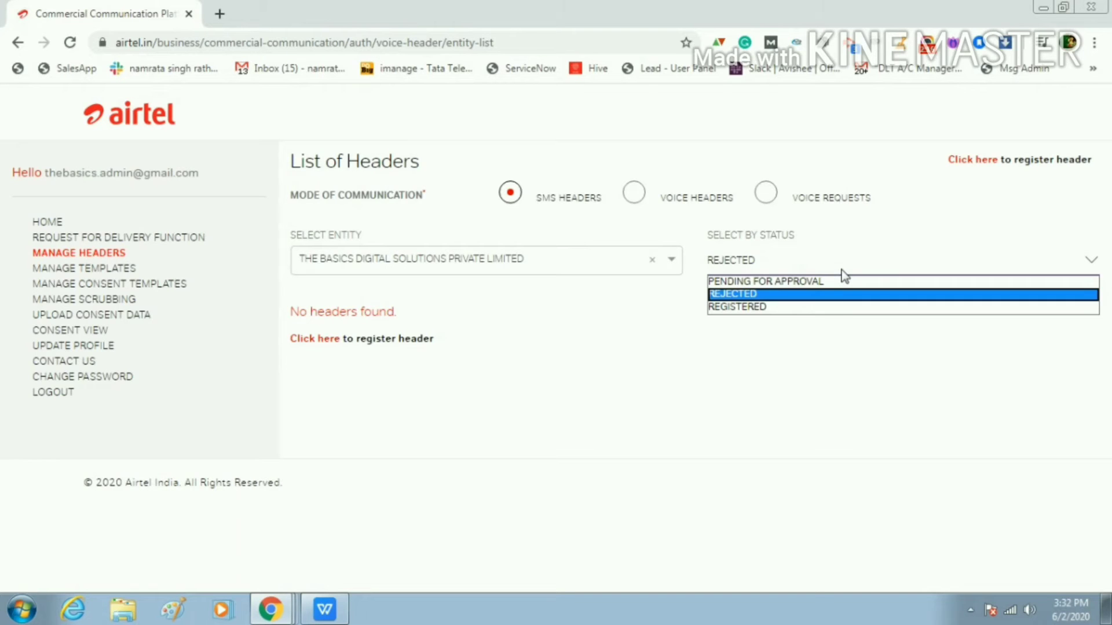
left_click(837, 308)
scroll(543, 414, "down", 6)
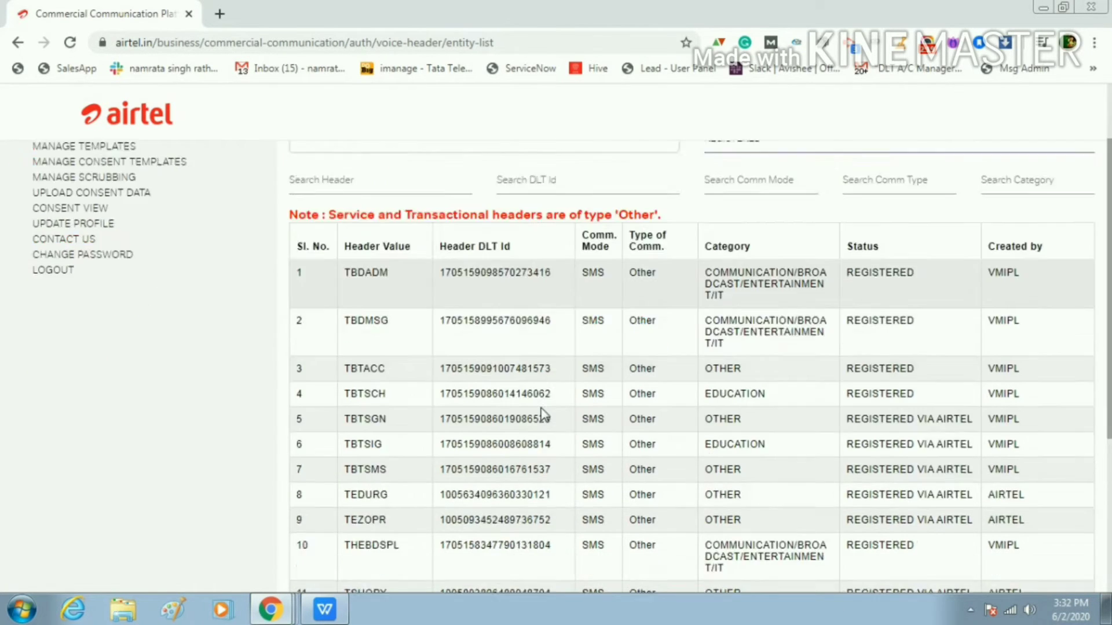
scroll(543, 414, "up", 6)
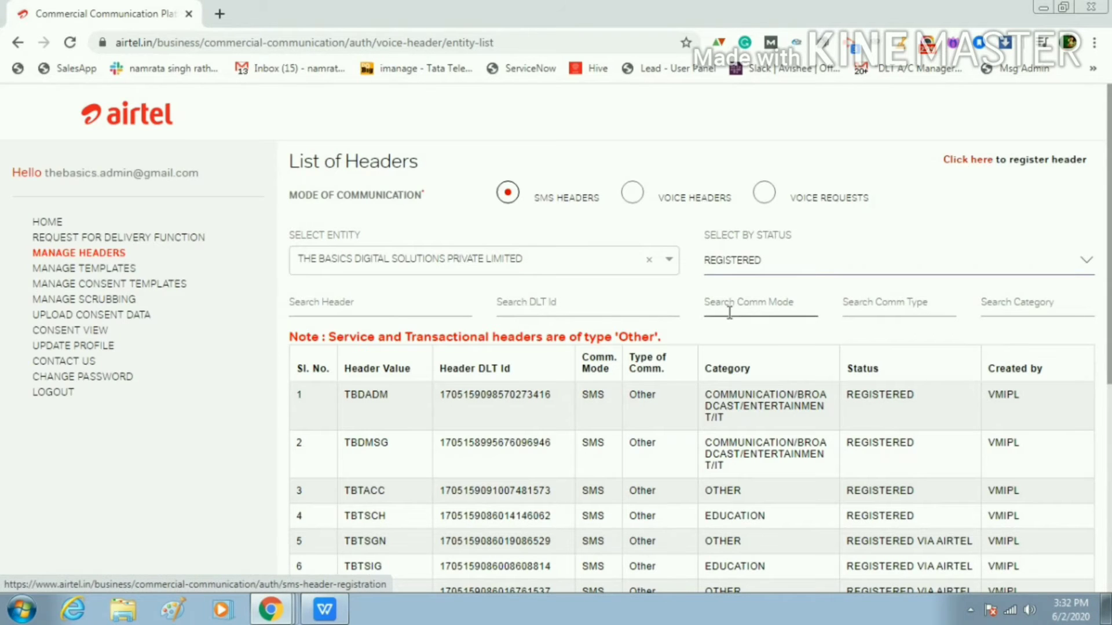
scroll(884, 229, "down", 6)
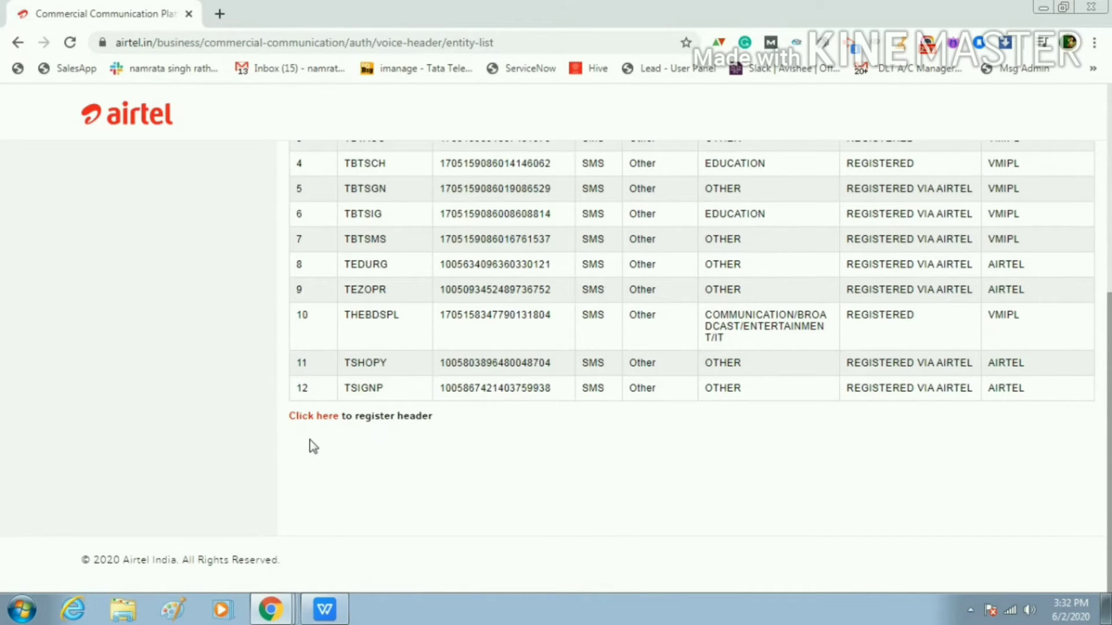
scroll(336, 447, "up", 6)
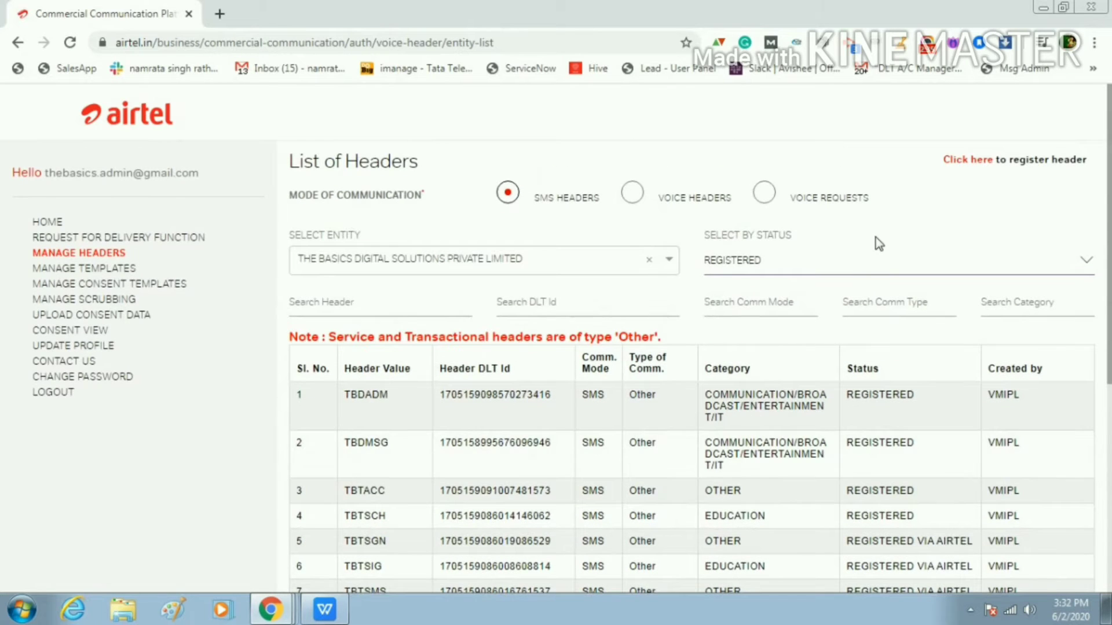
Start a new header registration for the company entity with SMS mode, and open the communication types
left_click(965, 161)
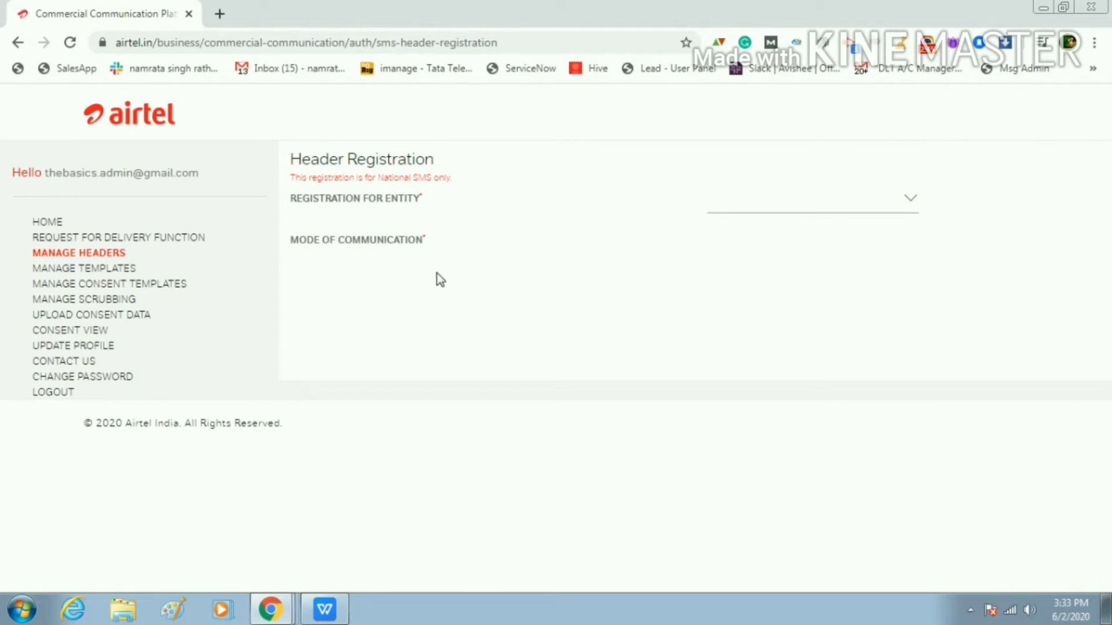
left_click(841, 204)
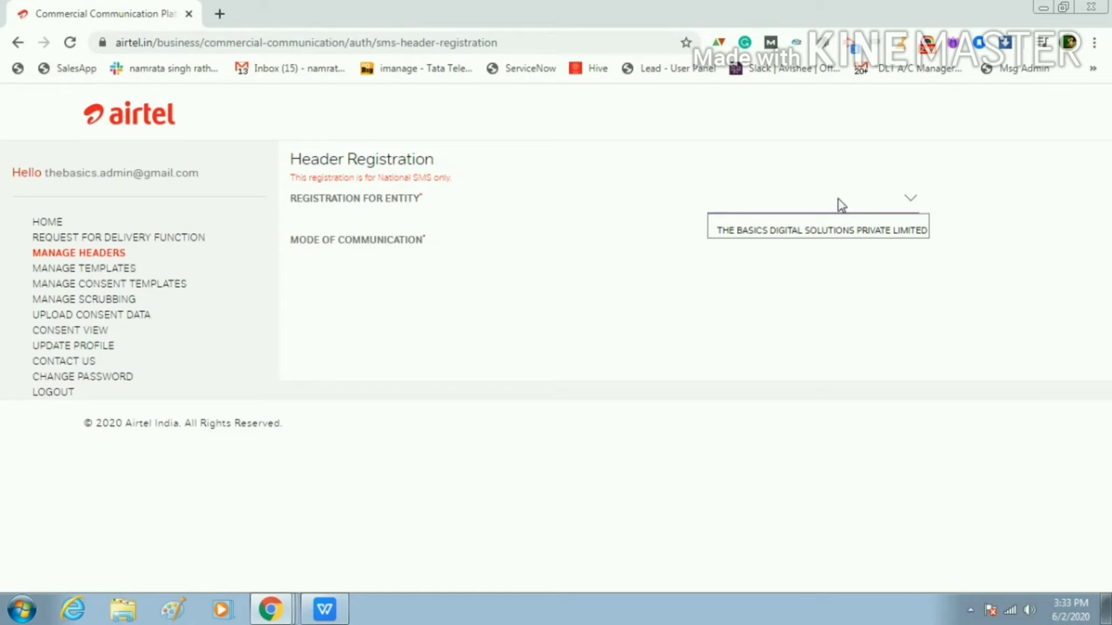
left_click(849, 232)
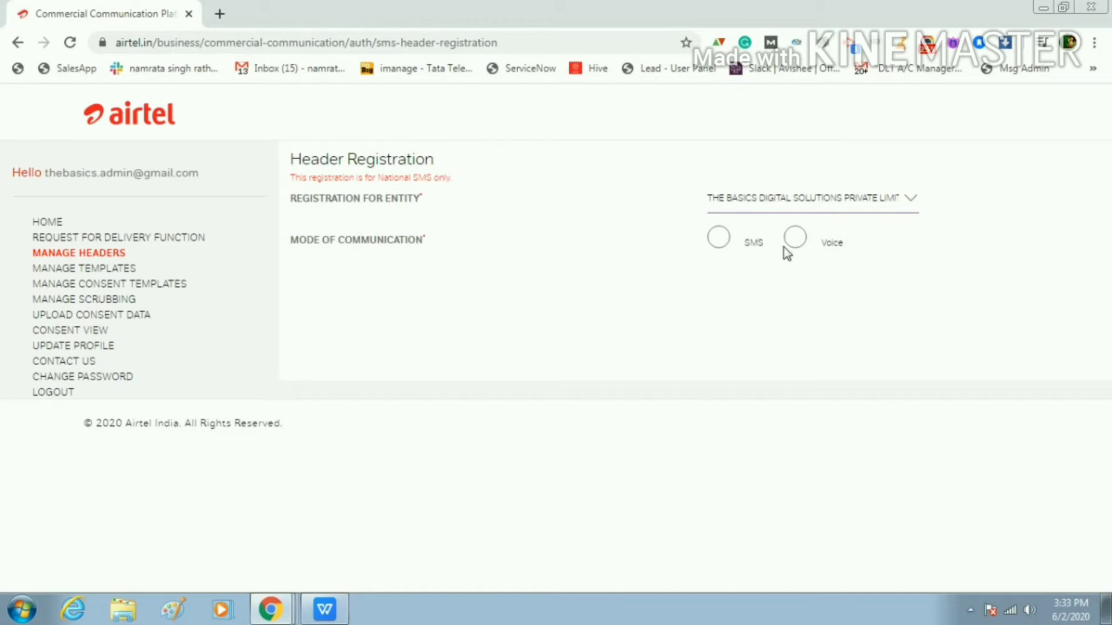
left_click(718, 238)
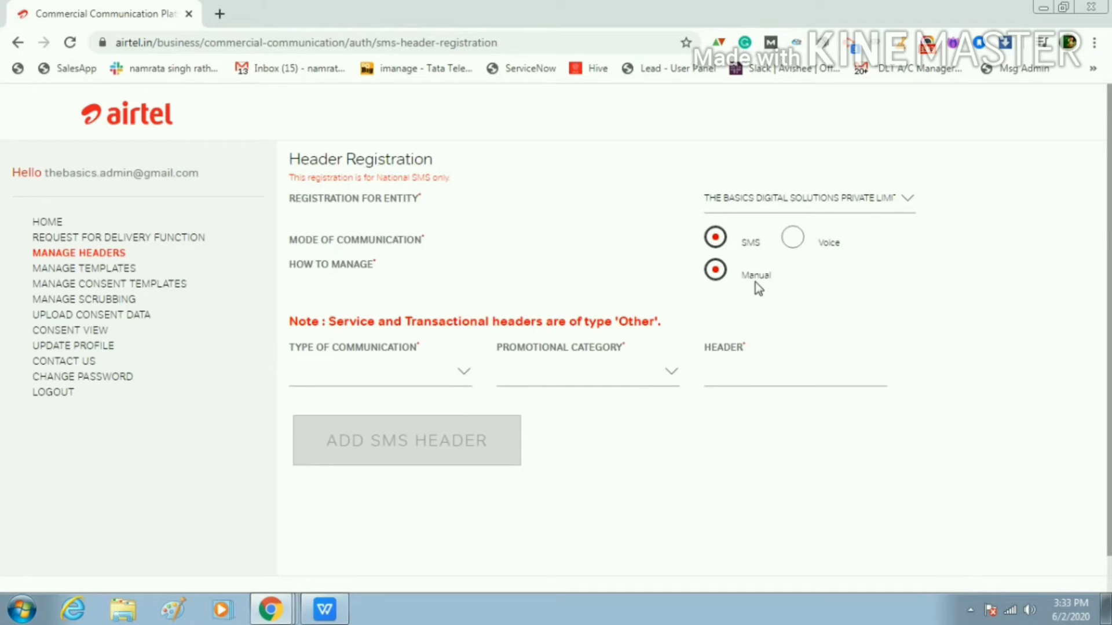
left_click(366, 371)
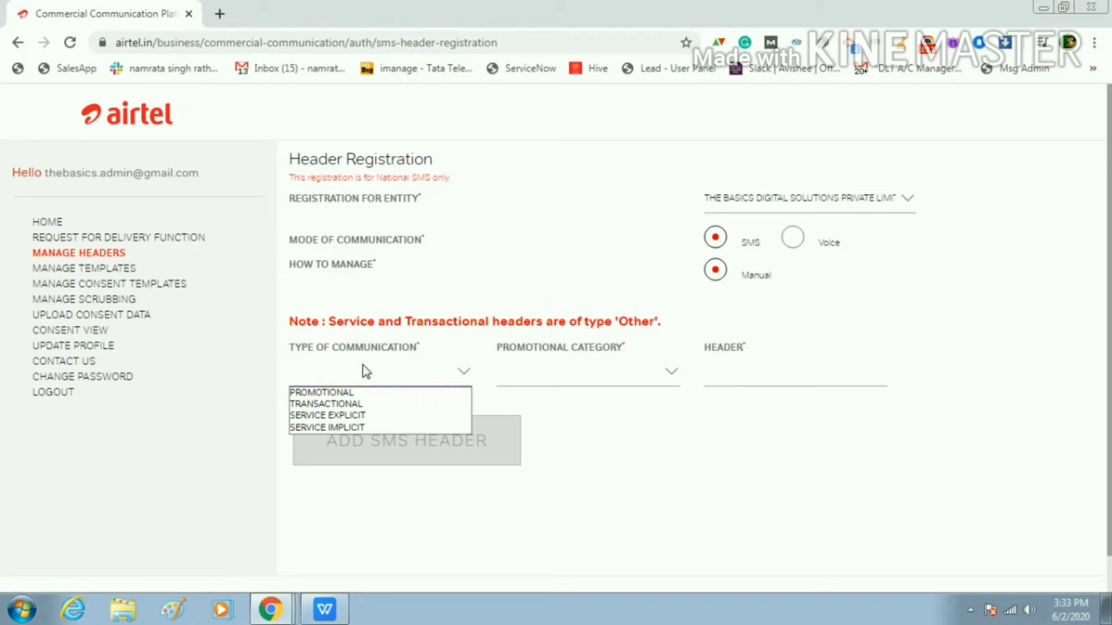
Make the header Promotional with category COMMUNICATION/BROADCAST/ENTERTAINMENT/IT and begin entering its value
left_click(356, 397)
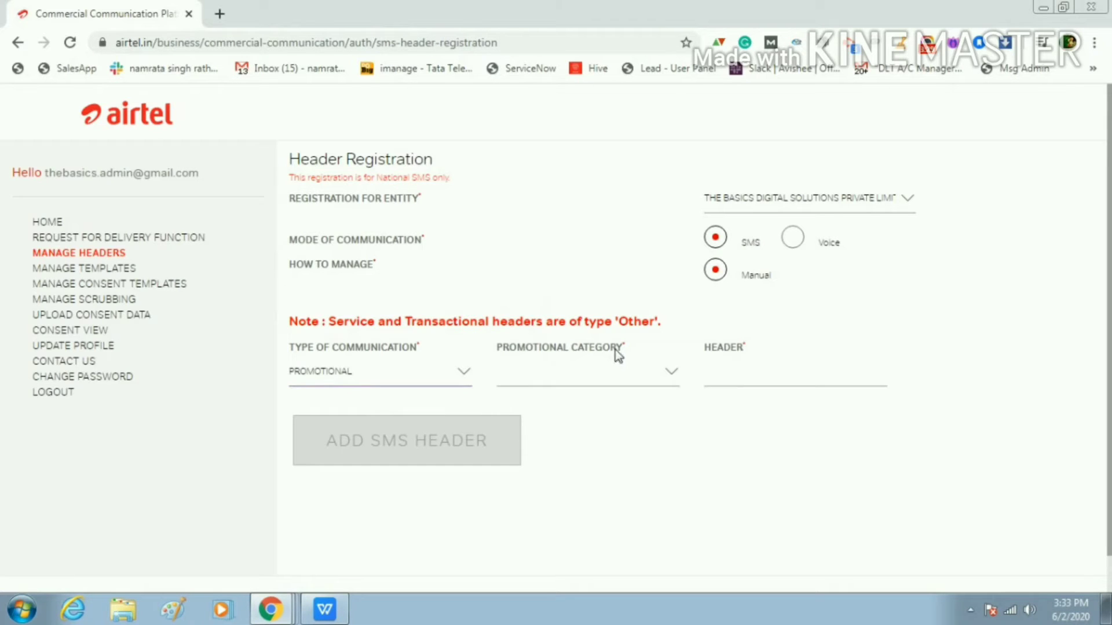
left_click(601, 377)
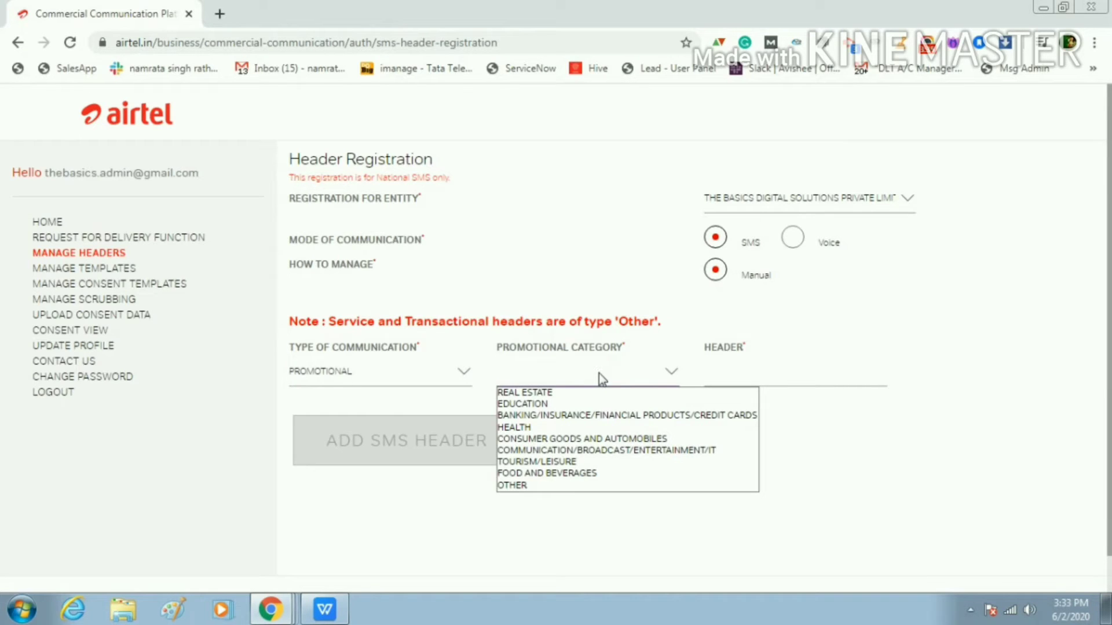
left_click(548, 449)
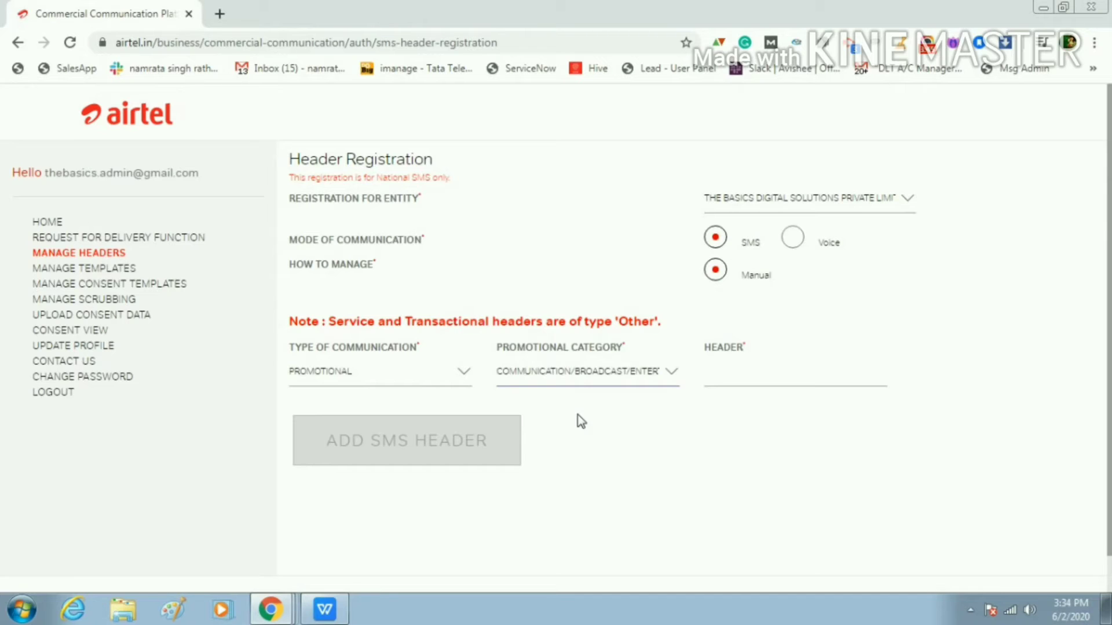
left_click(721, 375)
type("6")
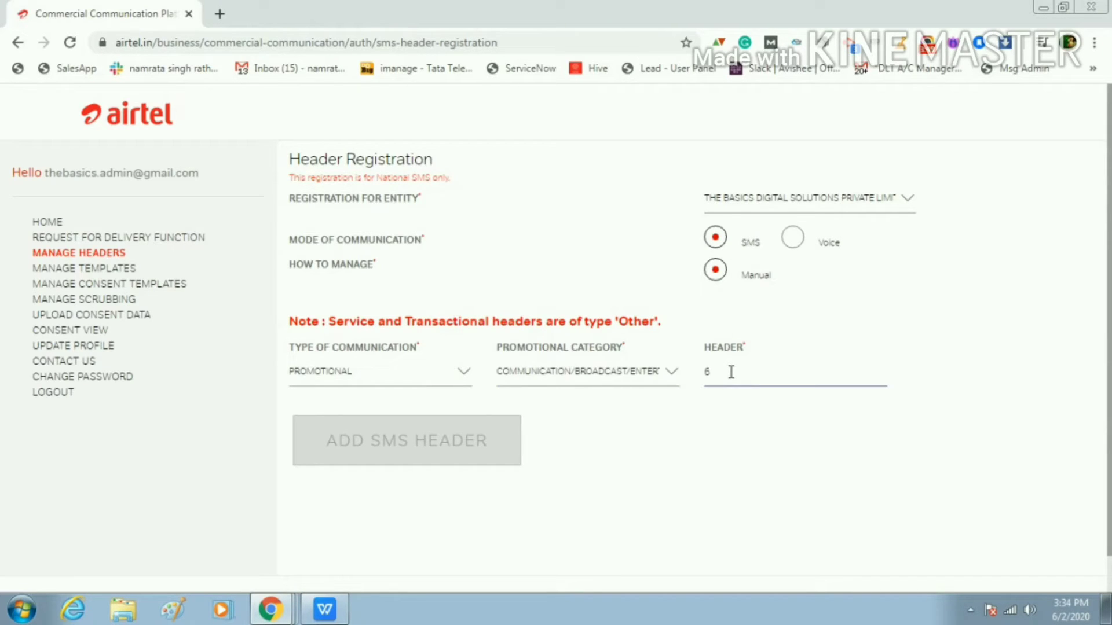
Switch through several promotional categories, finally settling on COMMUNICATION/BROADCAST/ENTERTAINMENT/IT
left_click(559, 377)
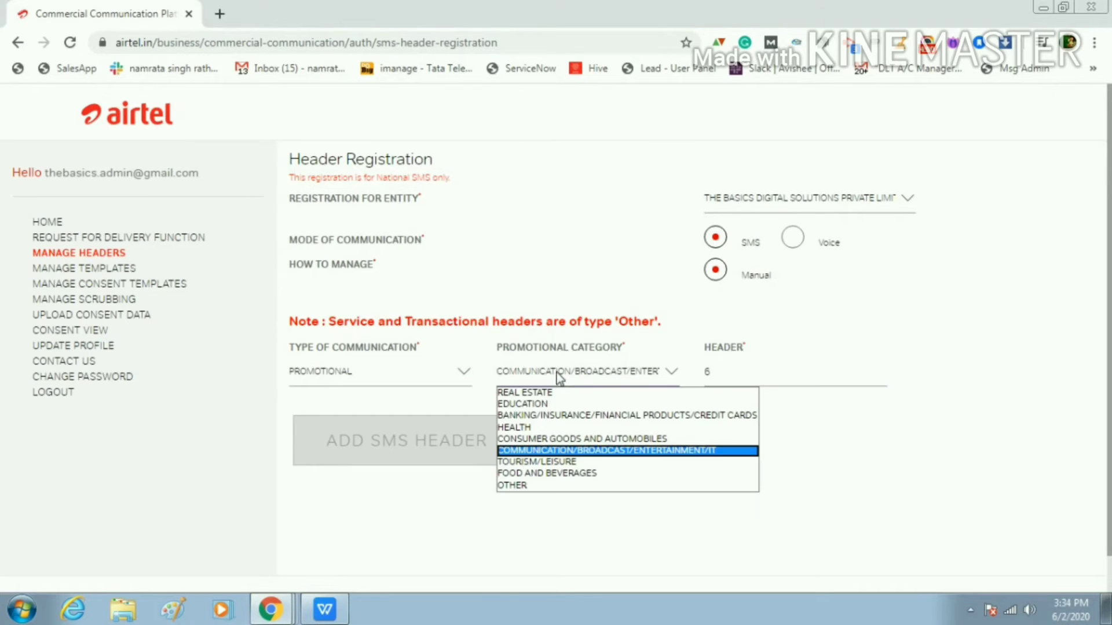
left_click(575, 451)
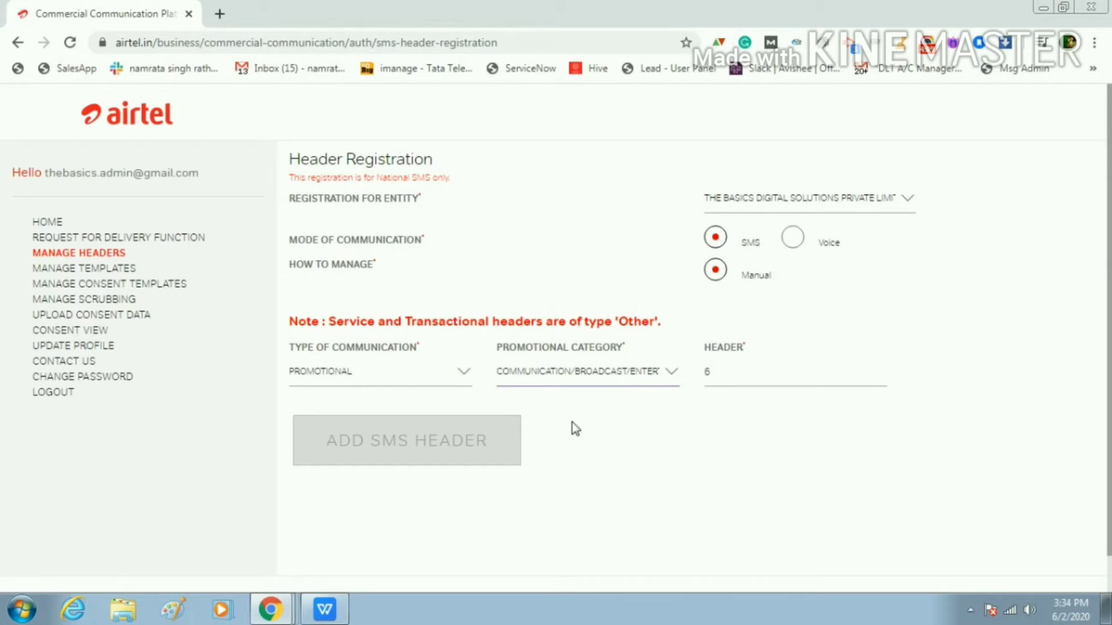
left_click(605, 374)
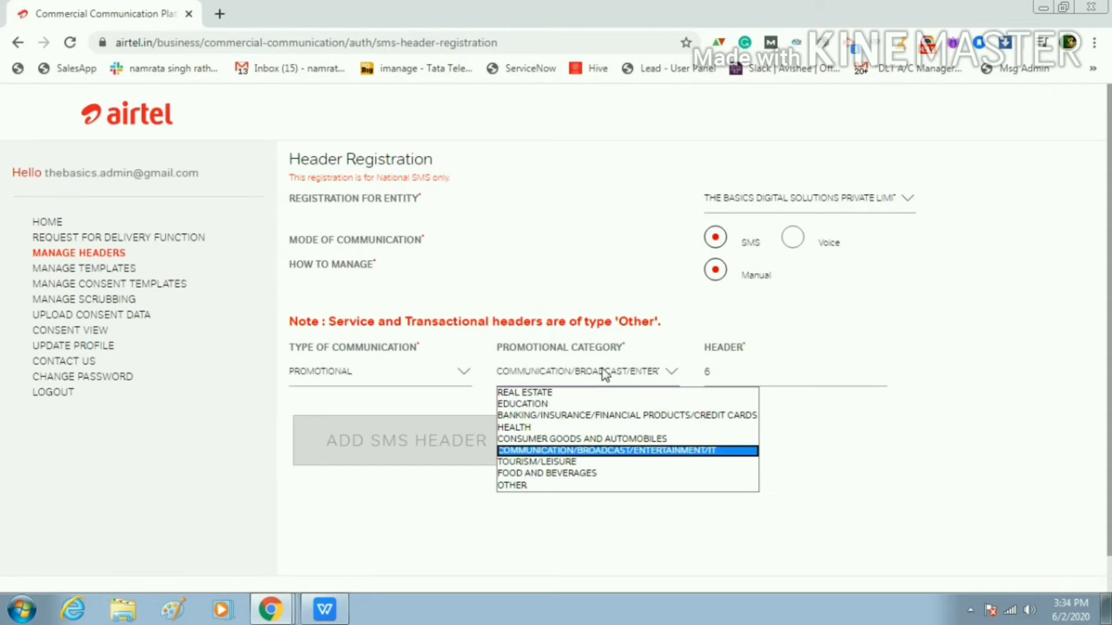
left_click(605, 452)
left_click(580, 377)
left_click(564, 427)
left_click(749, 367)
type("4")
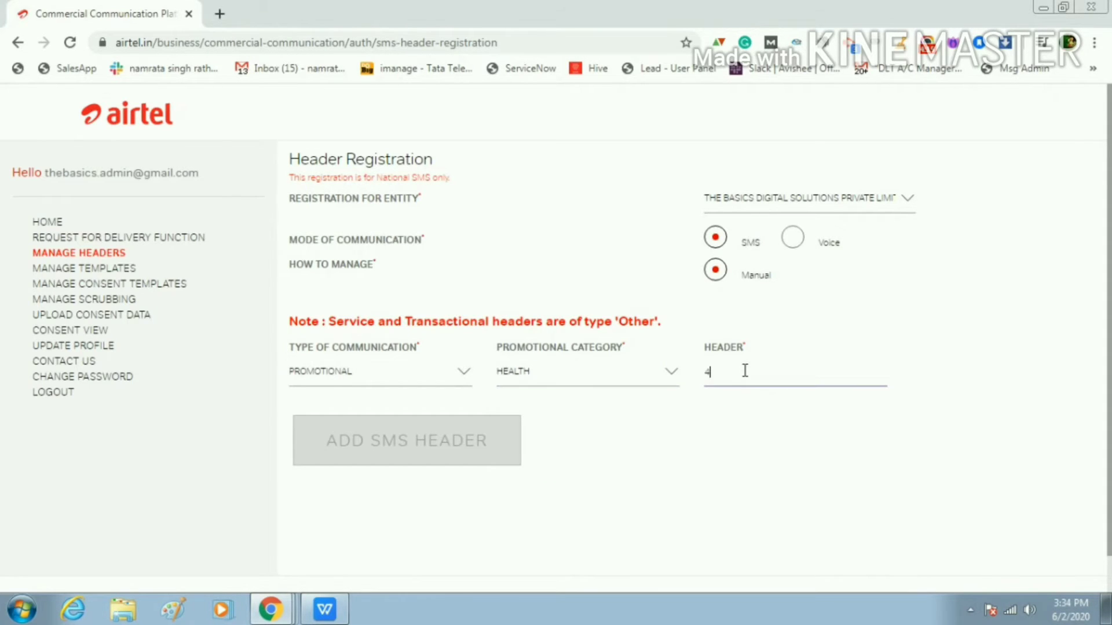
left_click(613, 369)
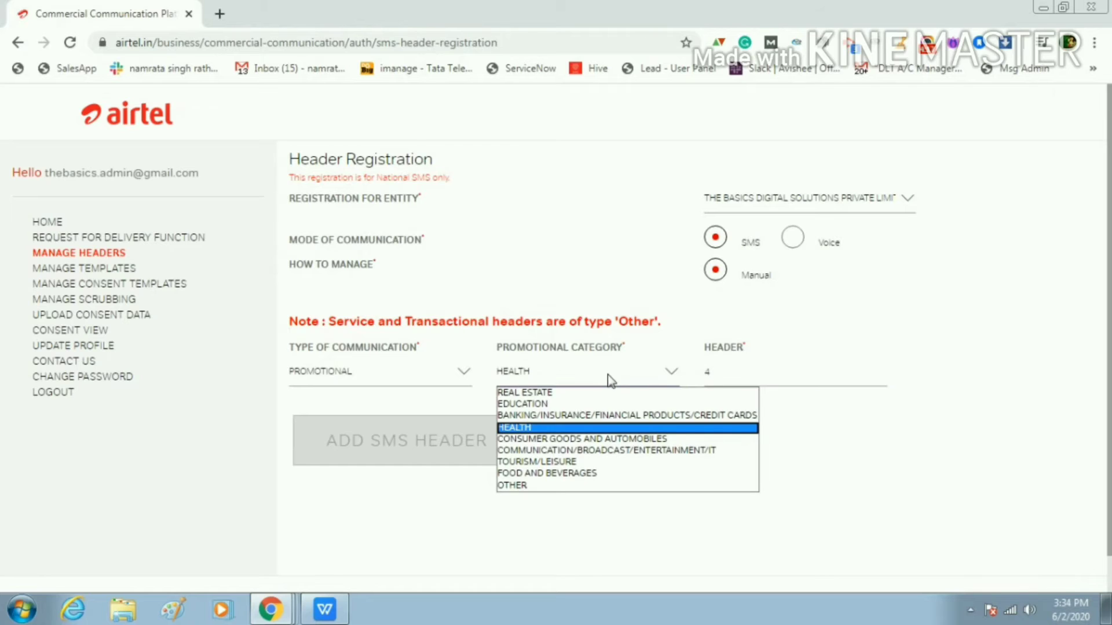
left_click(594, 405)
left_click(740, 367)
type("3")
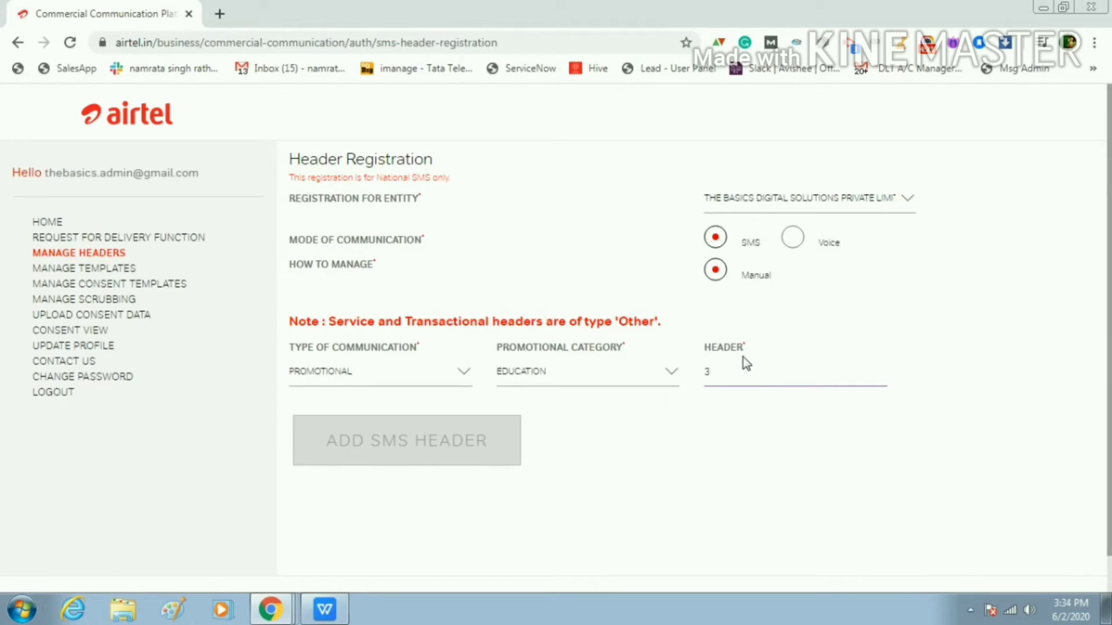
left_click(603, 375)
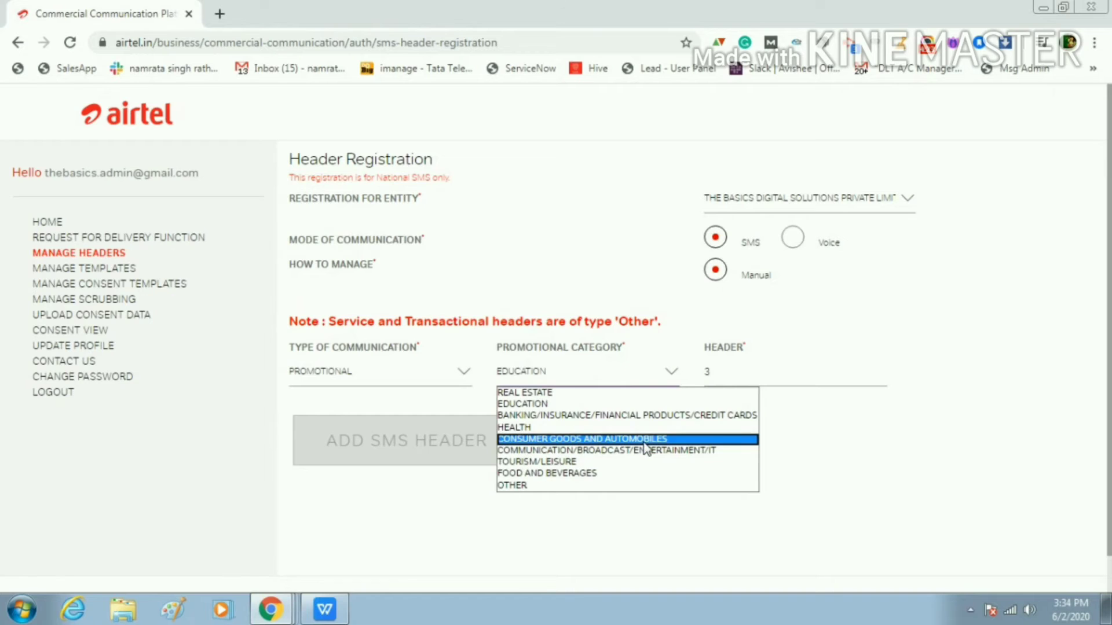
left_click(637, 438)
left_click(624, 373)
left_click(630, 451)
Enter header 699303 and add it to the List of Headers
left_click(736, 373)
type("6")
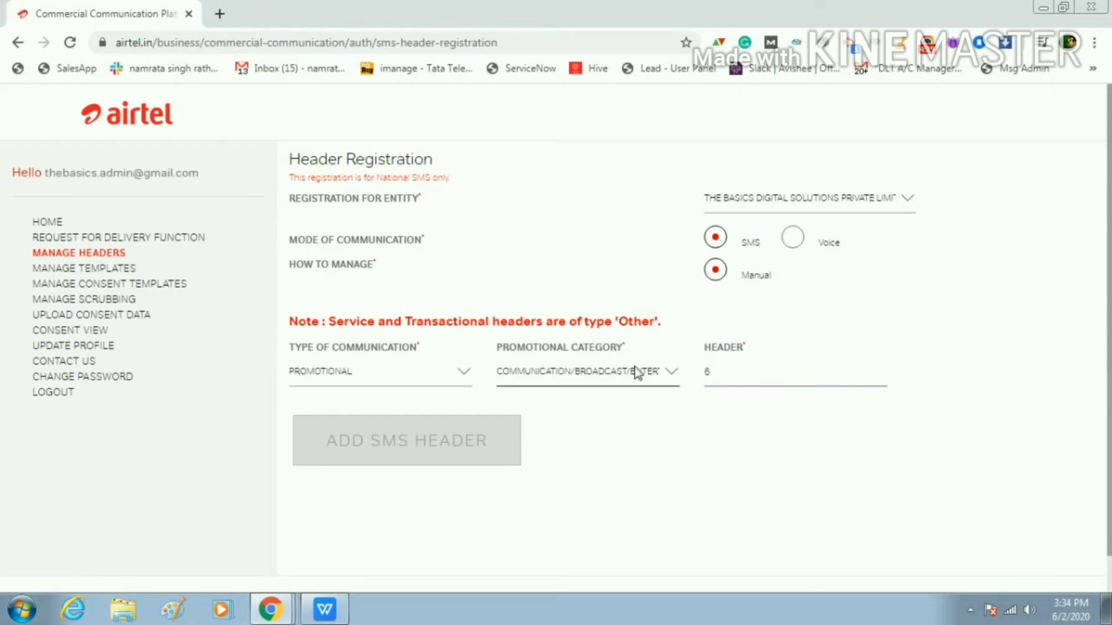
type("99303")
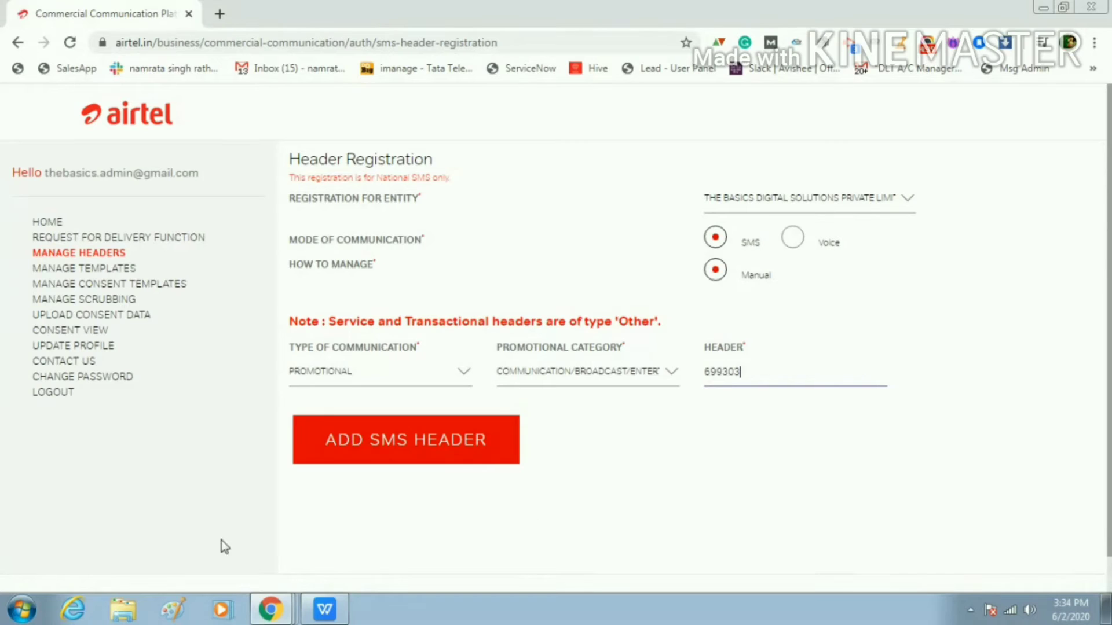
left_click(435, 447)
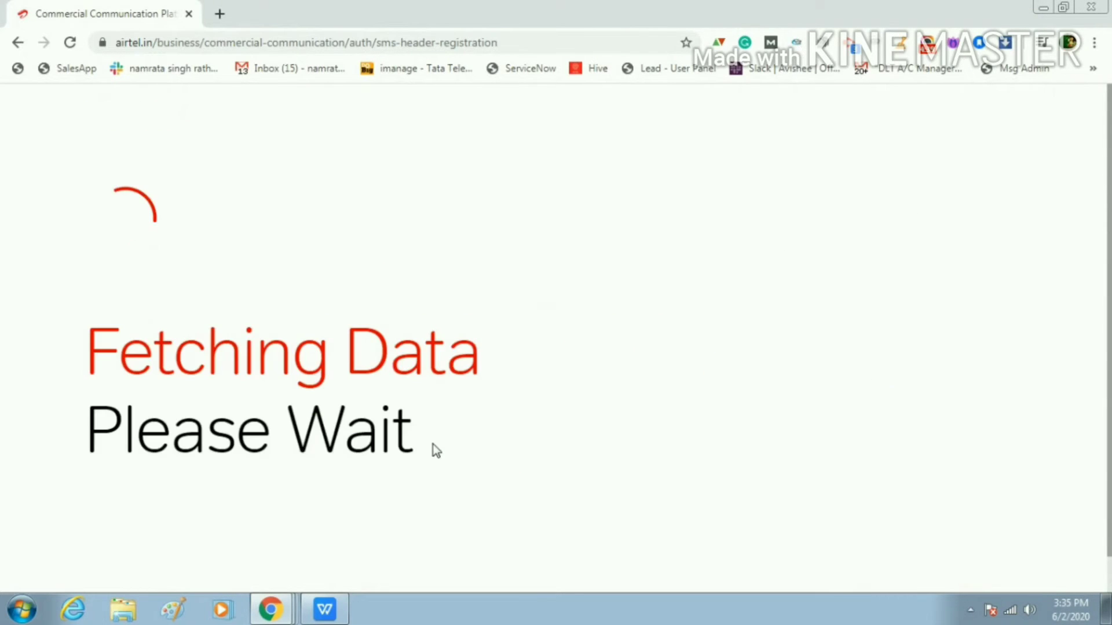
scroll(394, 459, "down", 2)
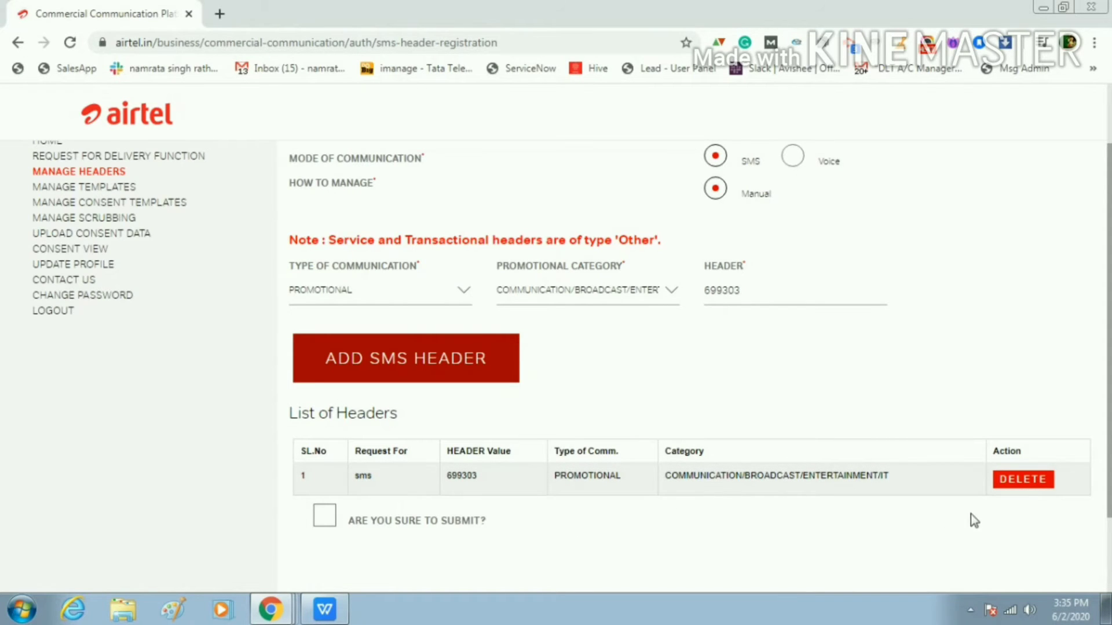
Tick the 'Are you sure to submit?' checkbox below the List of Headers
scroll(769, 533, "down", 2)
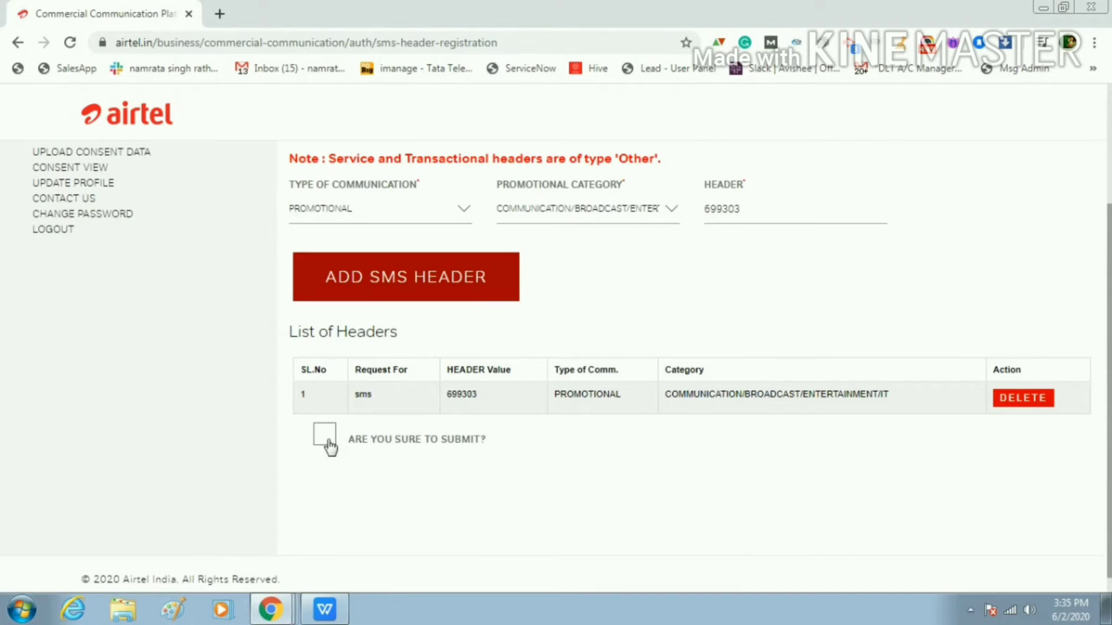
left_click(325, 439)
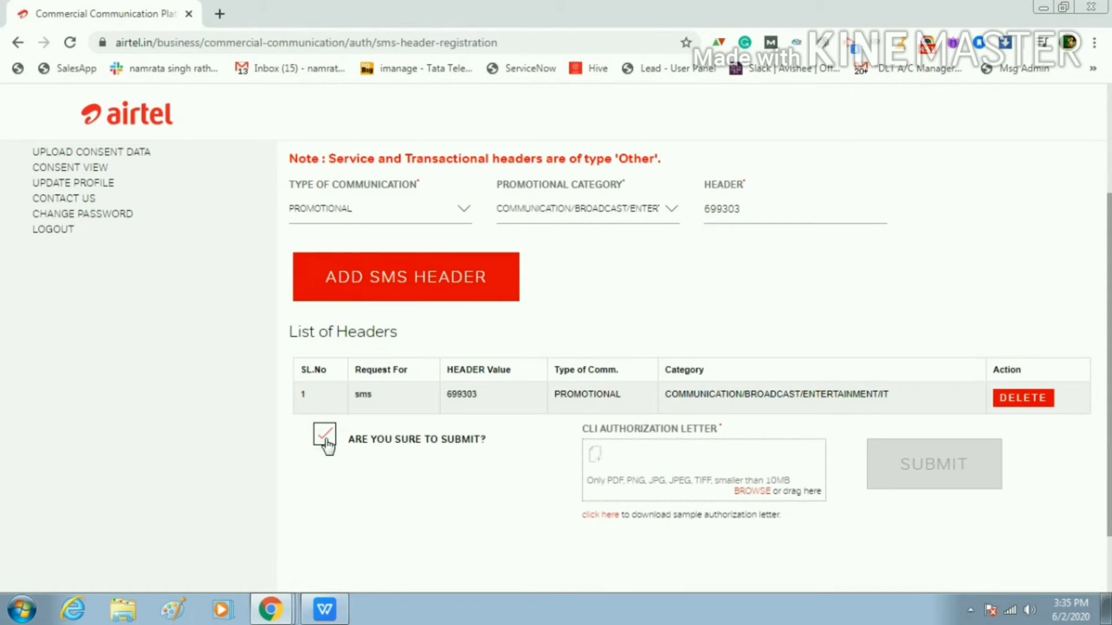
scroll(732, 548, "down", 2)
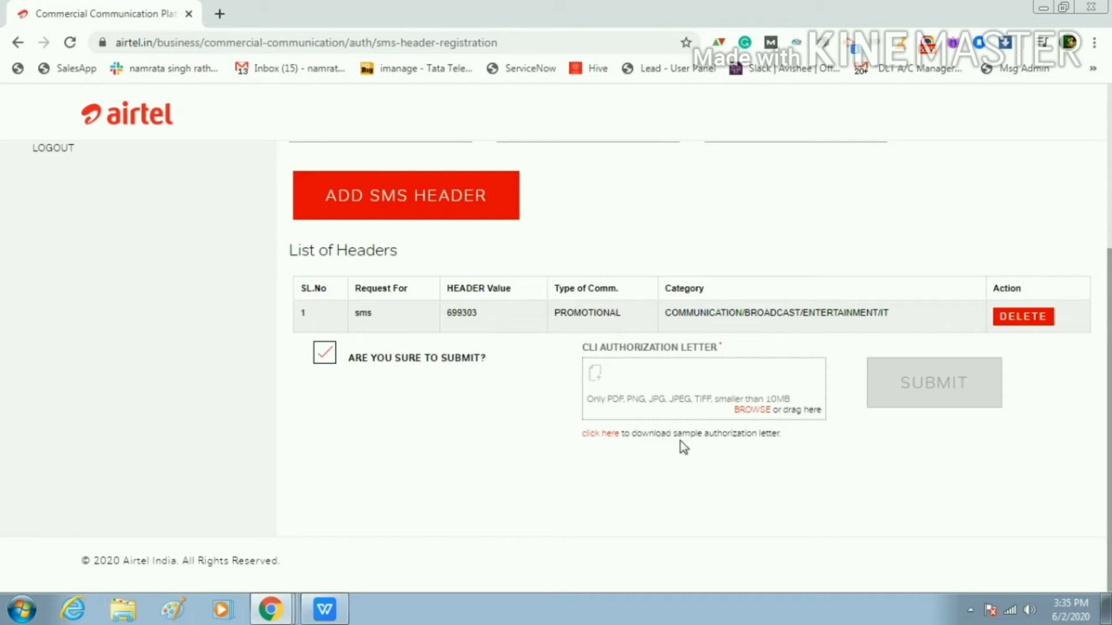
Download the sample CLI authorization letter and open the .docx in WPS Office
left_click(597, 440)
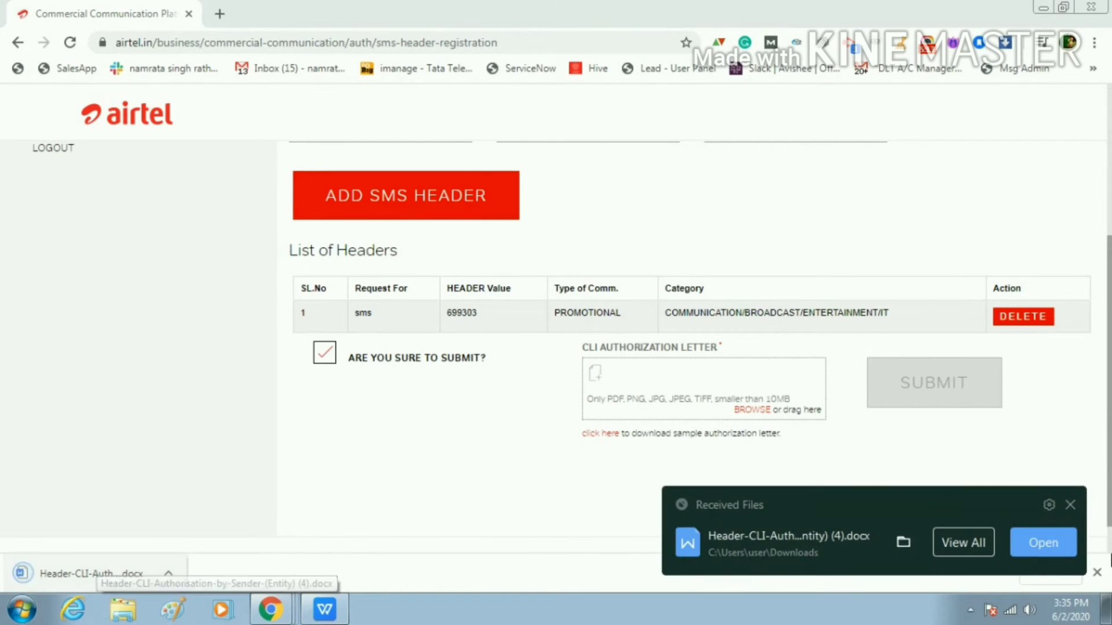
left_click(1070, 509)
left_click(93, 575)
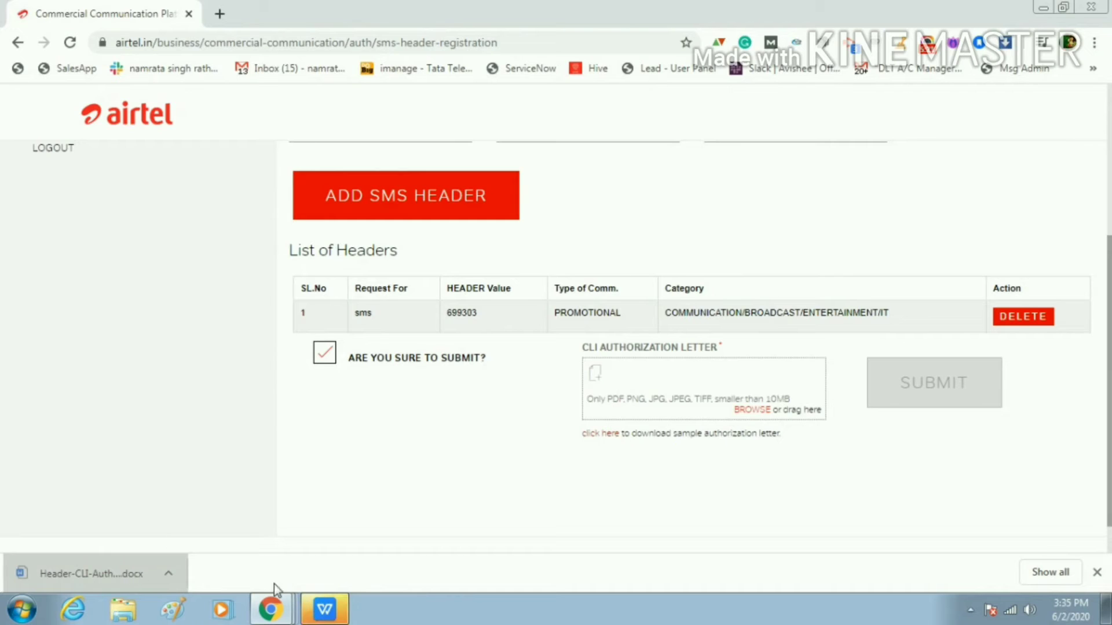
left_click(325, 609)
Replace the '(Name of the Sender)' placeholder with The Basics Digital Solutions Private Limited
scroll(759, 372, "down", 2)
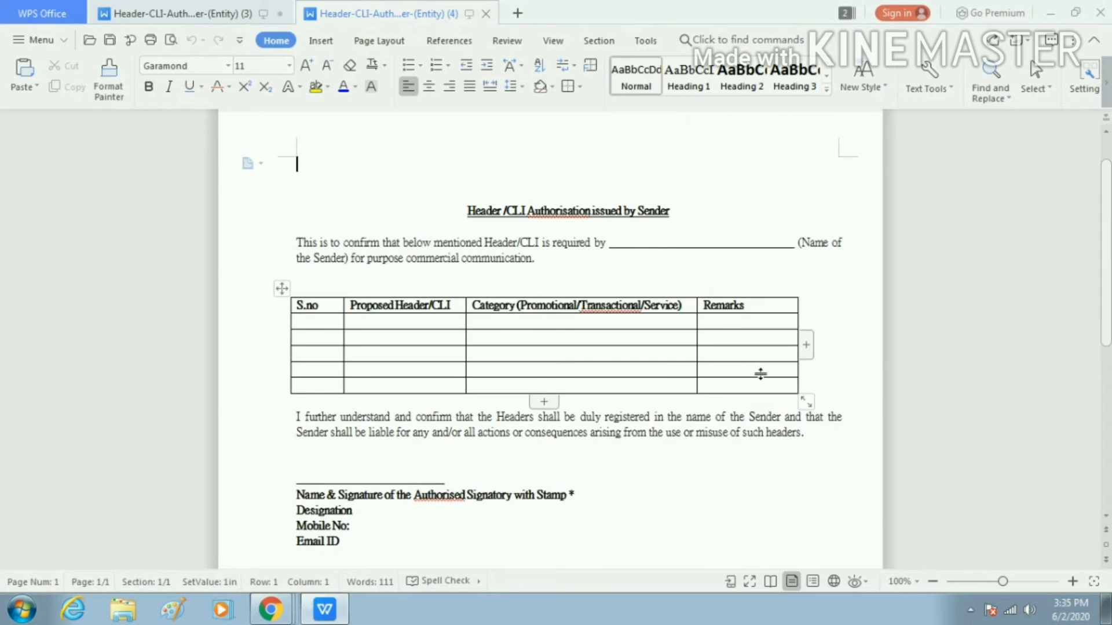
scroll(760, 374, "up", 1)
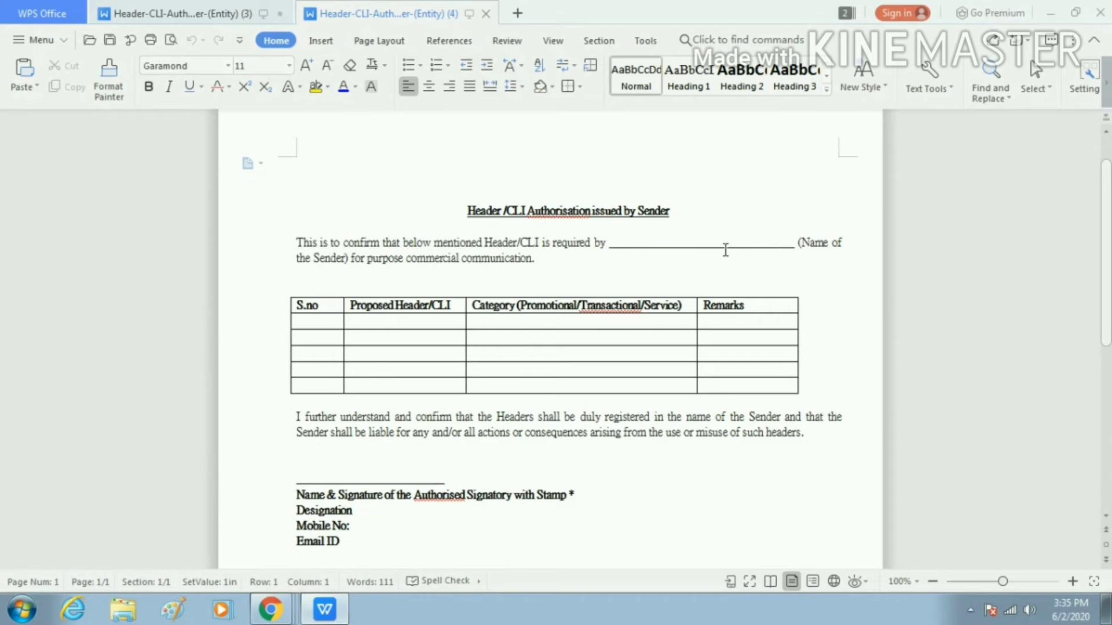
left_click(347, 258)
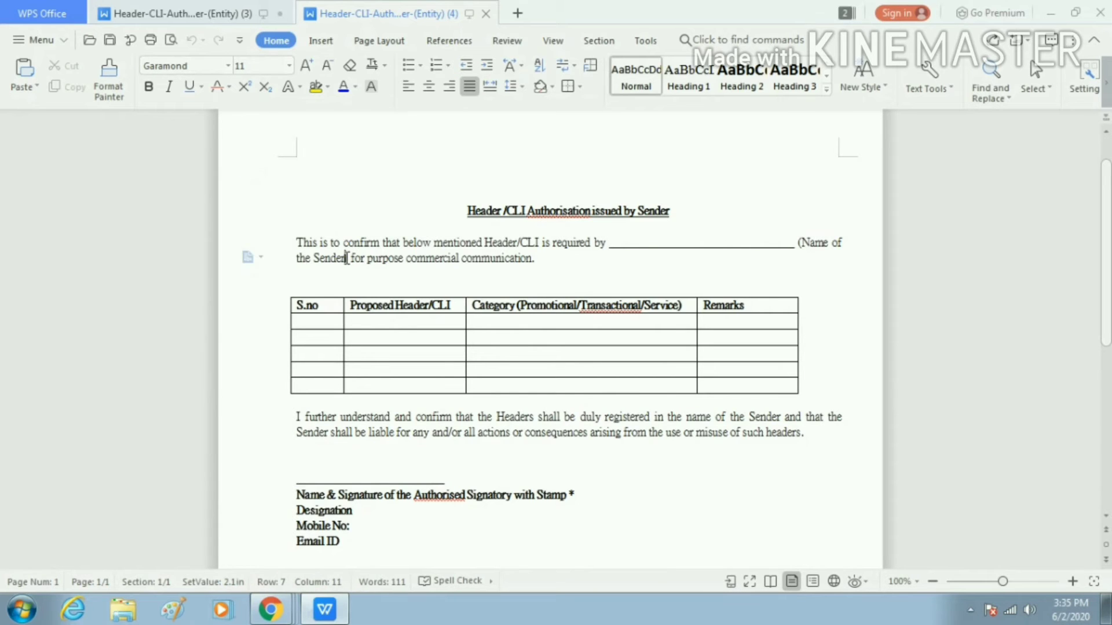
left_click_drag(348, 258, 782, 239)
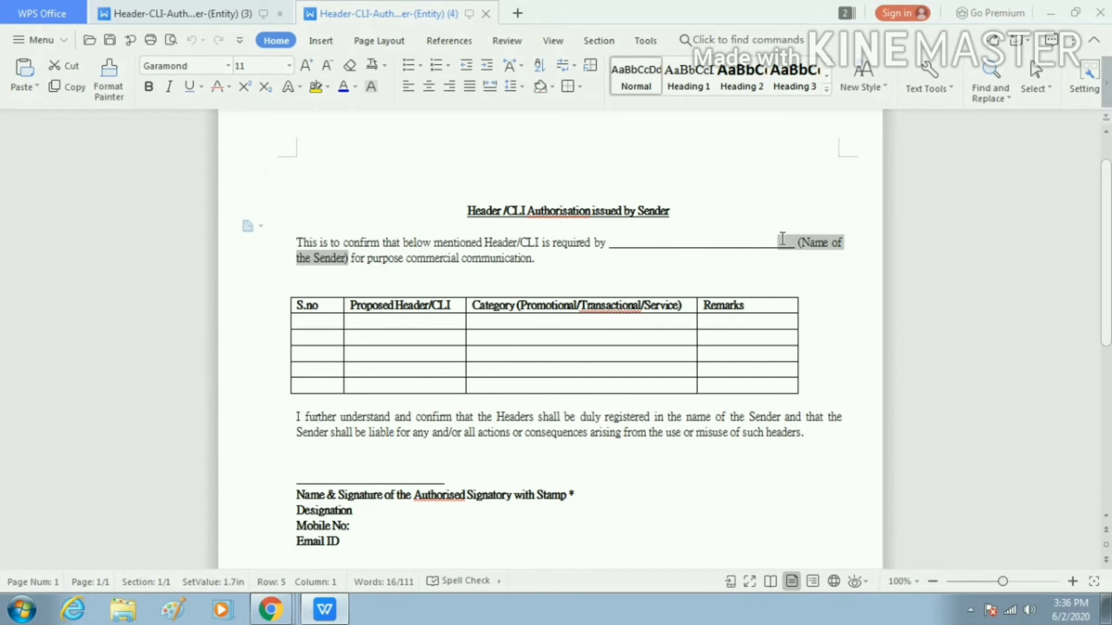
key("Delete")
key("BackSpace")
key("BackSpace")
key("BackSpace")
key("BackSpace")
key("BackSpace")
key("BackSpace")
key("BackSpace")
key("BackSpace")
key("BackSpace")
key("BackSpace")
key("BackSpace")
key("BackSpace")
key("BackSpace")
key("BackSpace")
key("BackSpace")
key("BackSpace")
key("BackSpace")
key("BackSpace")
key("BackSpace")
key("BackSpace")
key("BackSpace")
key("BackSpace")
key("BackSpace")
key("BackSpace")
key("BackSpace")
key("BackSpace")
key("BackSpace")
key("BackSpace")
key("BackSpace")
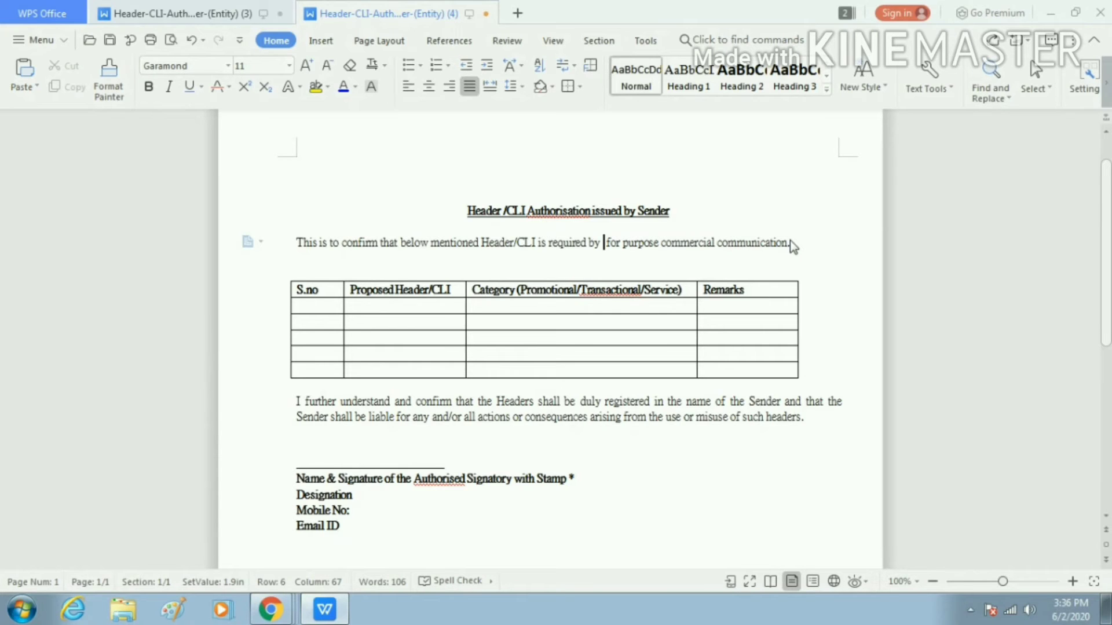
type("The Basic")
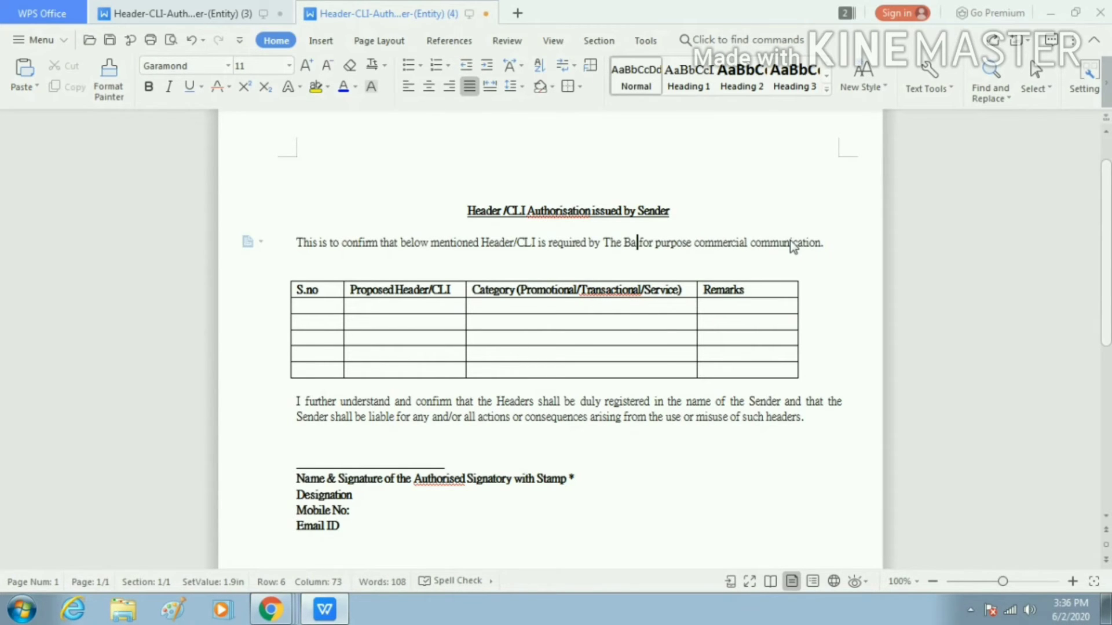
type("s Di")
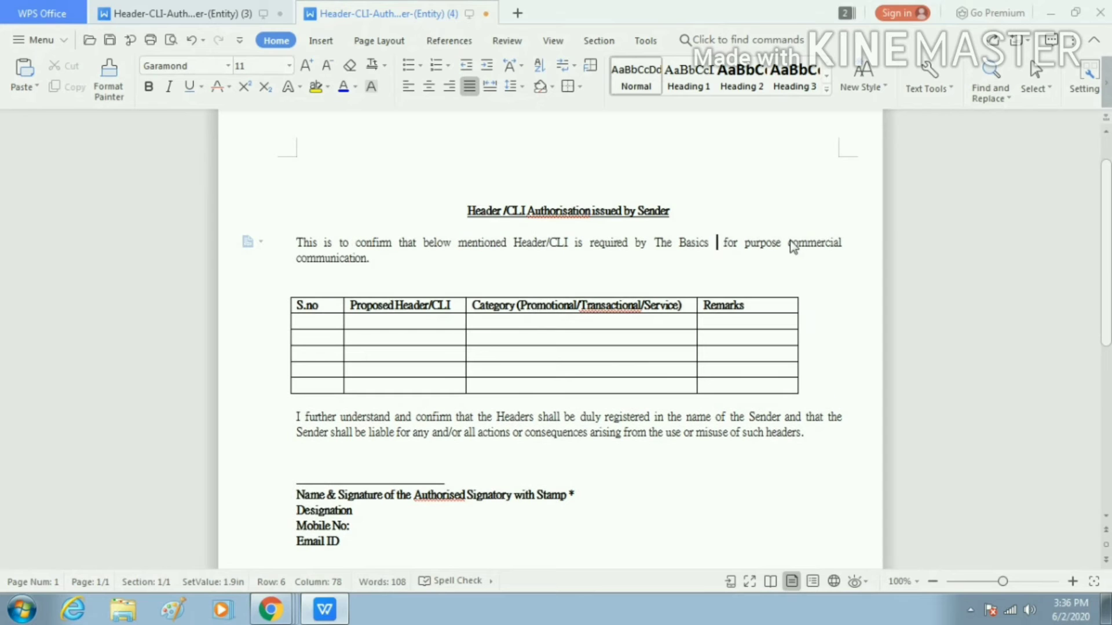
type("gital S")
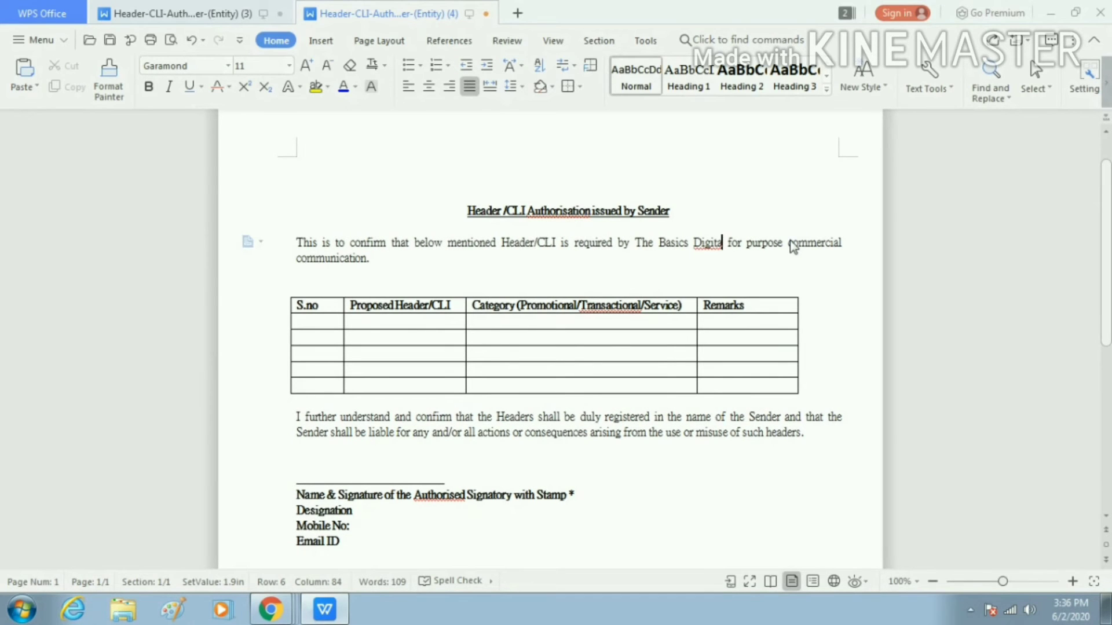
type("olutions")
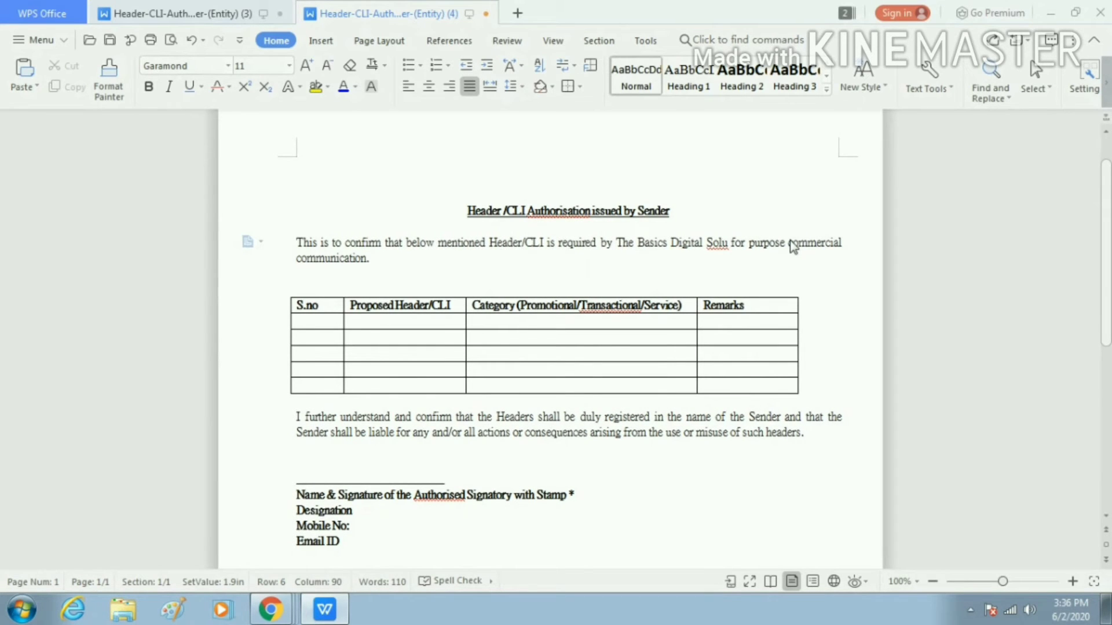
type(" Privat")
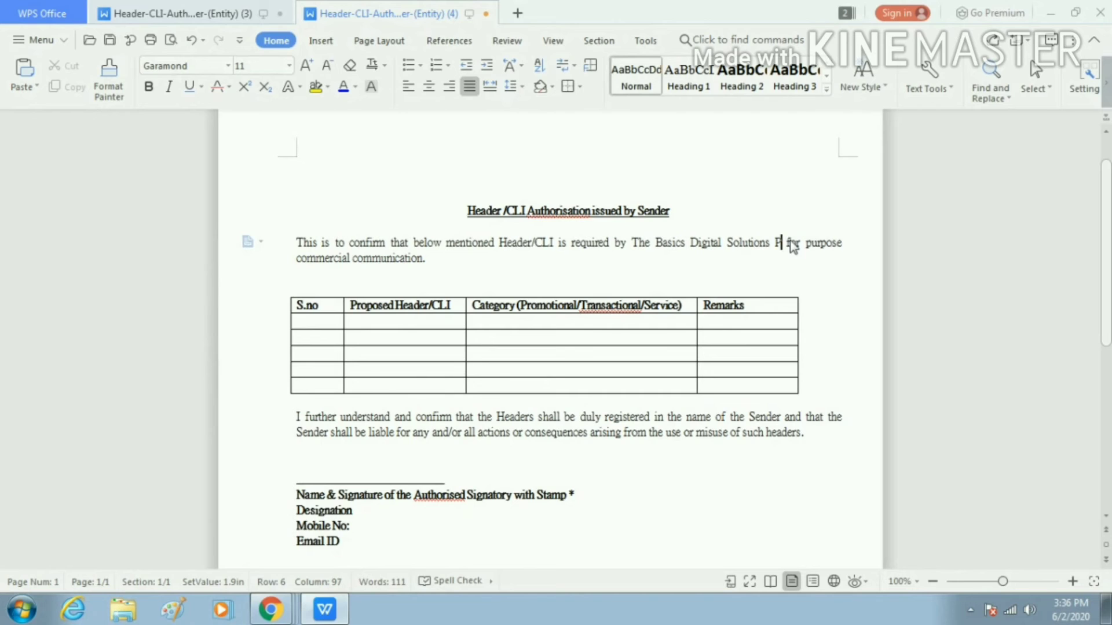
type("e Limit")
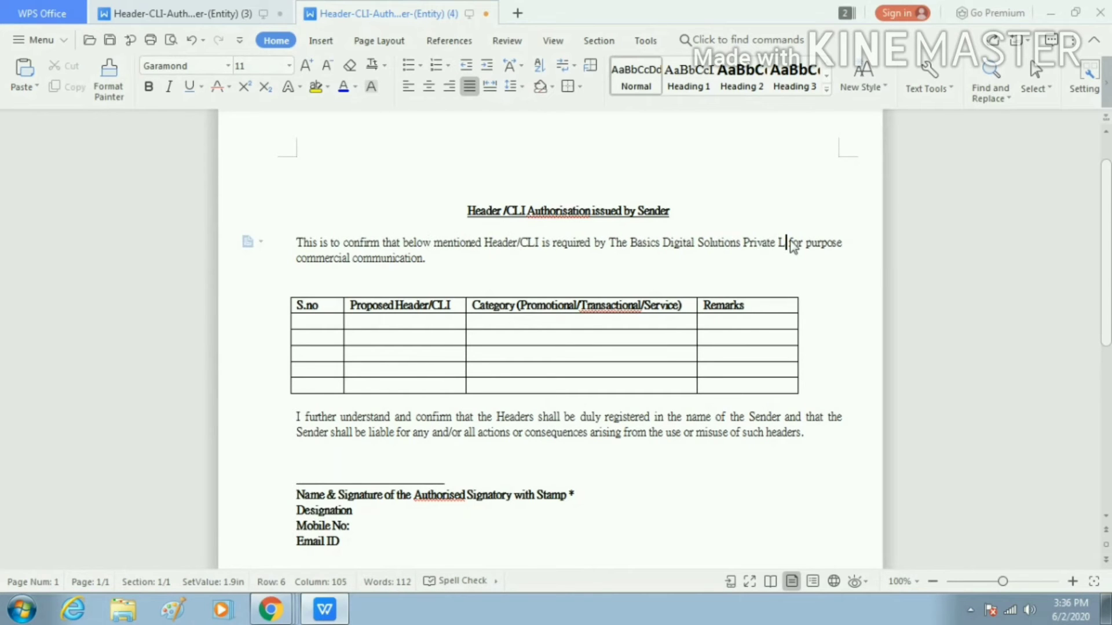
type("ed")
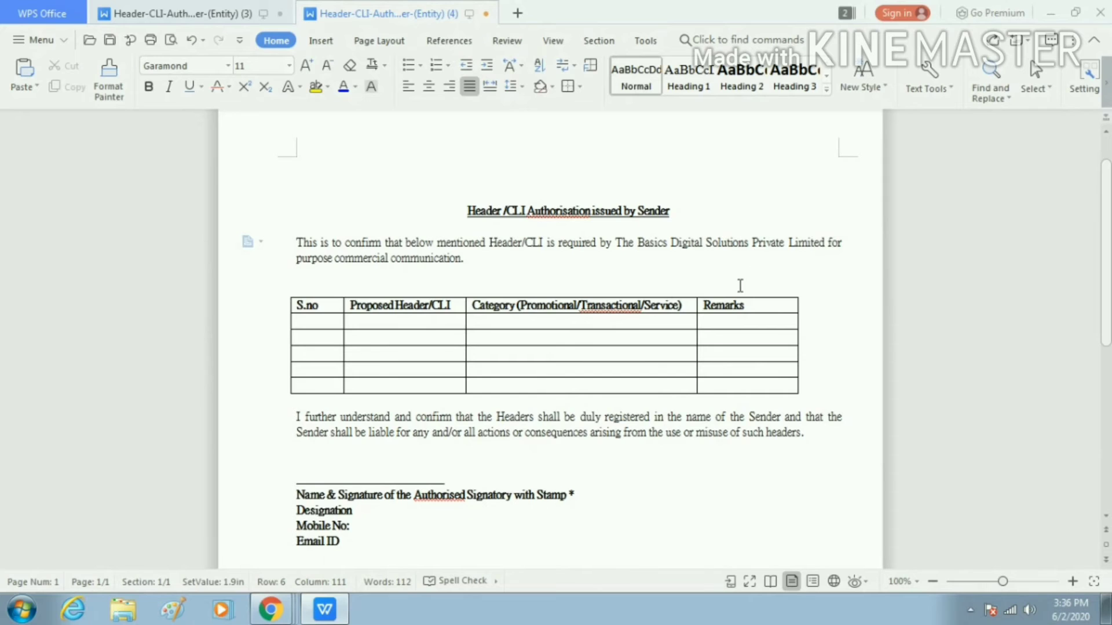
Make the company name The Basics Digital Solutions Private Limited bold
left_click(669, 243)
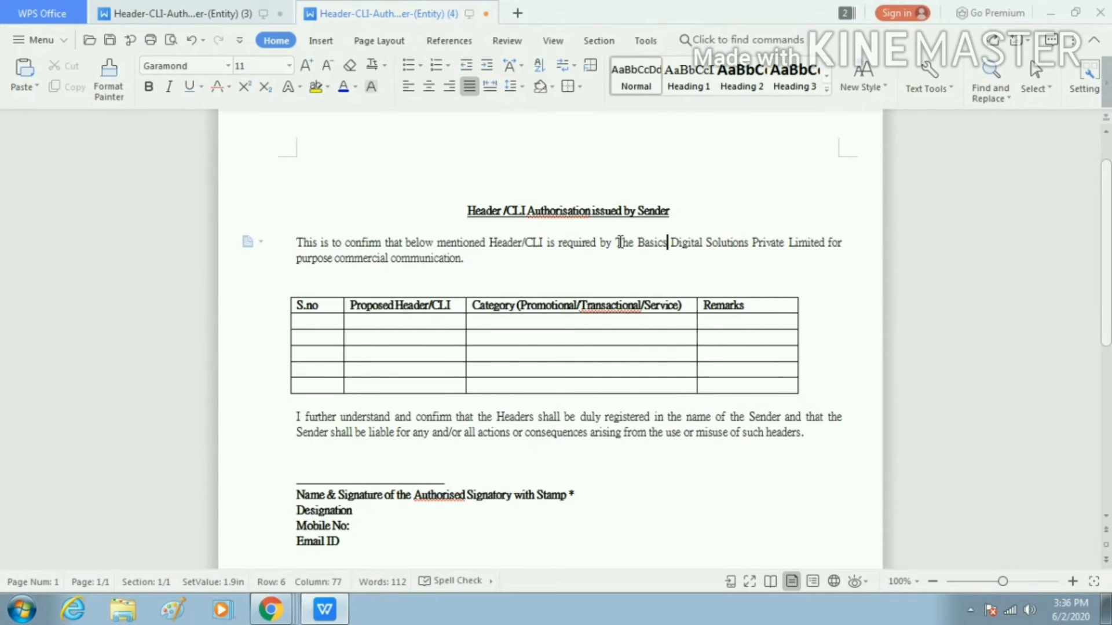
left_click_drag(615, 243, 831, 242)
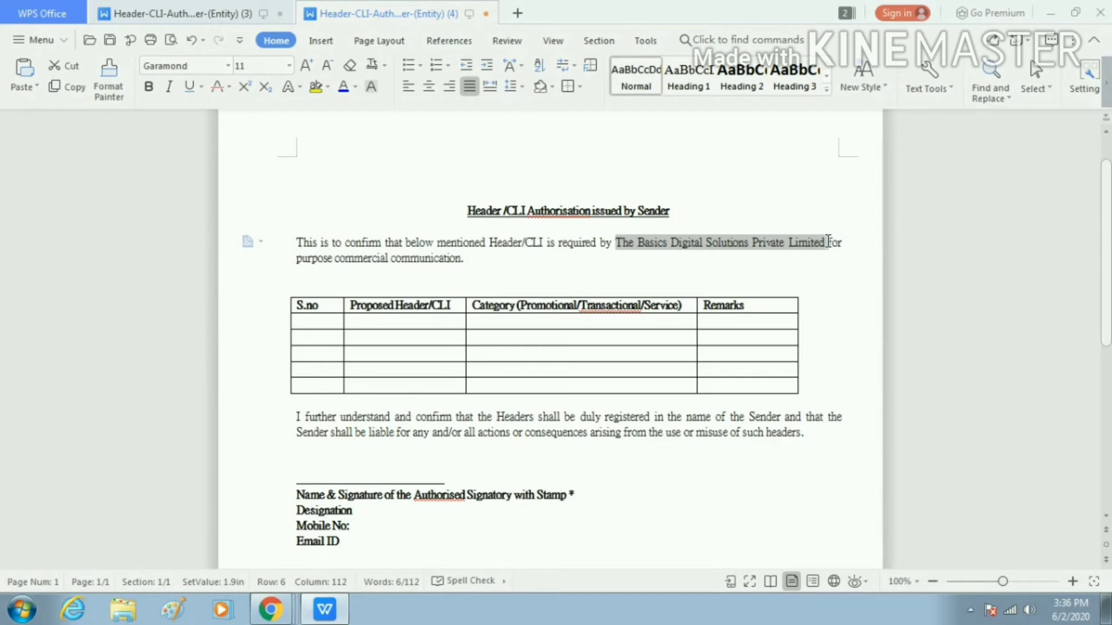
key("shift+Left")
key("ctrl+b")
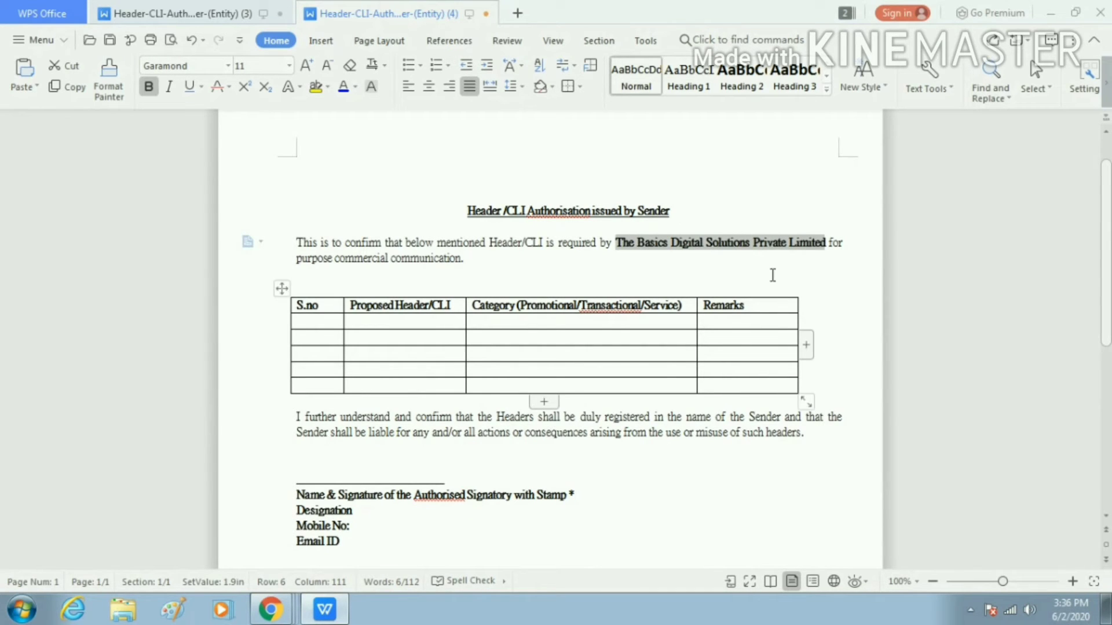
left_click(708, 264)
Enter S.no 1 and proposed header 699303 in the table's first row
left_click(325, 326)
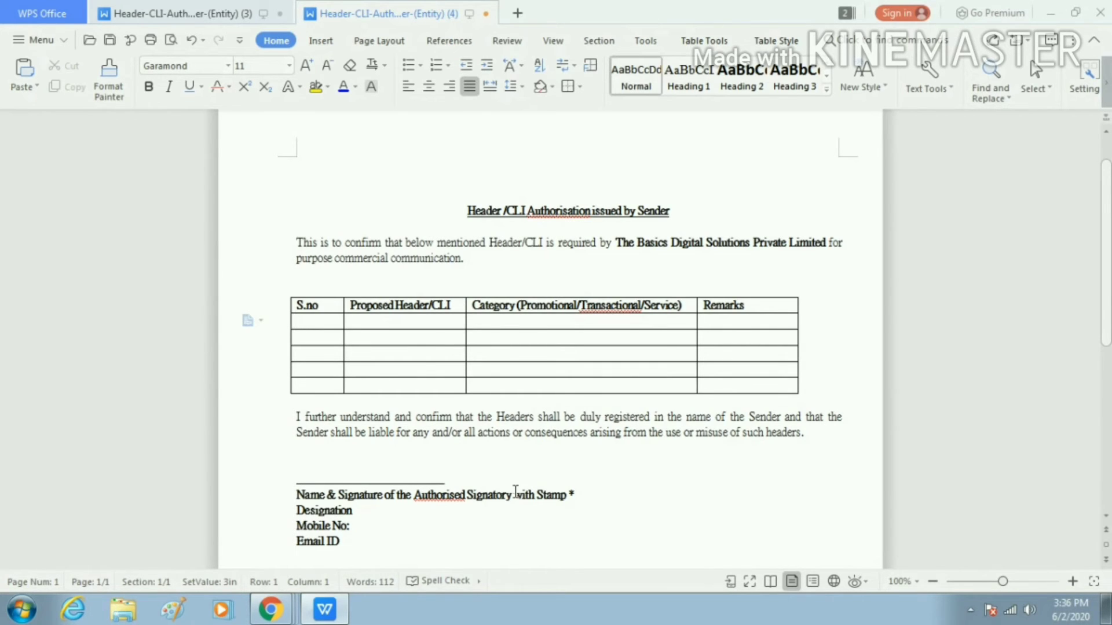
type("1")
key("Tab")
type("699")
key("BackSpace")
type("303")
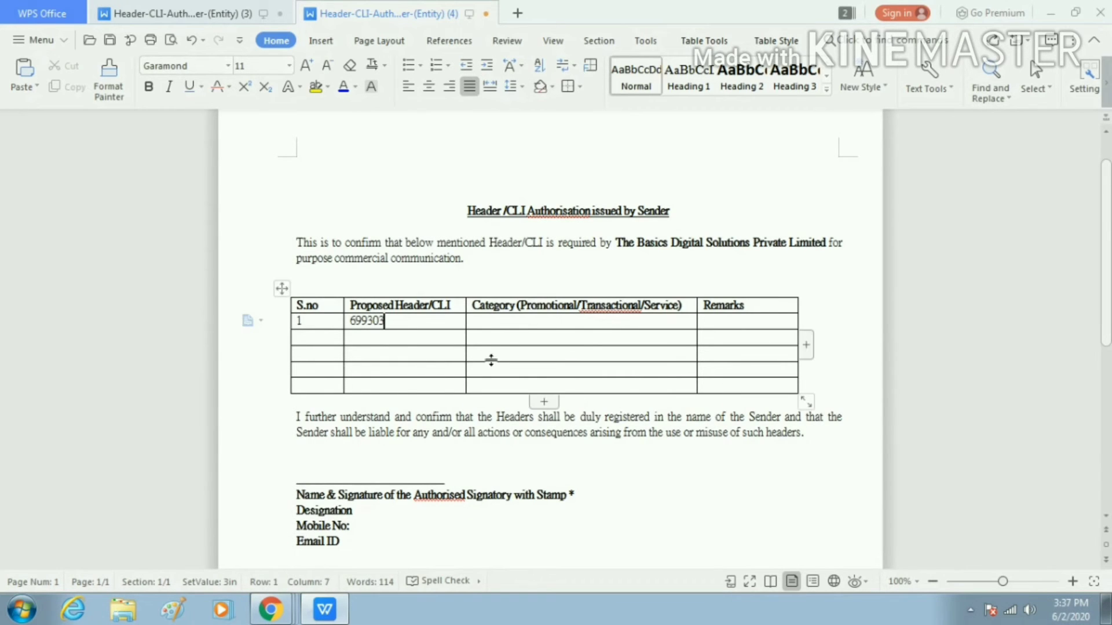
Fill the row's category with Promotional and the remark 'I will use this header to promote my software.'
left_click(361, 321)
left_click_drag(426, 328, 427, 328)
type("Prom")
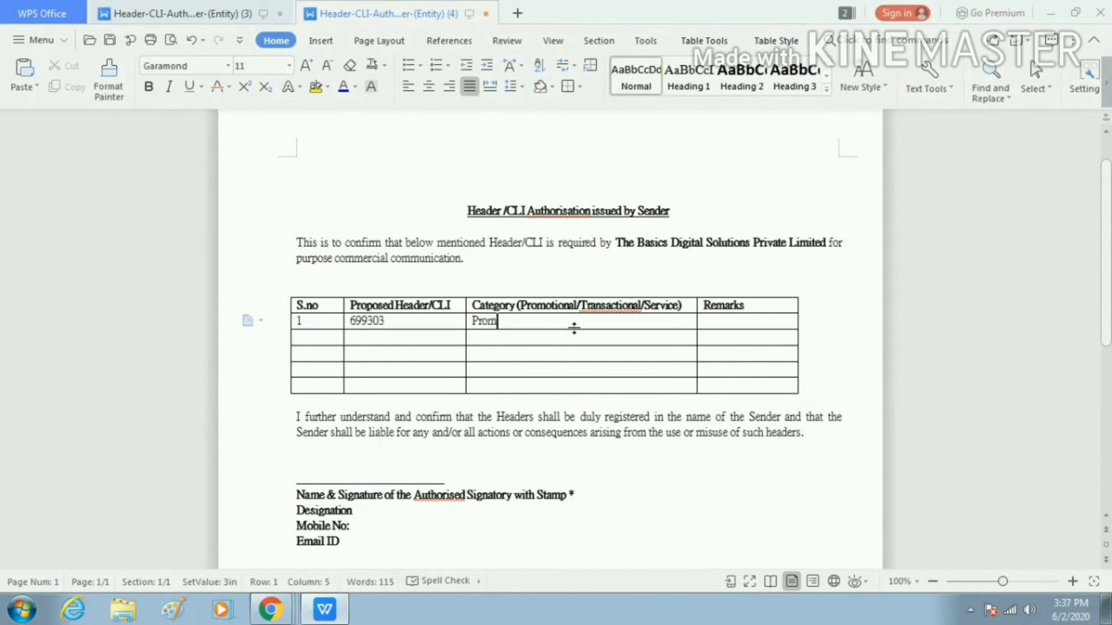
type("otional")
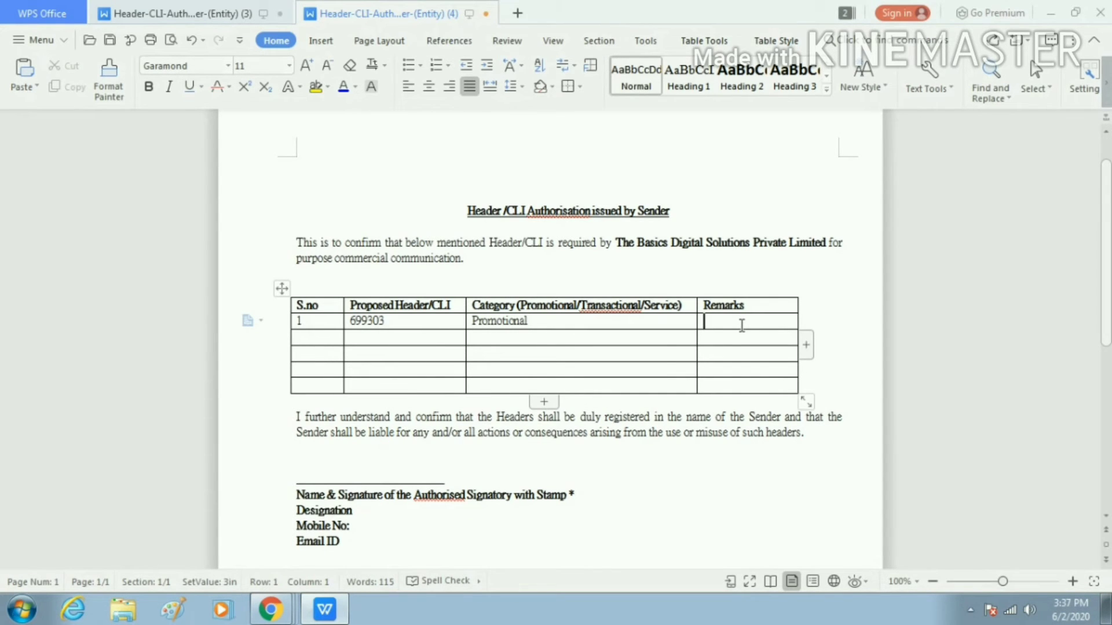
type("I will")
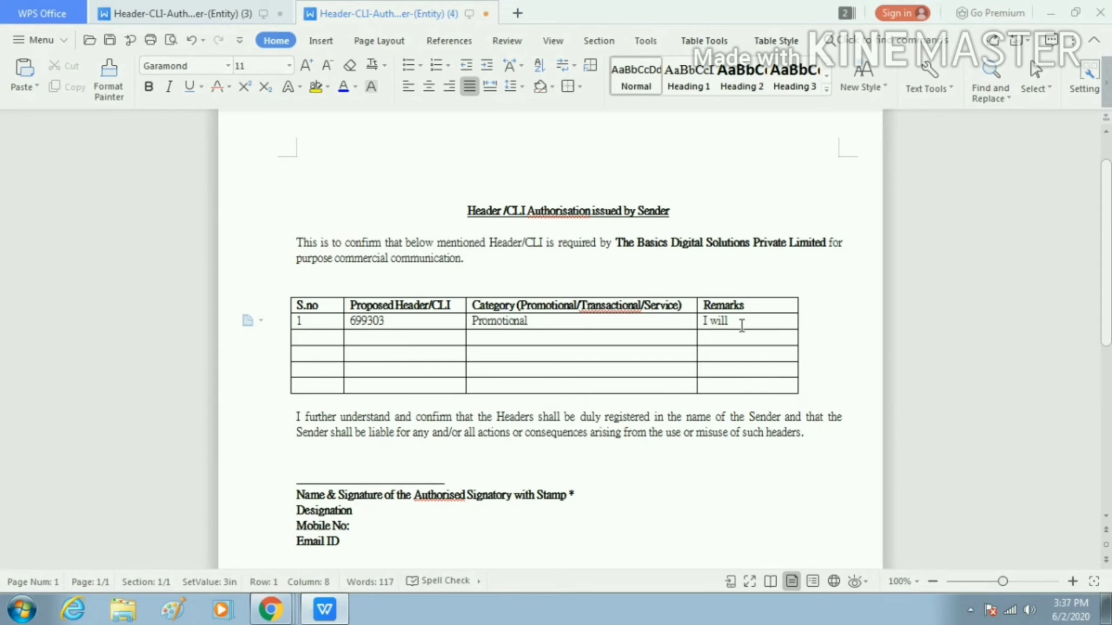
type(" use this header")
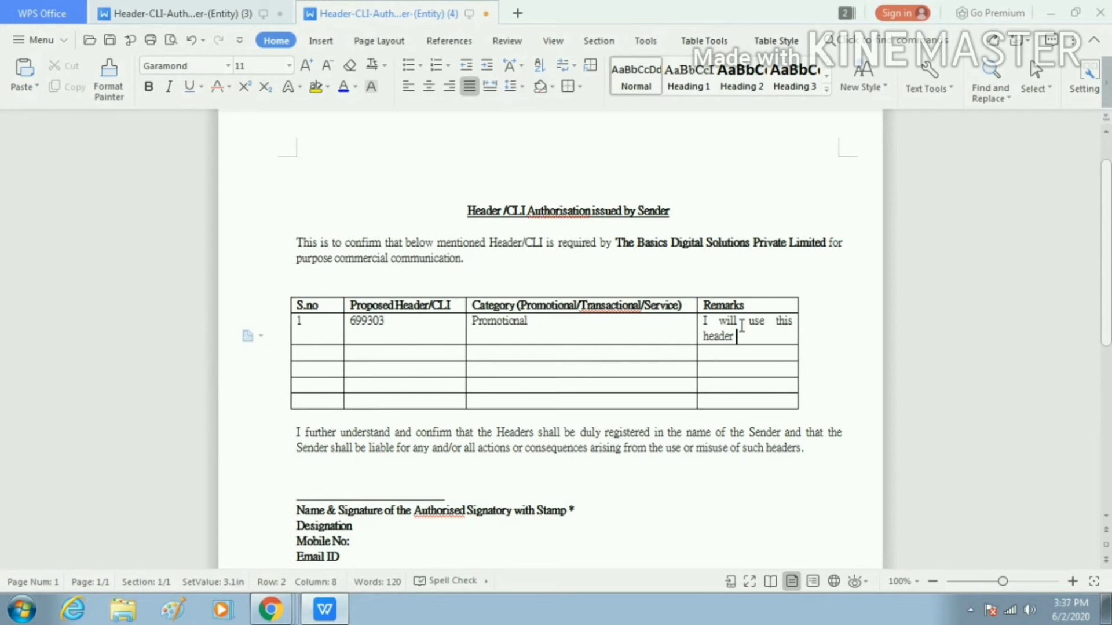
type(" to pro")
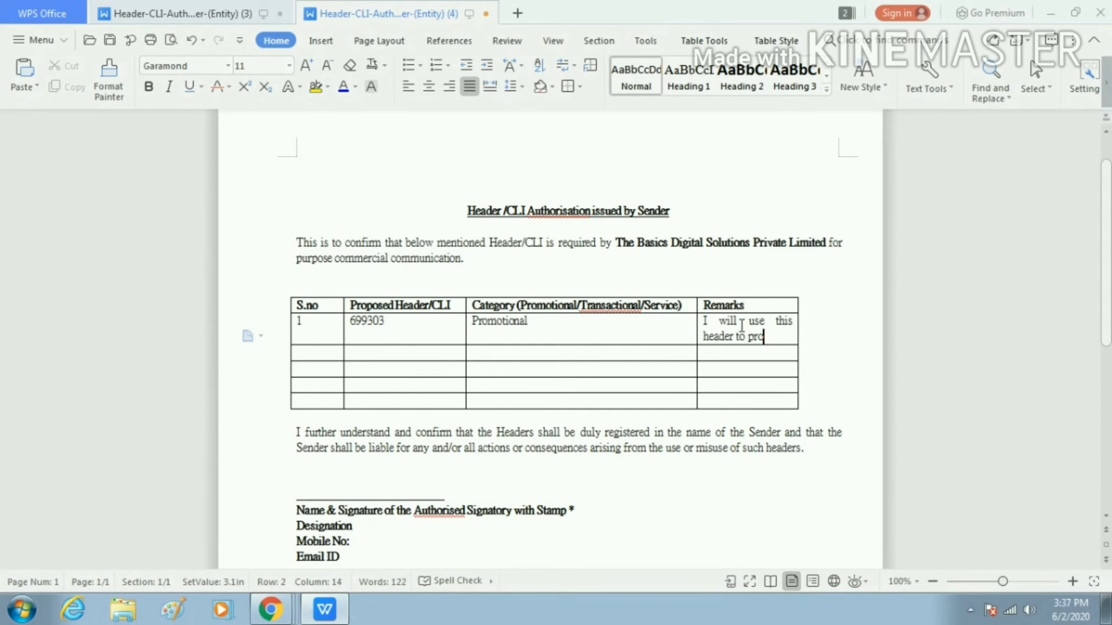
type("mote m")
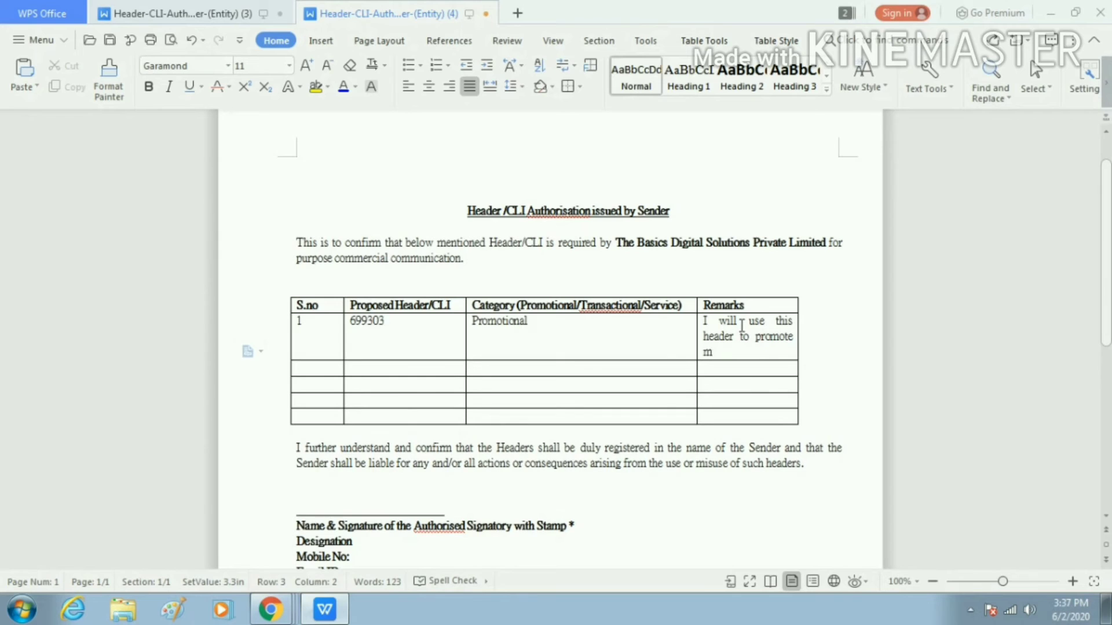
key("BackSpace")
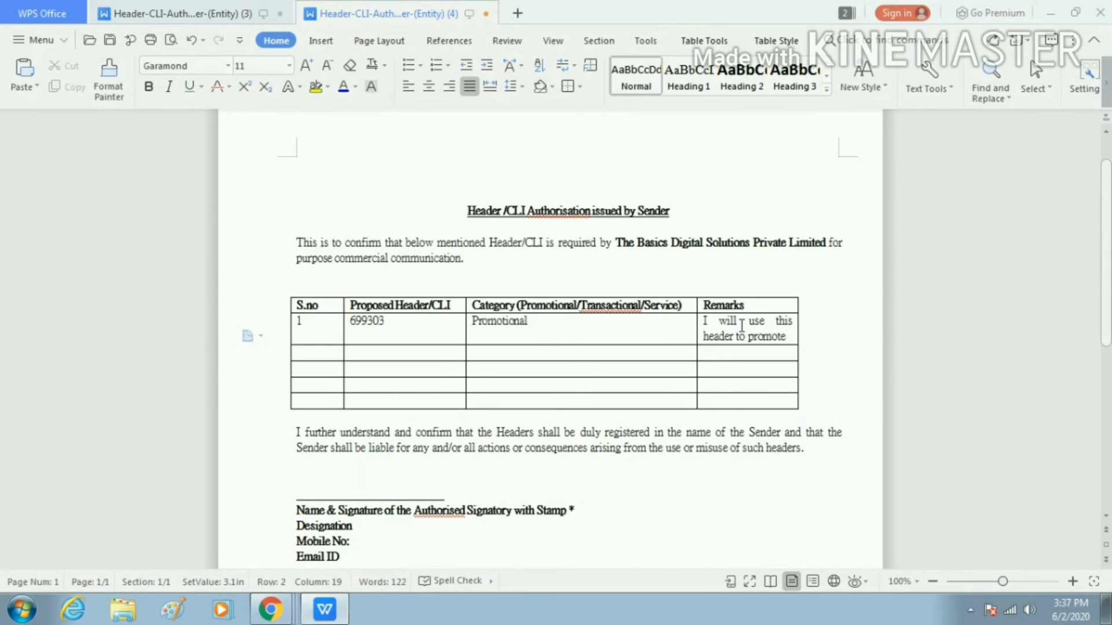
type("my software")
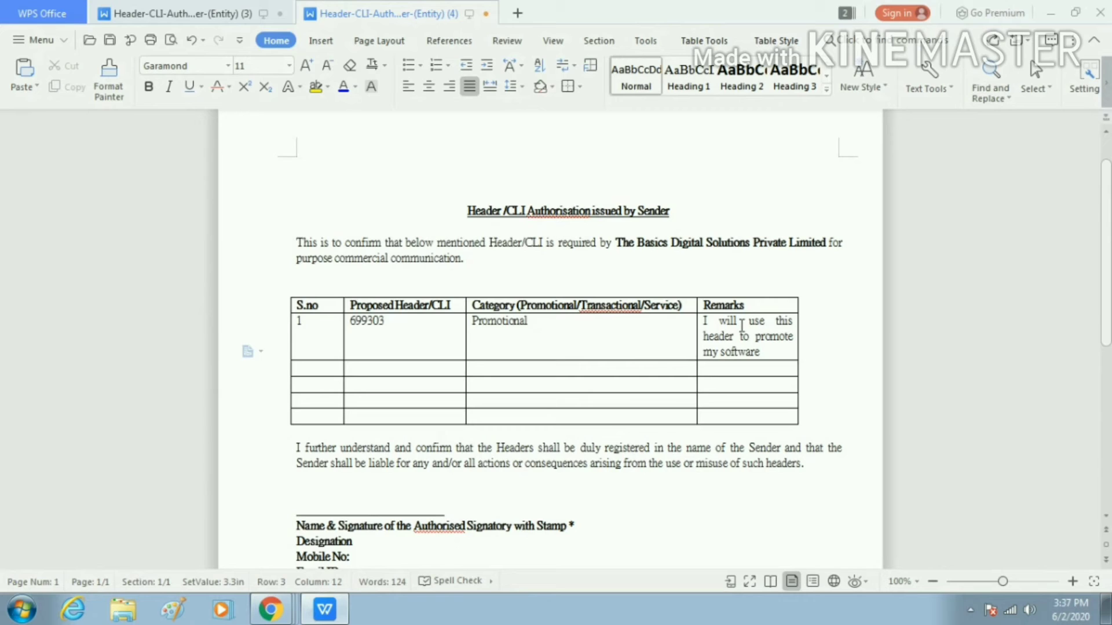
type(".")
Replace the Name & Signature line with the signatory's name
scroll(753, 394, "down", 3)
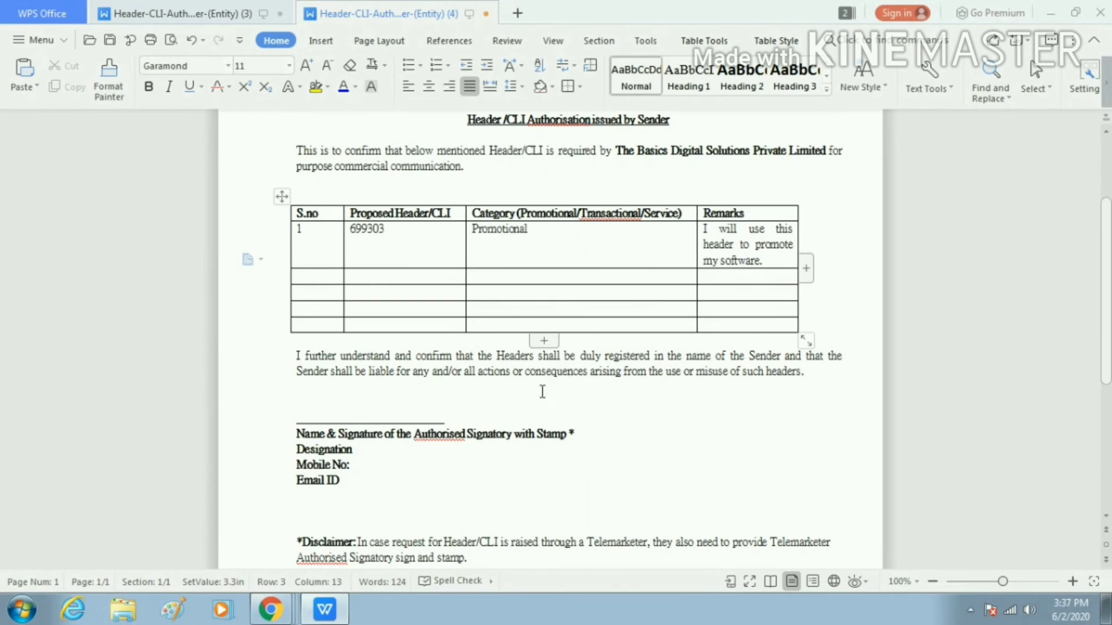
left_click(385, 452)
left_click_drag(579, 438, 293, 441)
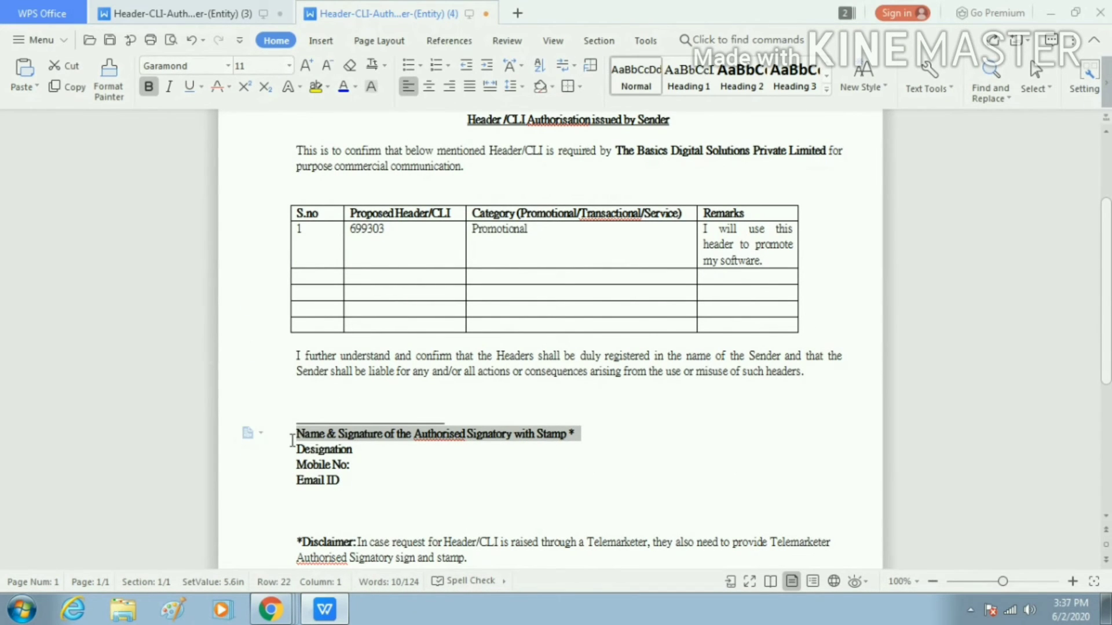
left_click(580, 445)
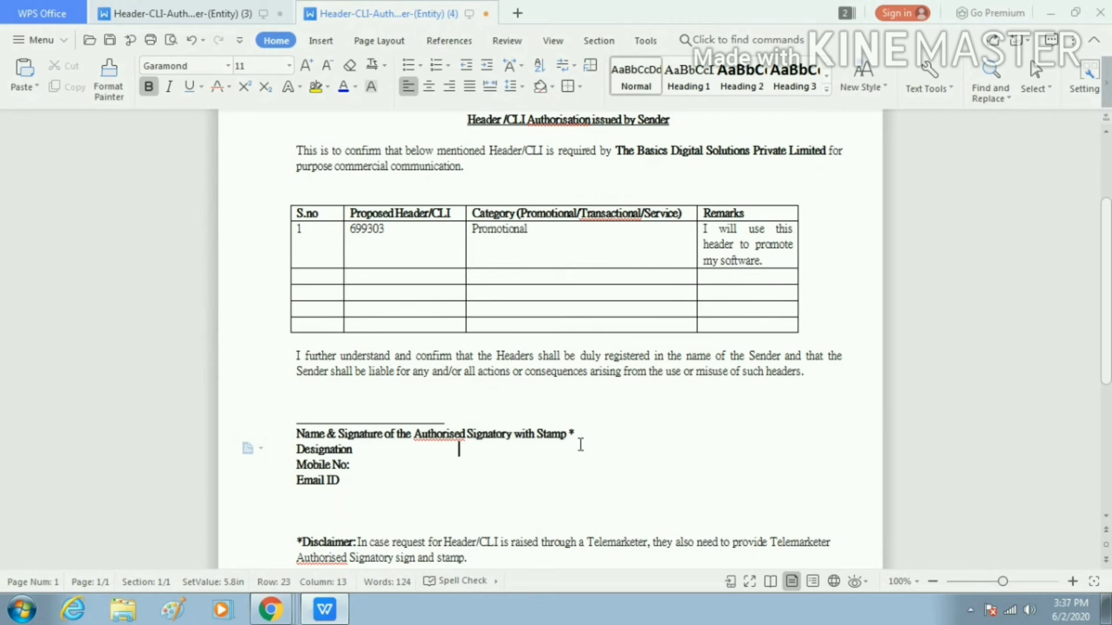
left_click_drag(589, 440, 295, 440)
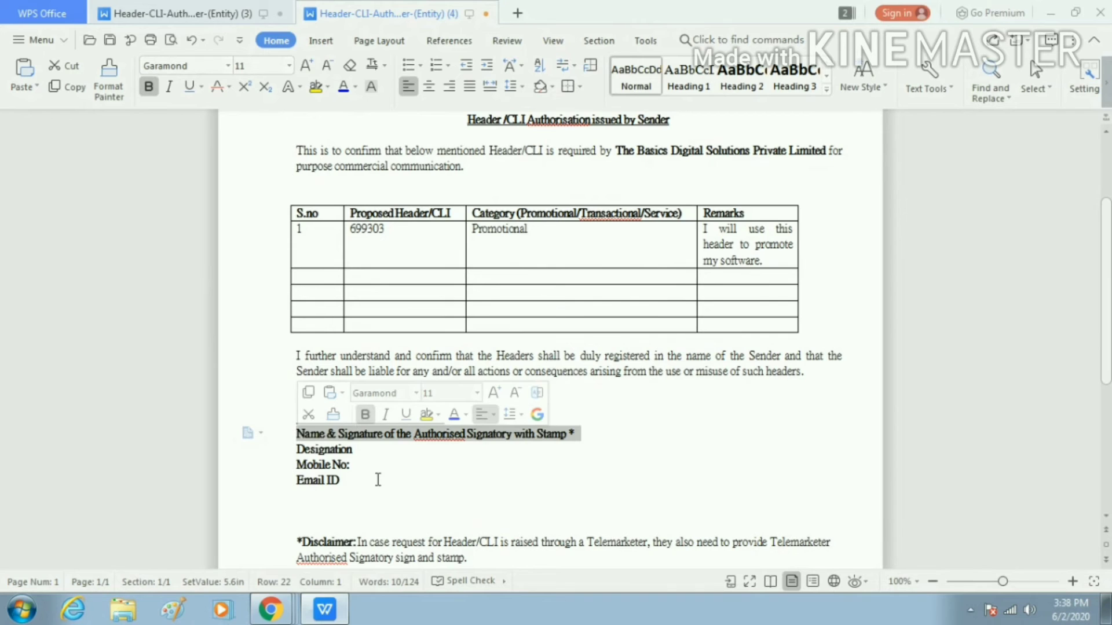
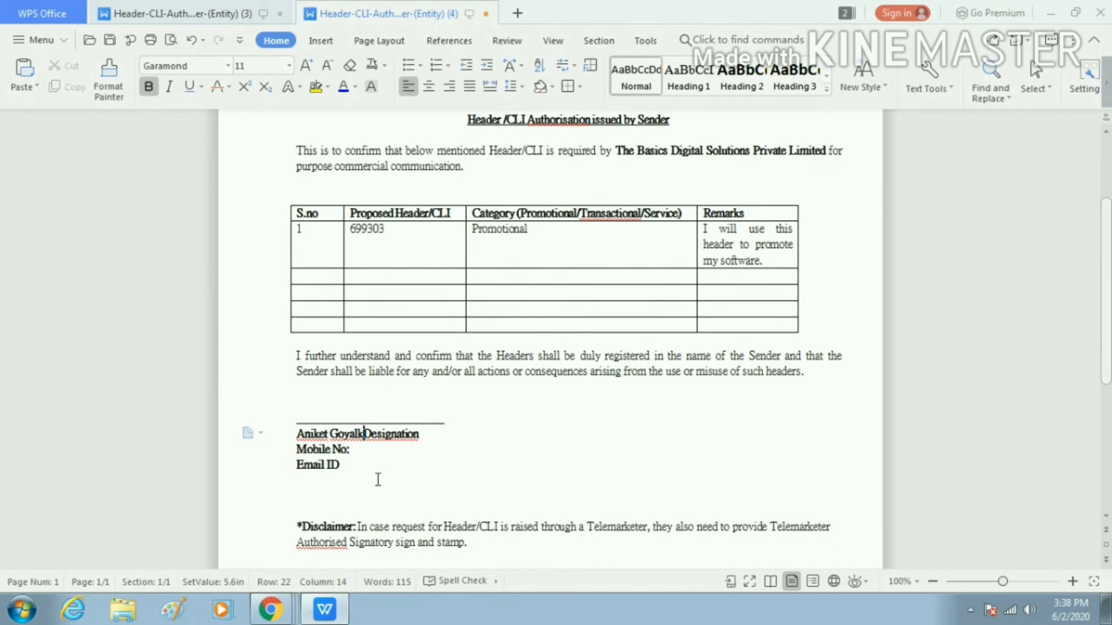
key("BackSpace")
key("Return")
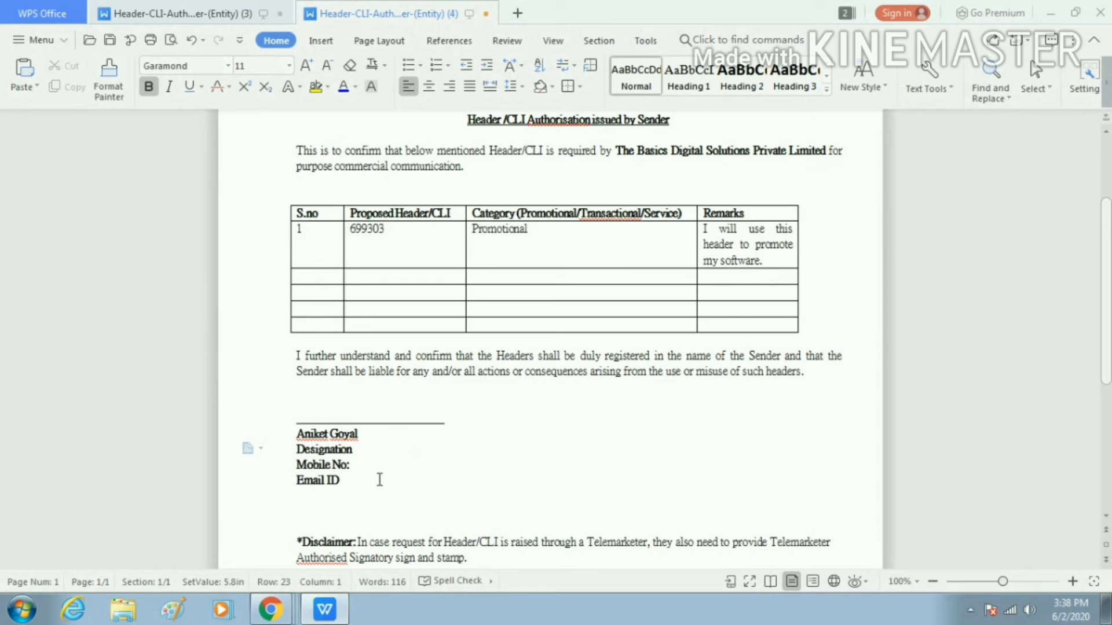
Set the designation to Director and fill in the signatory's mobile number and e-mail address
left_click_drag(352, 449, 307, 451)
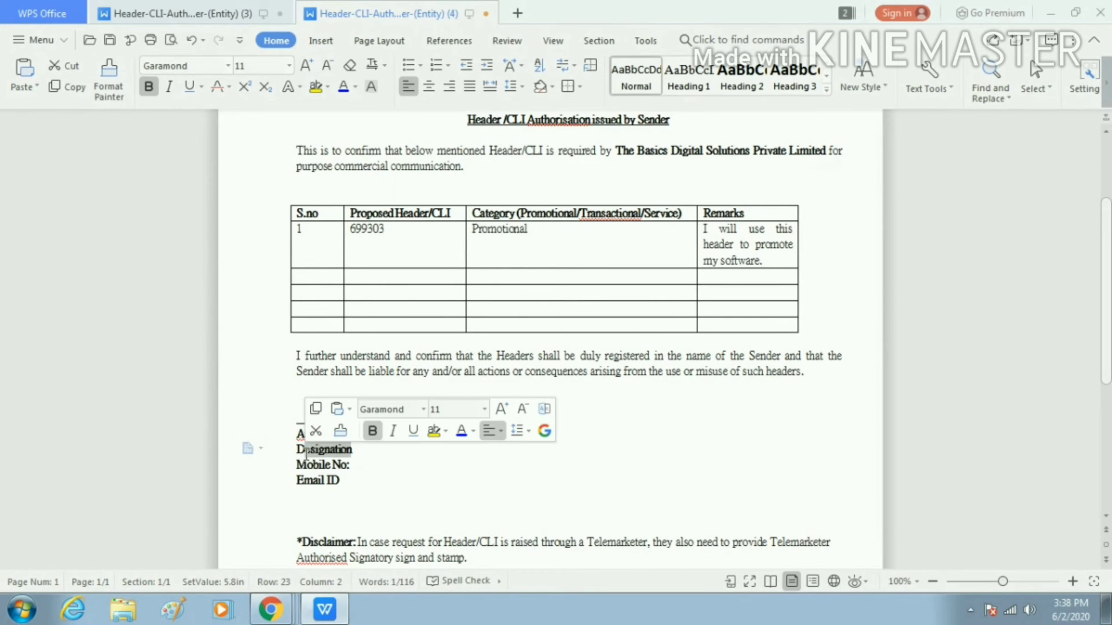
type("irect")
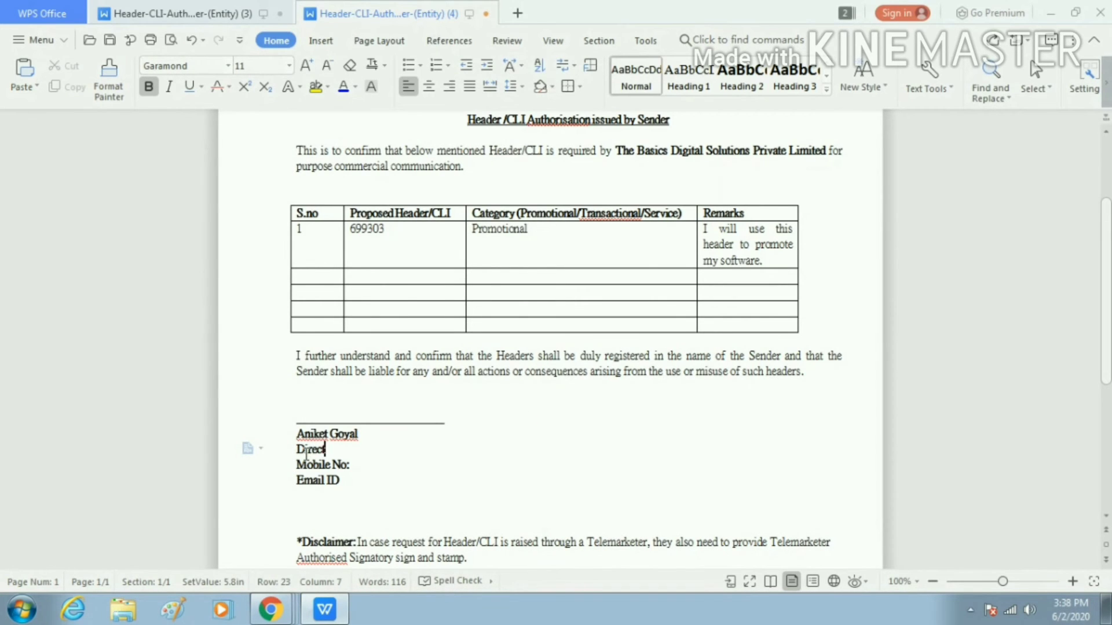
type("or")
left_click_drag(360, 467, 284, 468)
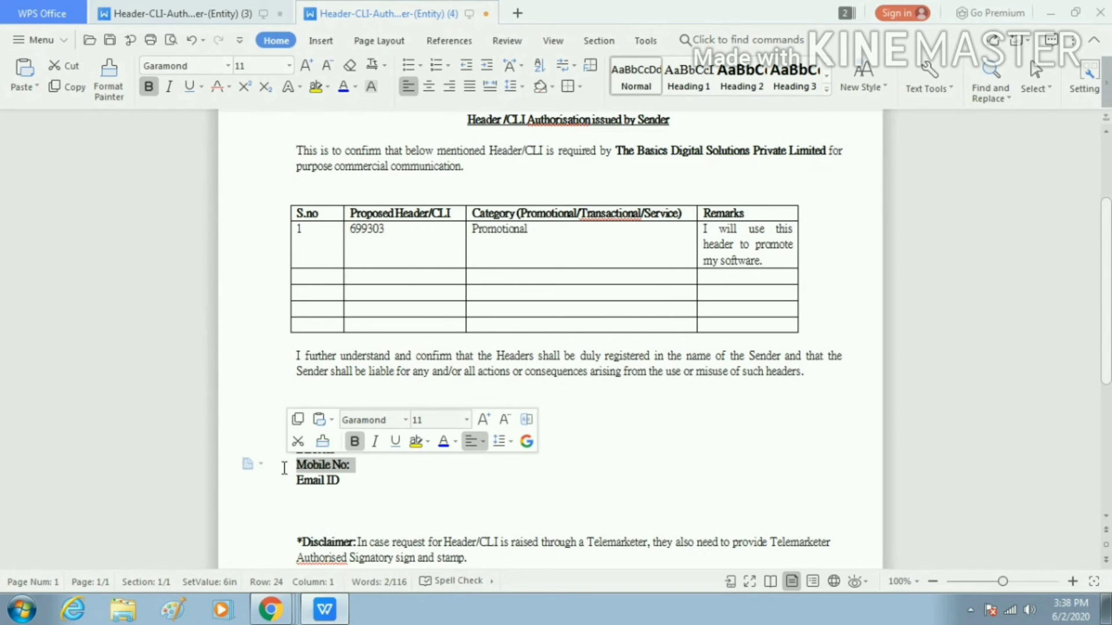
type("985222222")
key("Return")
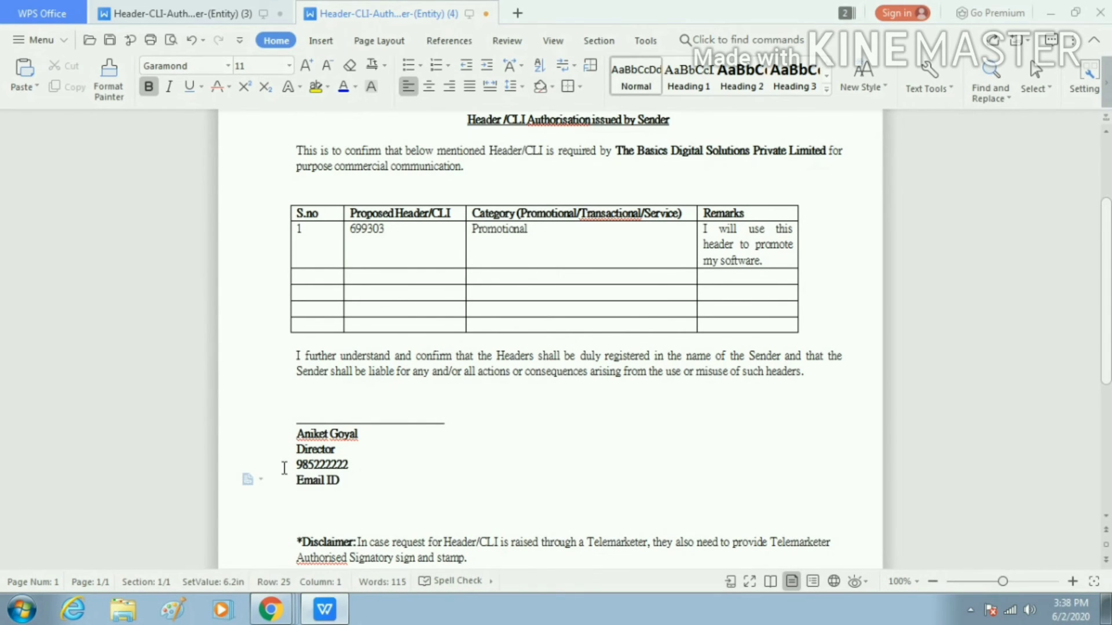
triple_click(319, 481)
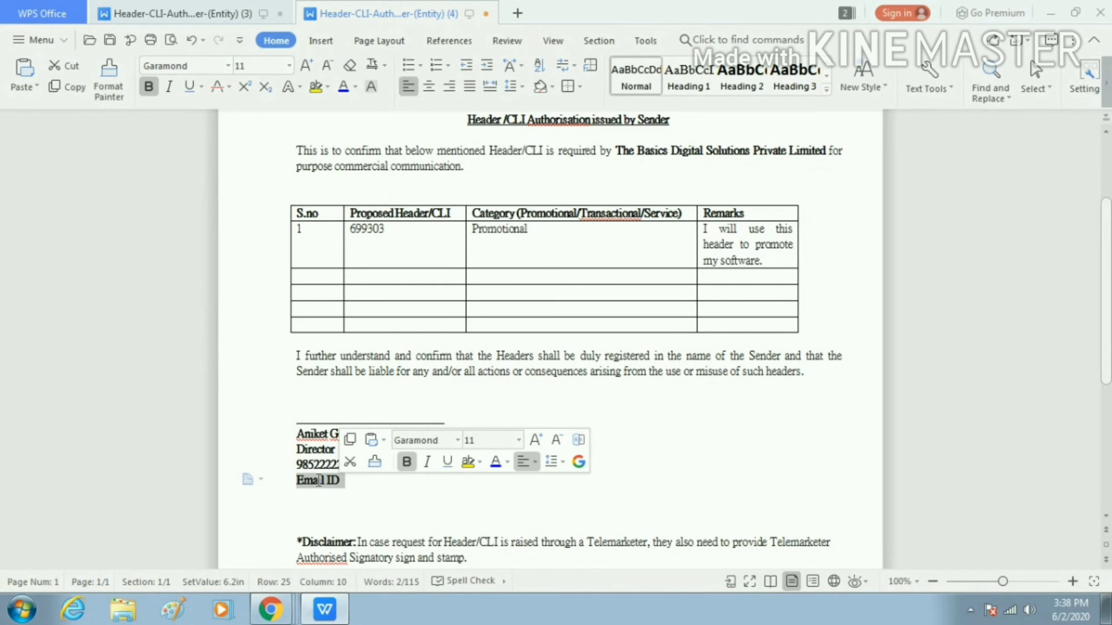
type("abc@gmail.com")
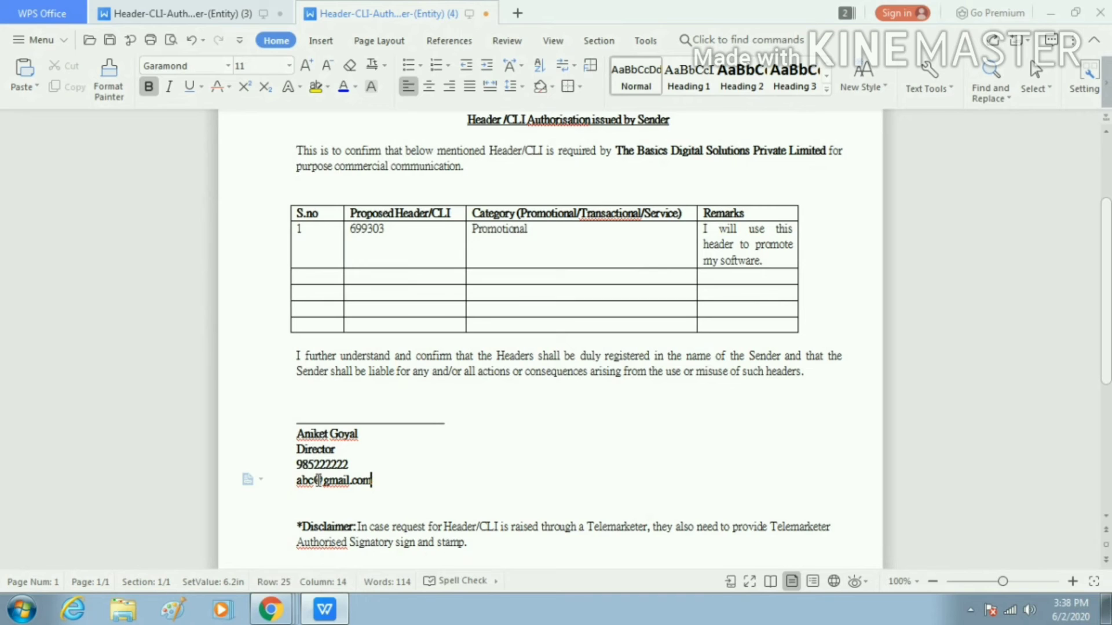
Review the letter, then close it and save the changes
scroll(608, 405, "down", 3)
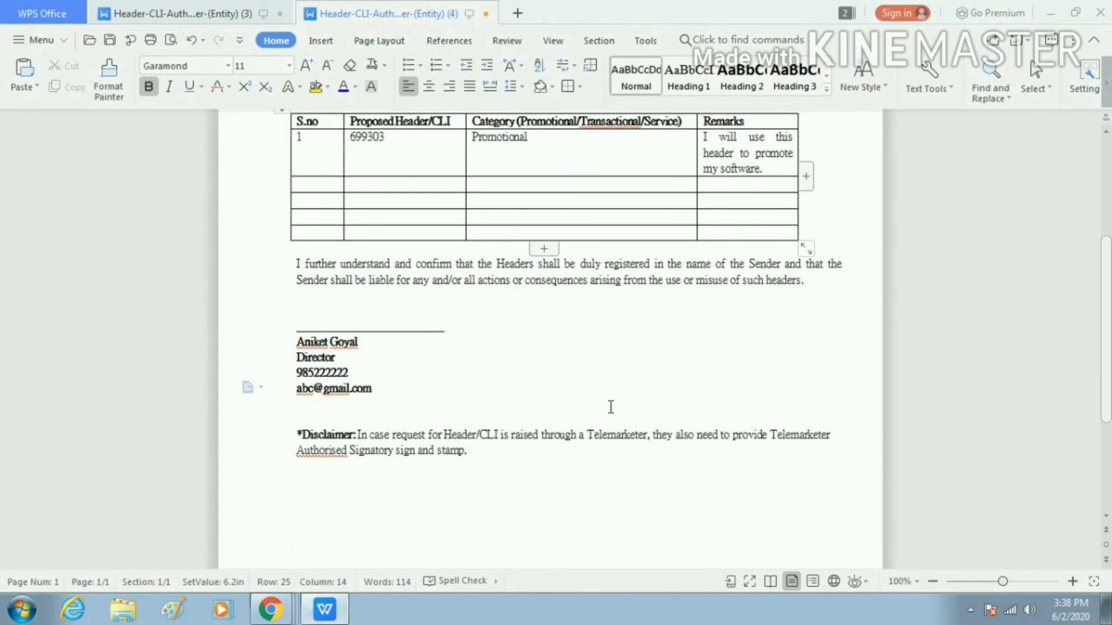
scroll(610, 407, "down", 6)
scroll(610, 407, "up", 3)
left_click(423, 223)
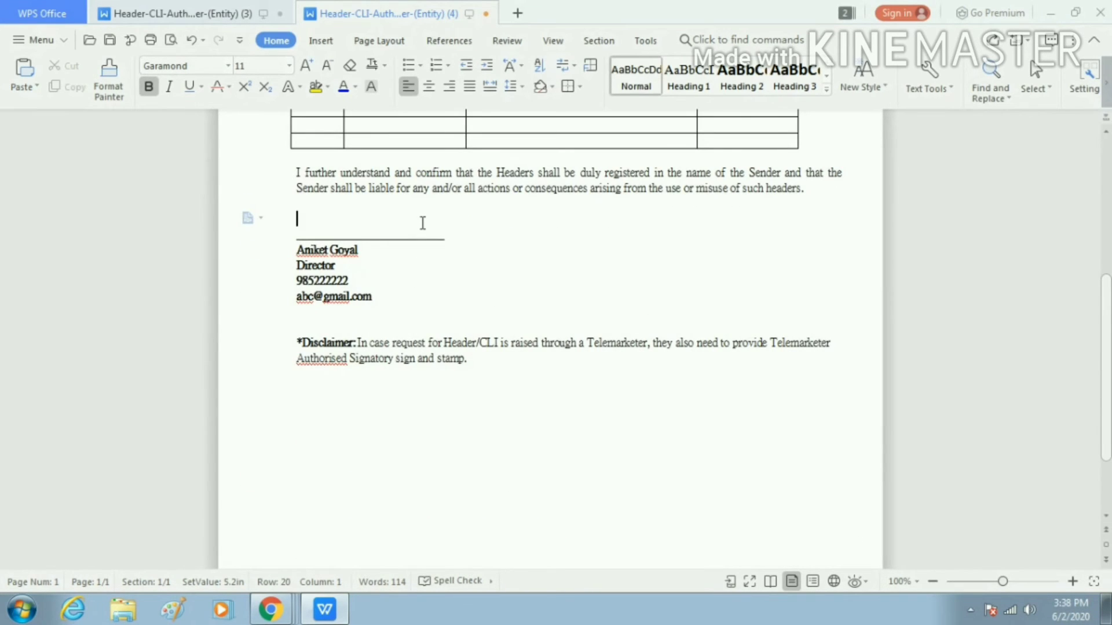
scroll(423, 223, "up", 2)
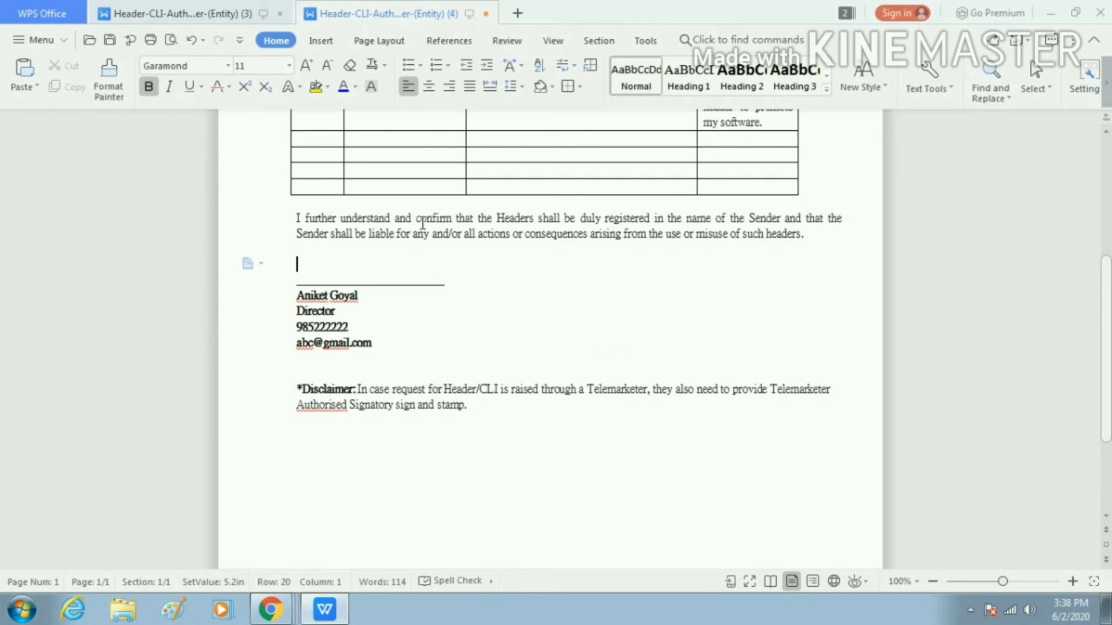
scroll(423, 223, "up", 2)
scroll(422, 223, "up", 10)
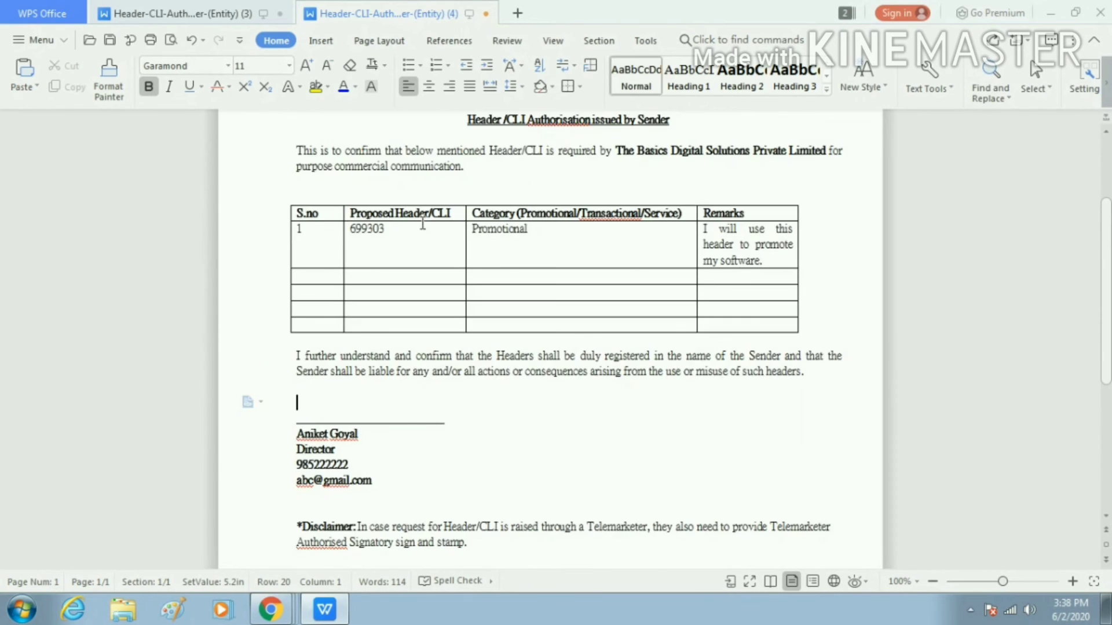
left_click(507, 433)
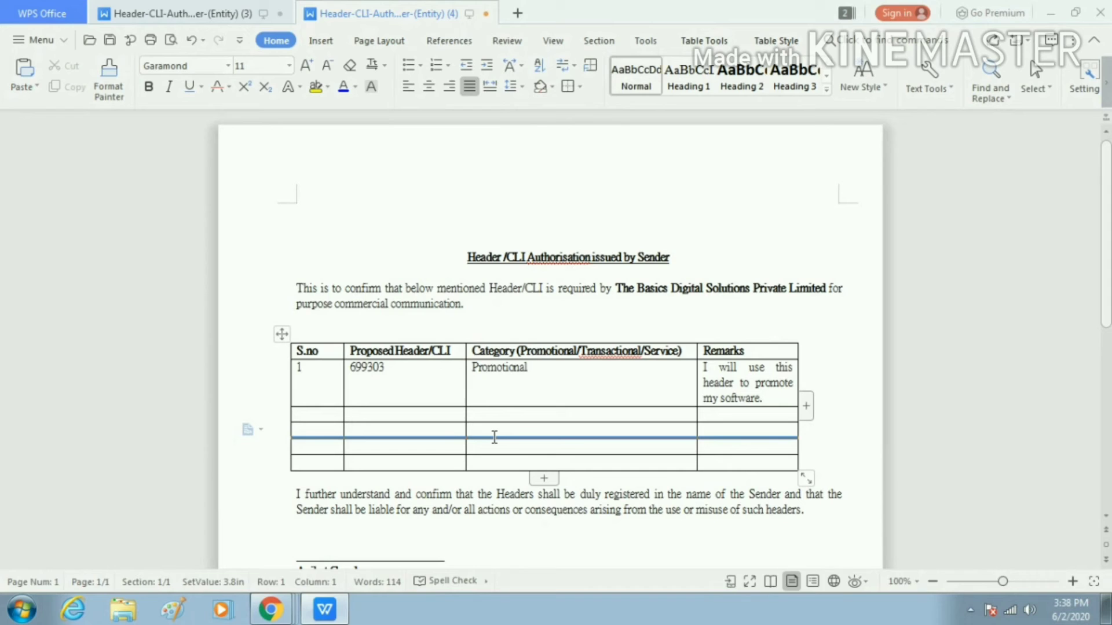
left_click(527, 396)
scroll(513, 390, "down", 2)
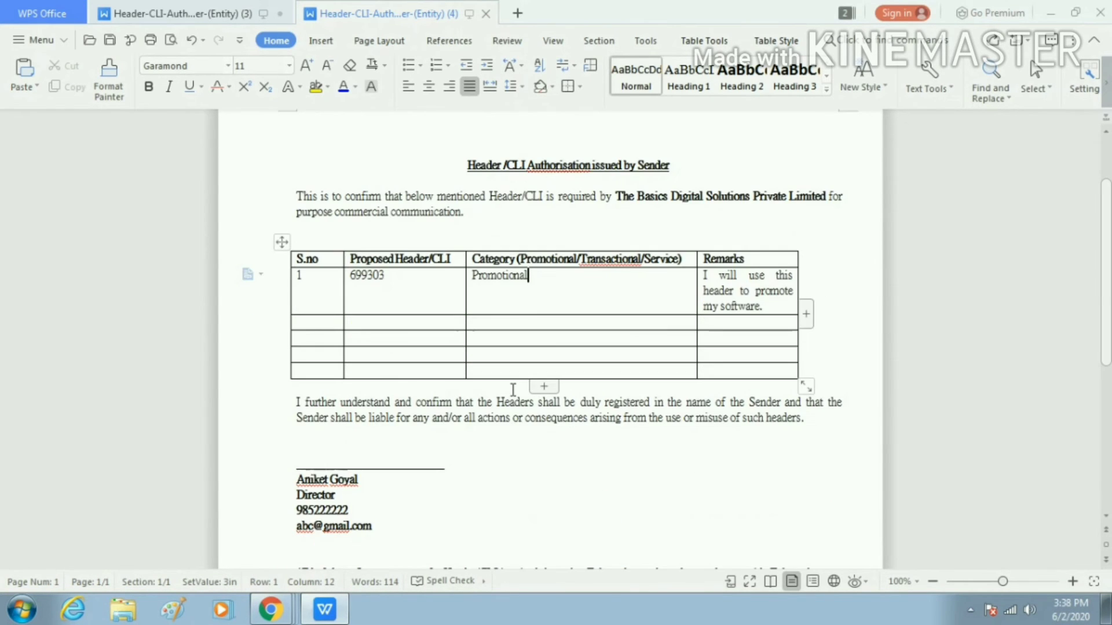
scroll(513, 390, "down", 3)
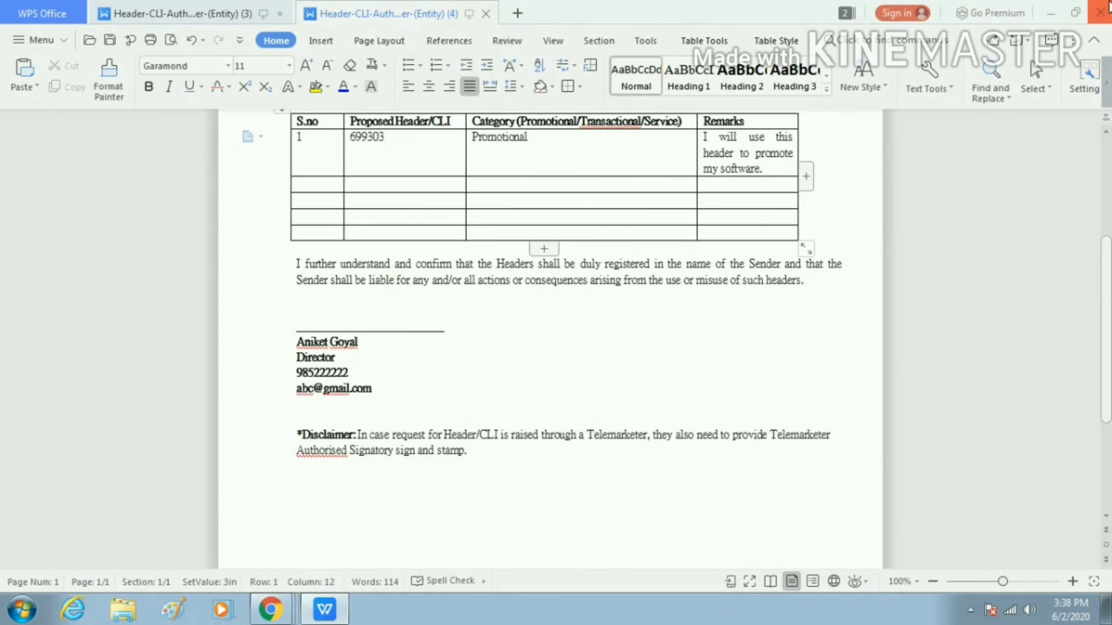
left_click(1104, 8)
left_click(449, 325)
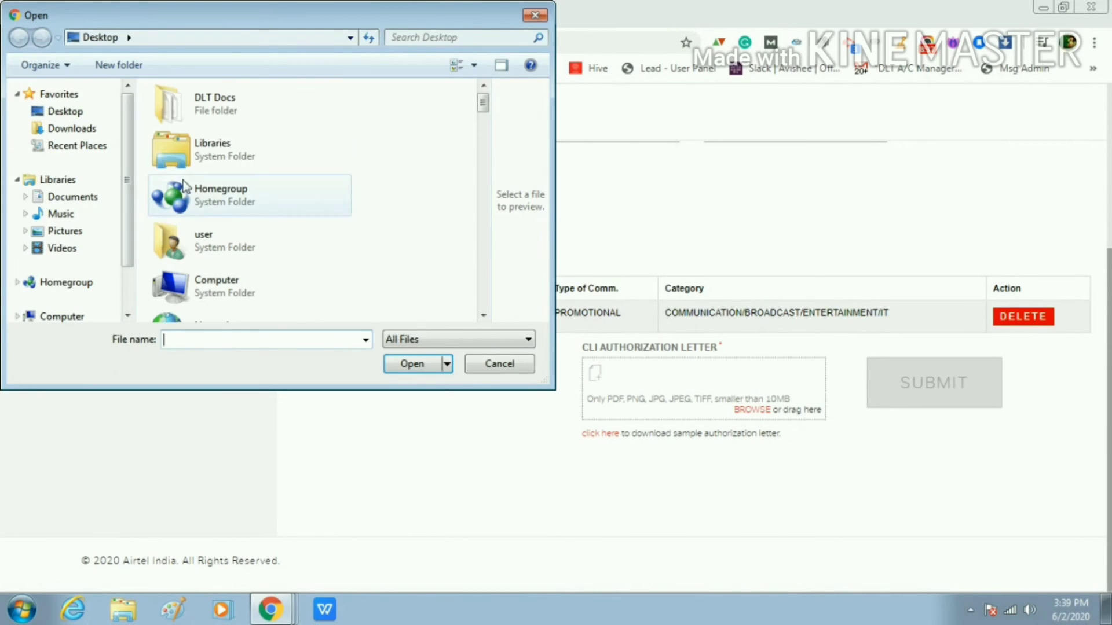
Search the Desktop folder for the authorization letter file
left_click(68, 112)
left_click(218, 176)
scroll(218, 175, "down", 2)
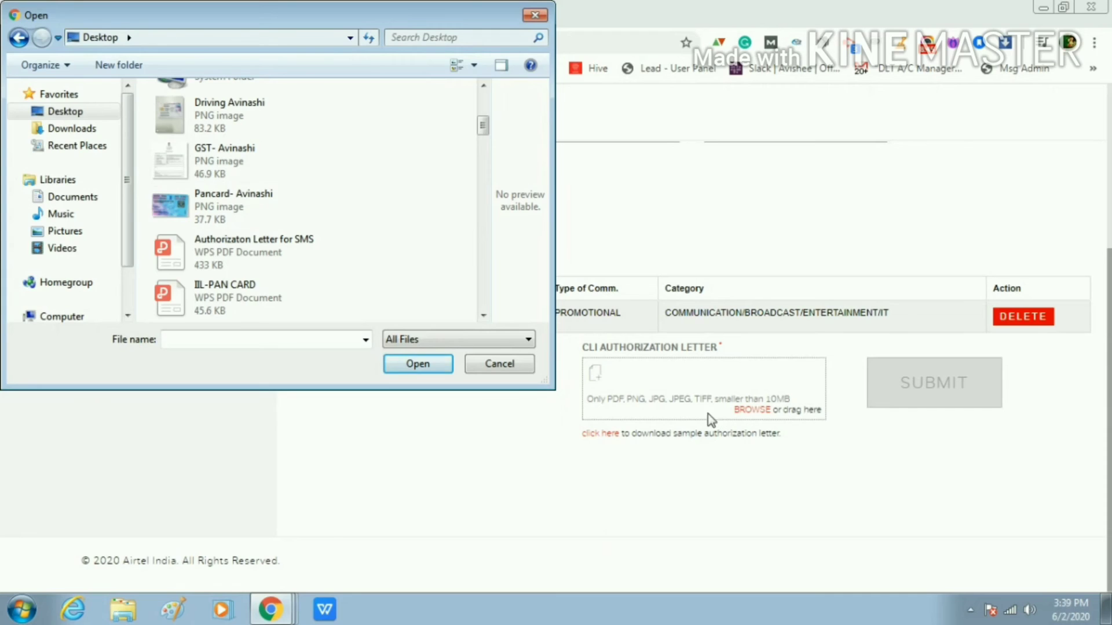
left_click(248, 266)
scroll(248, 265, "down", 3)
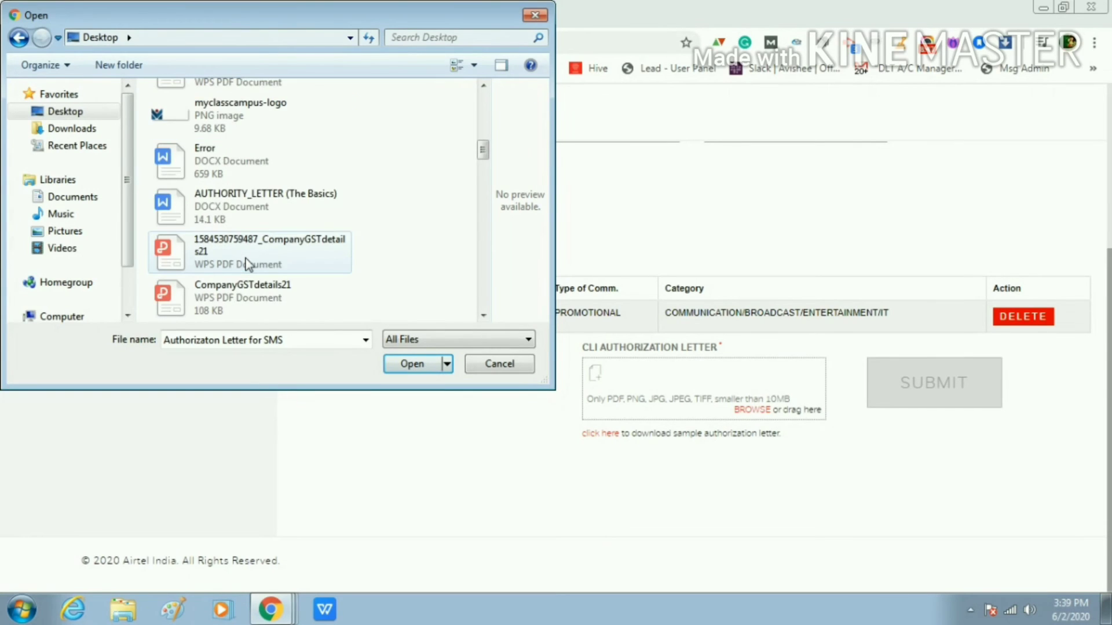
scroll(248, 265, "down", 1)
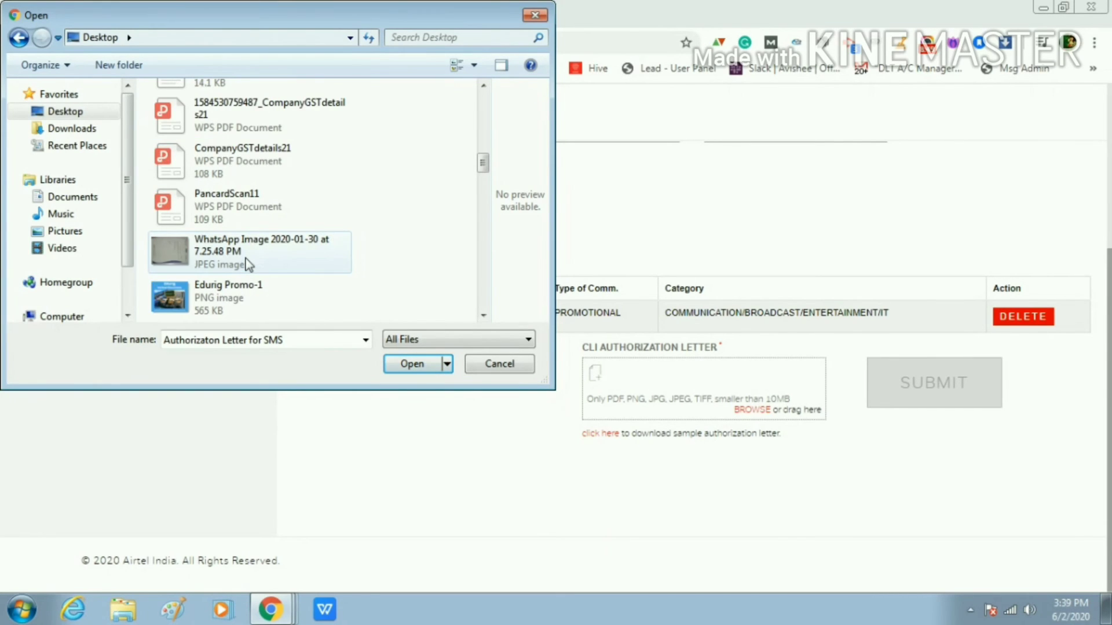
scroll(248, 265, "down", 1)
scroll(248, 265, "down", 3)
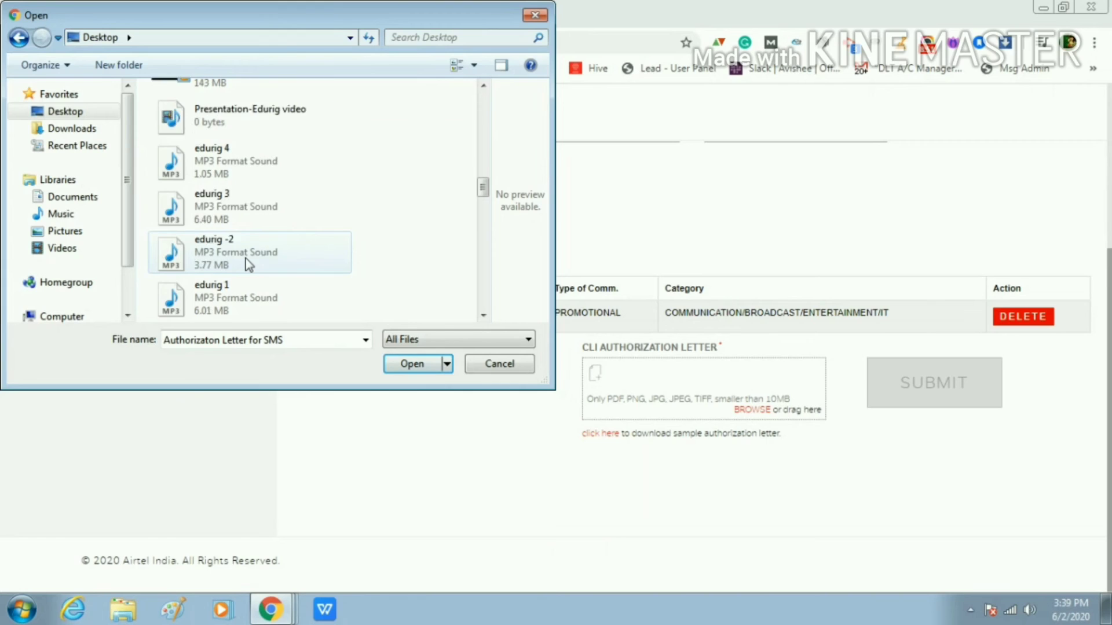
scroll(248, 266, "up", 2)
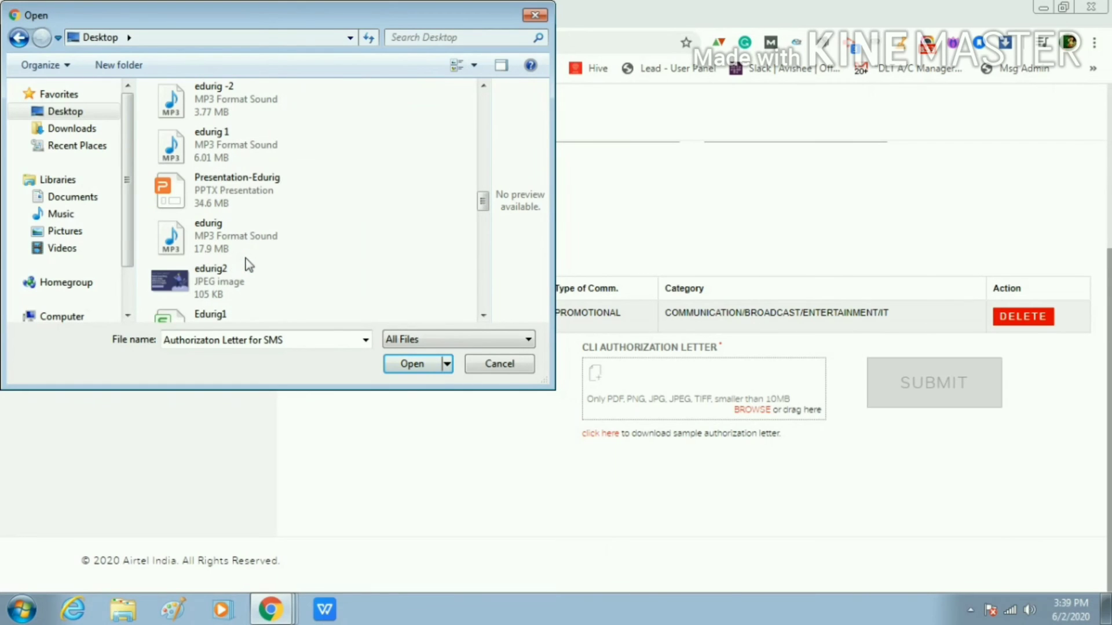
scroll(248, 265, "up", 1)
Upload WhatsApp Image 2020-05-31 at 3.47.01 PM from Downloads as the CLI authorization letter
left_click(72, 128)
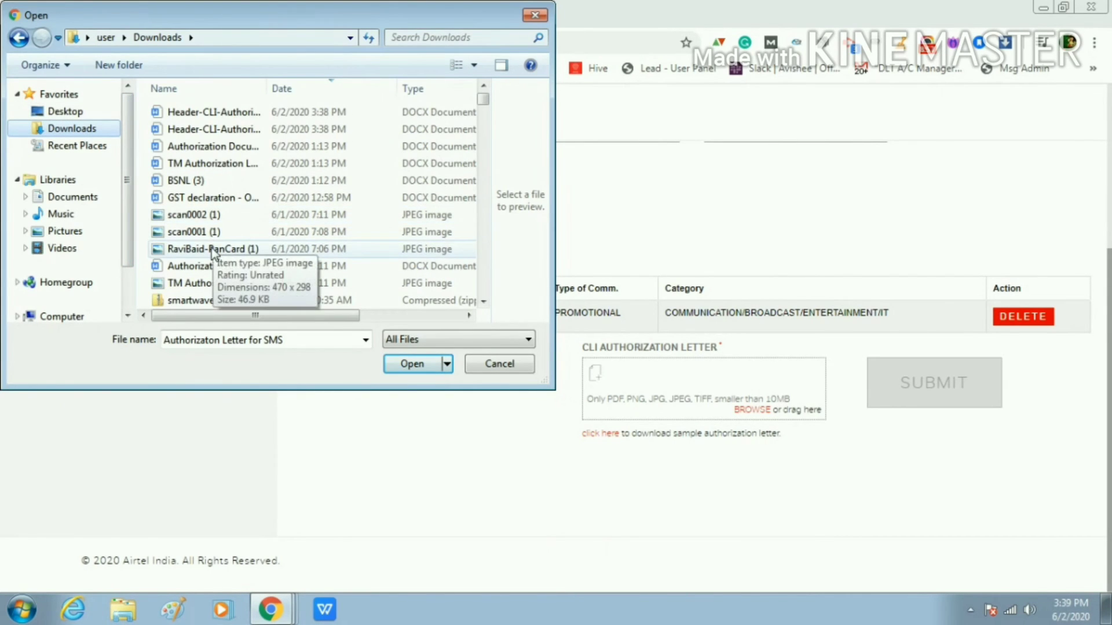
left_click(212, 235)
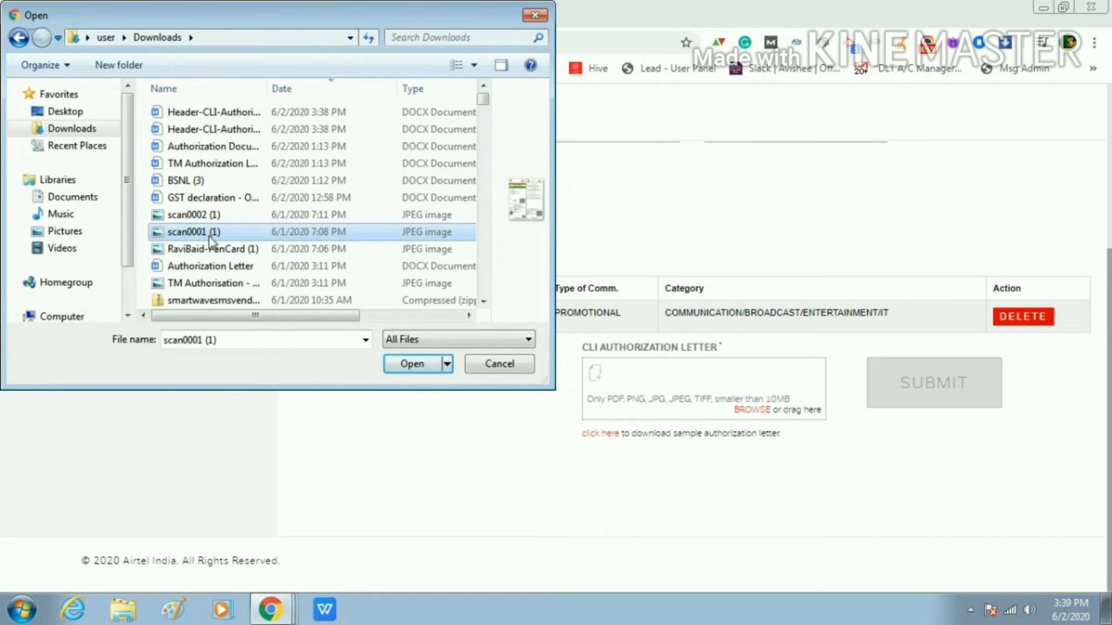
scroll(210, 242, "down", 2)
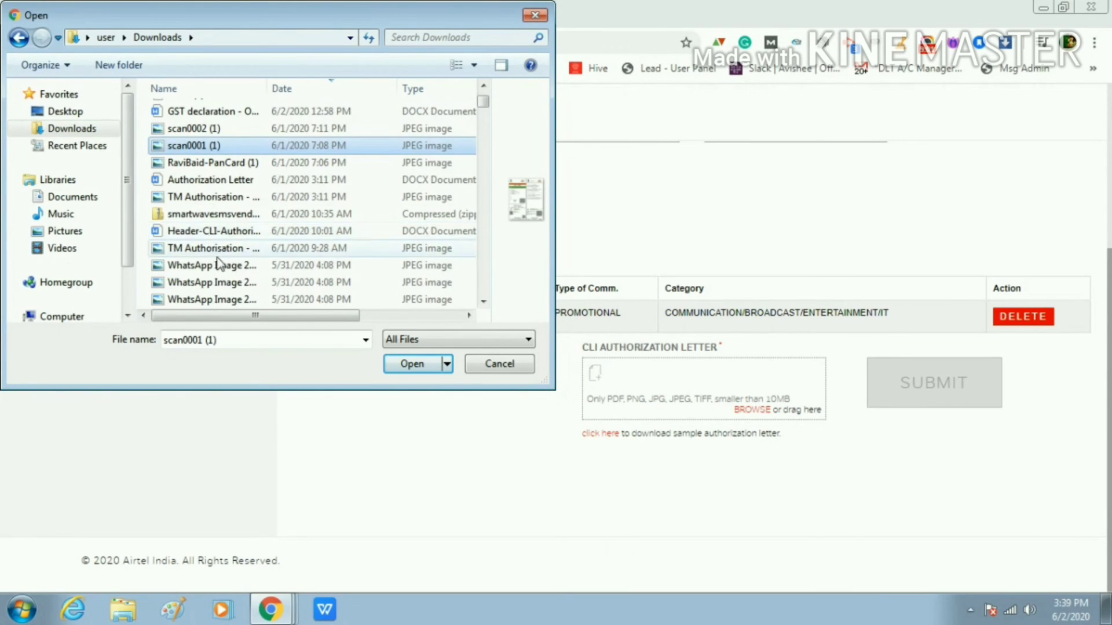
scroll(218, 263, "down", 2)
left_click(222, 198)
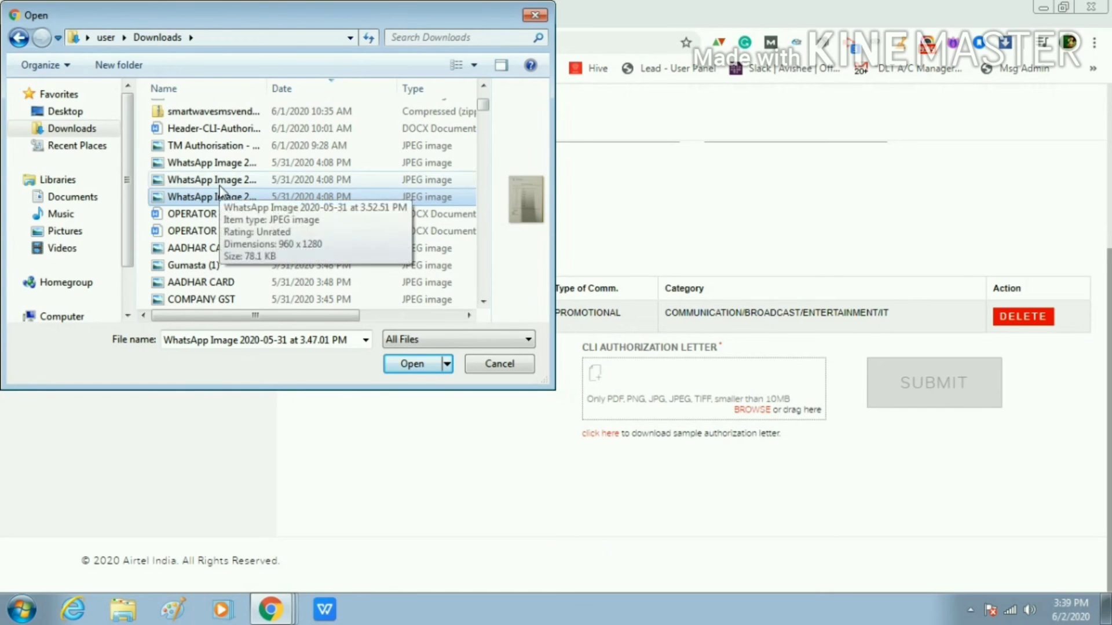
left_click(228, 180)
left_click(243, 212)
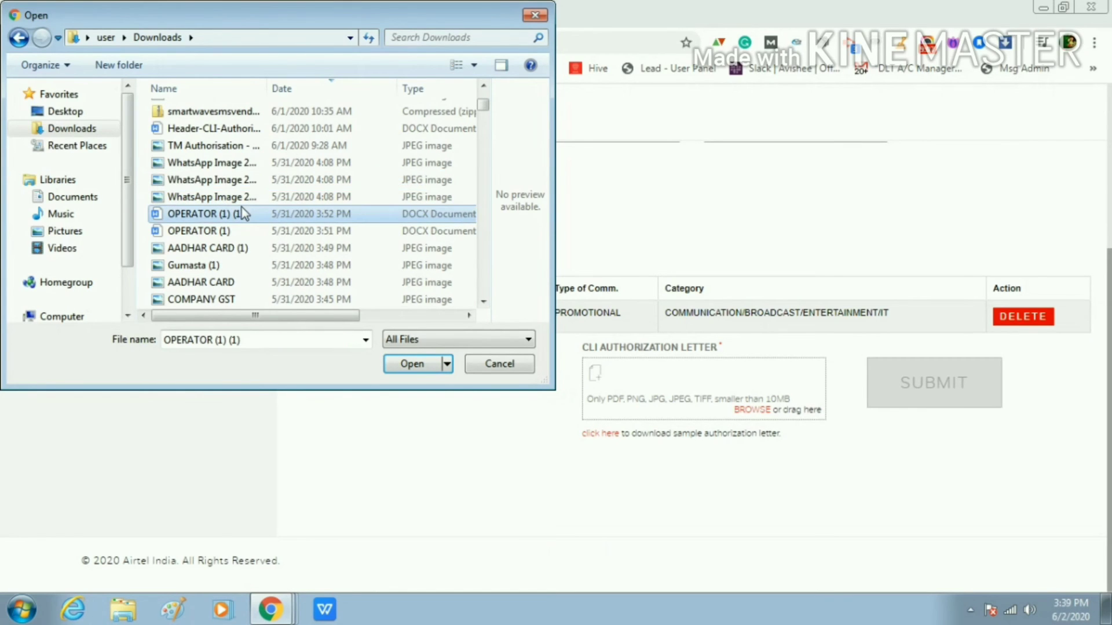
left_click(243, 198)
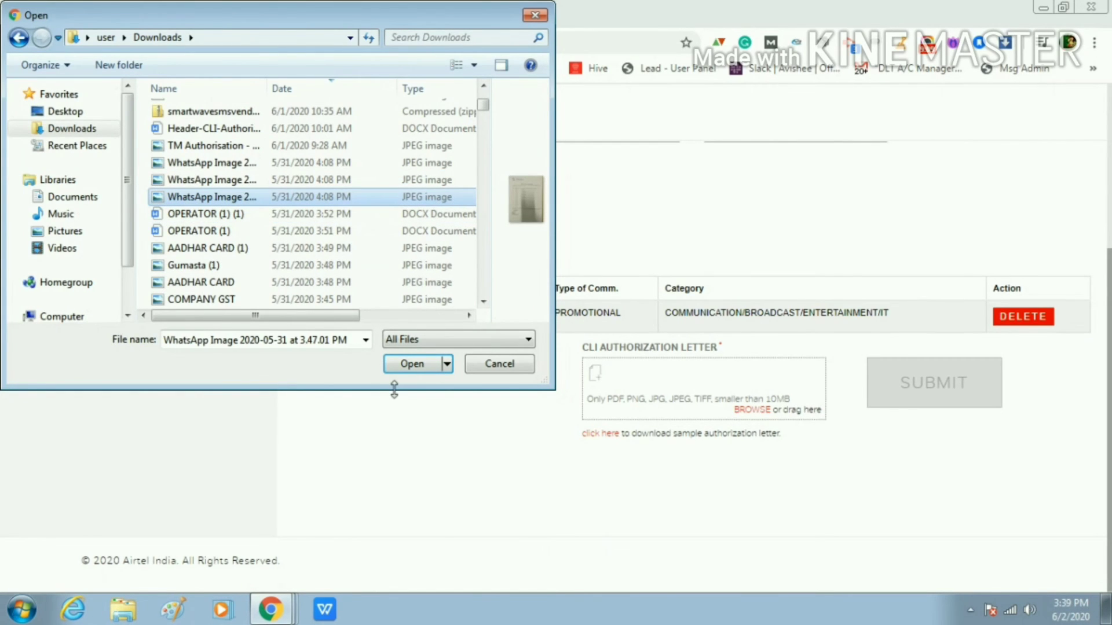
left_click(404, 367)
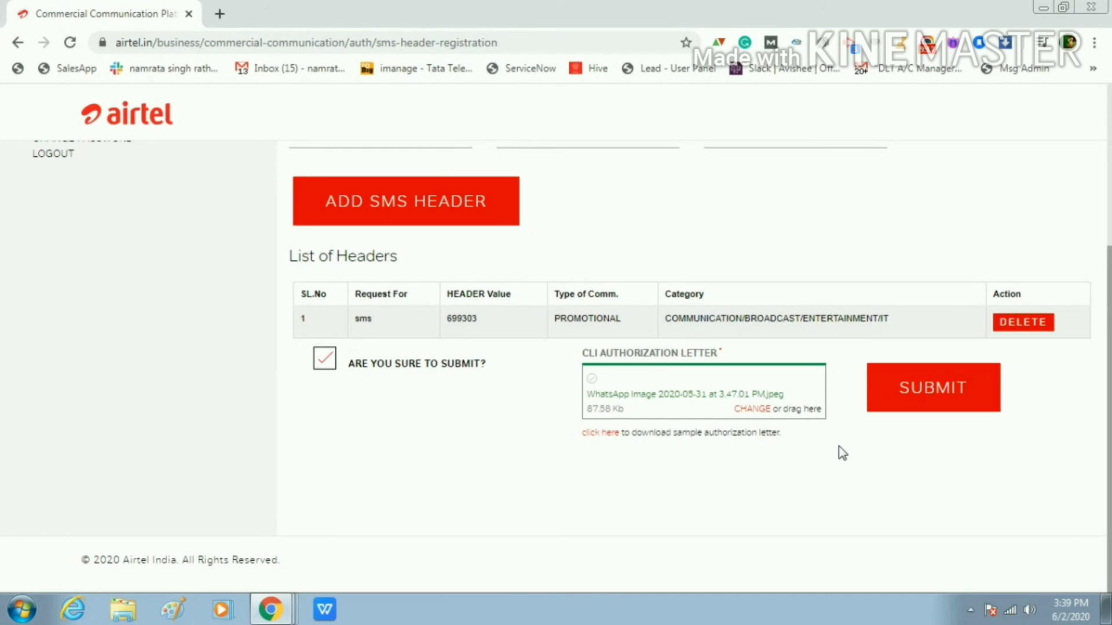
Submit the header 699303 request, then go to the status of submitted headers
left_click(949, 402)
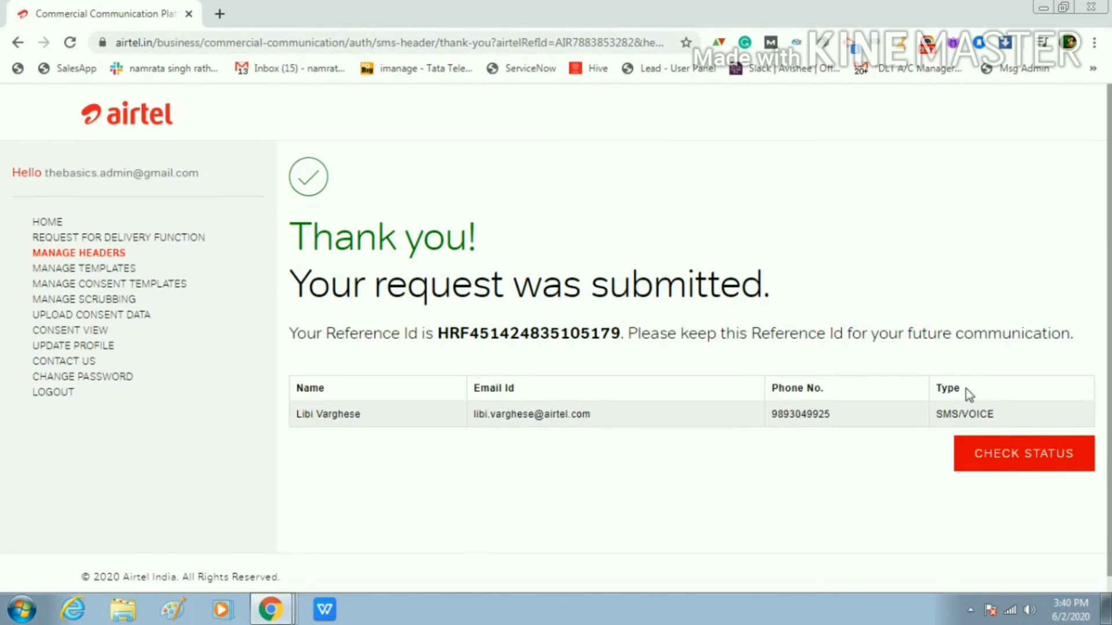
left_click(1064, 457)
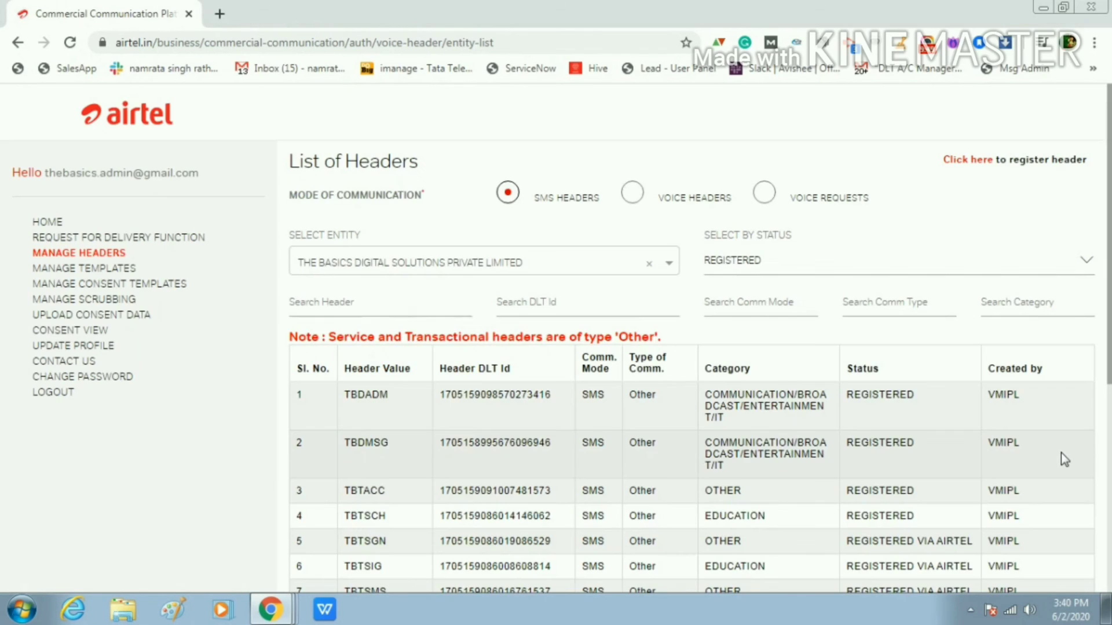
Filter headers by Pending for Approval, then by Registered, and start a new header registration
scroll(577, 414, "down", 5)
scroll(578, 422, "up", 5)
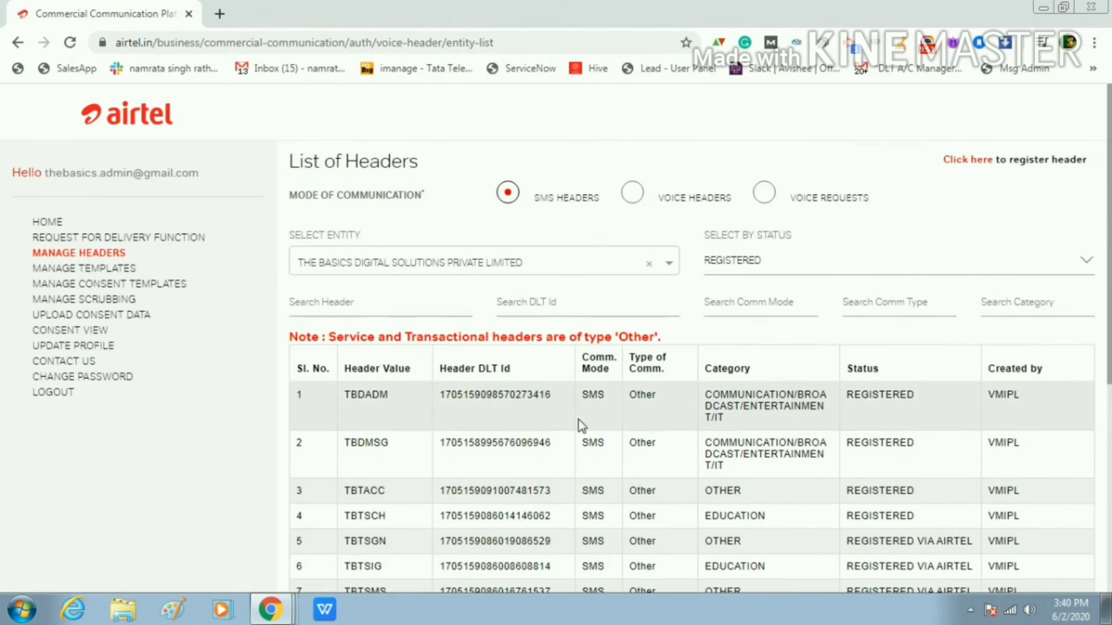
left_click(799, 258)
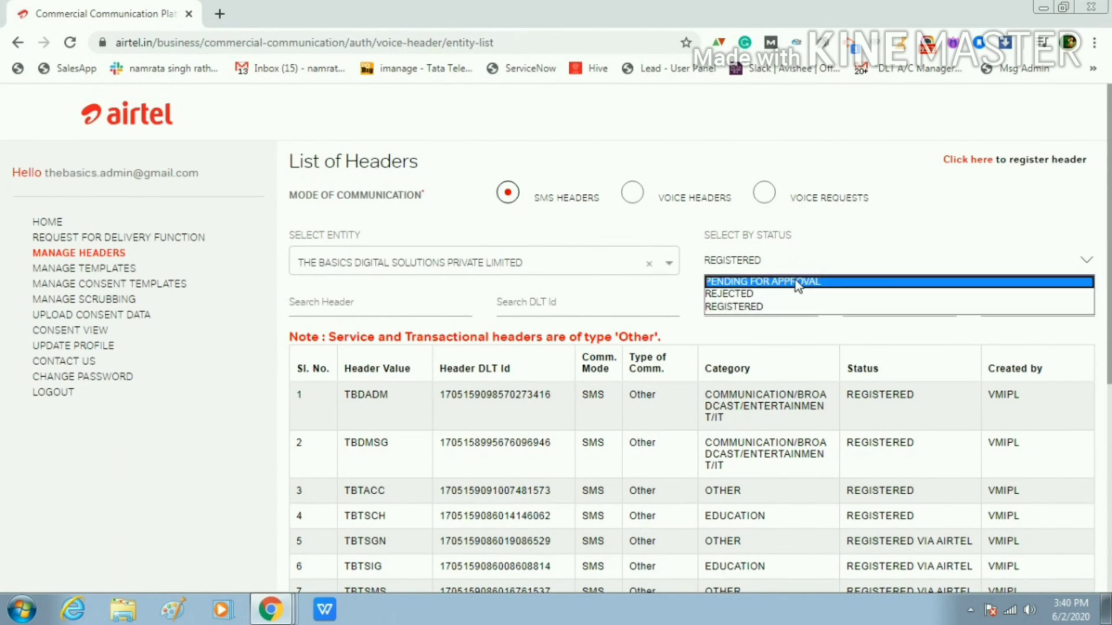
left_click(797, 282)
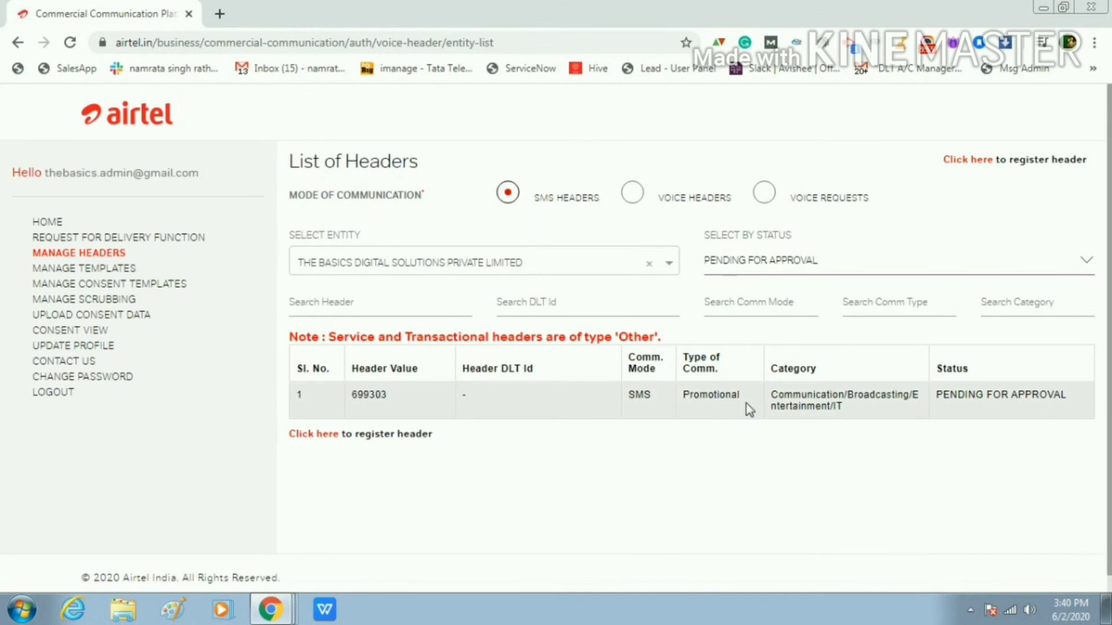
left_click(855, 265)
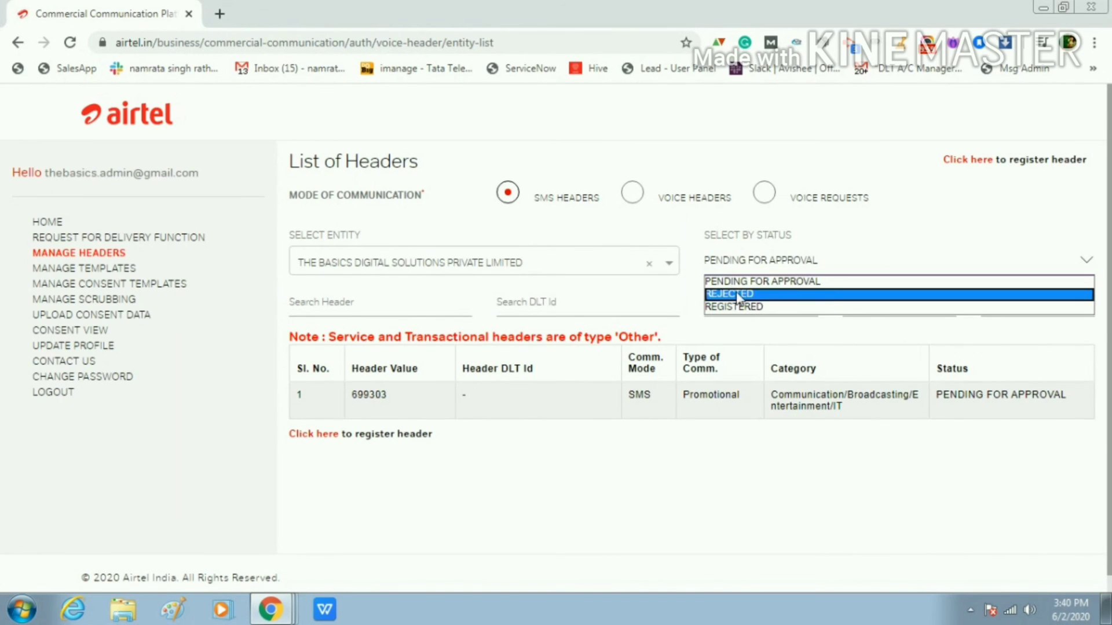
left_click(742, 307)
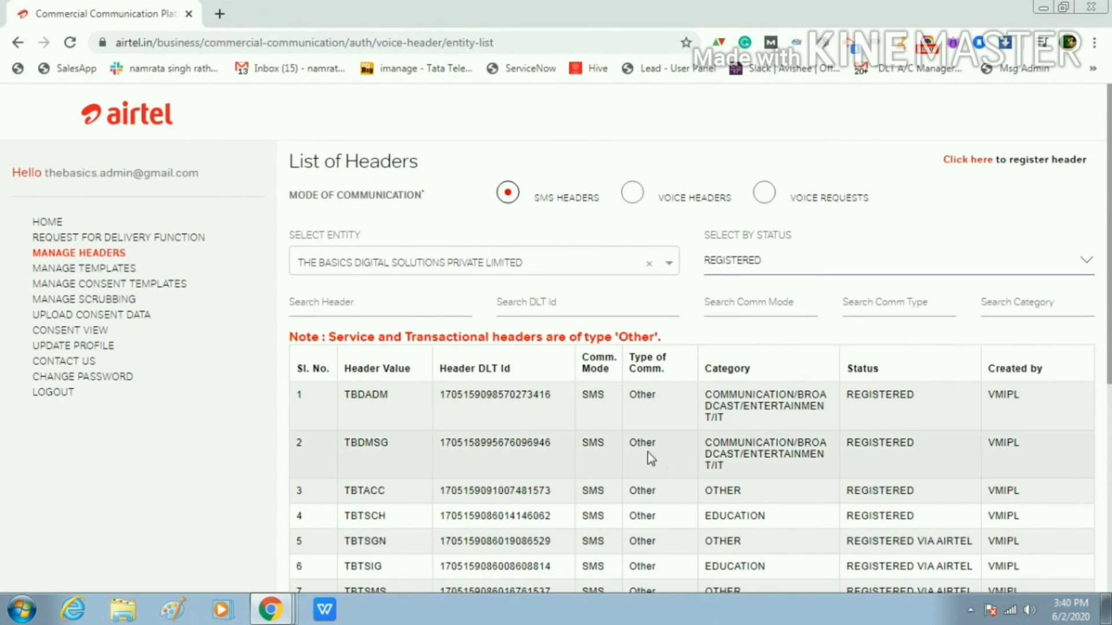
left_click(978, 161)
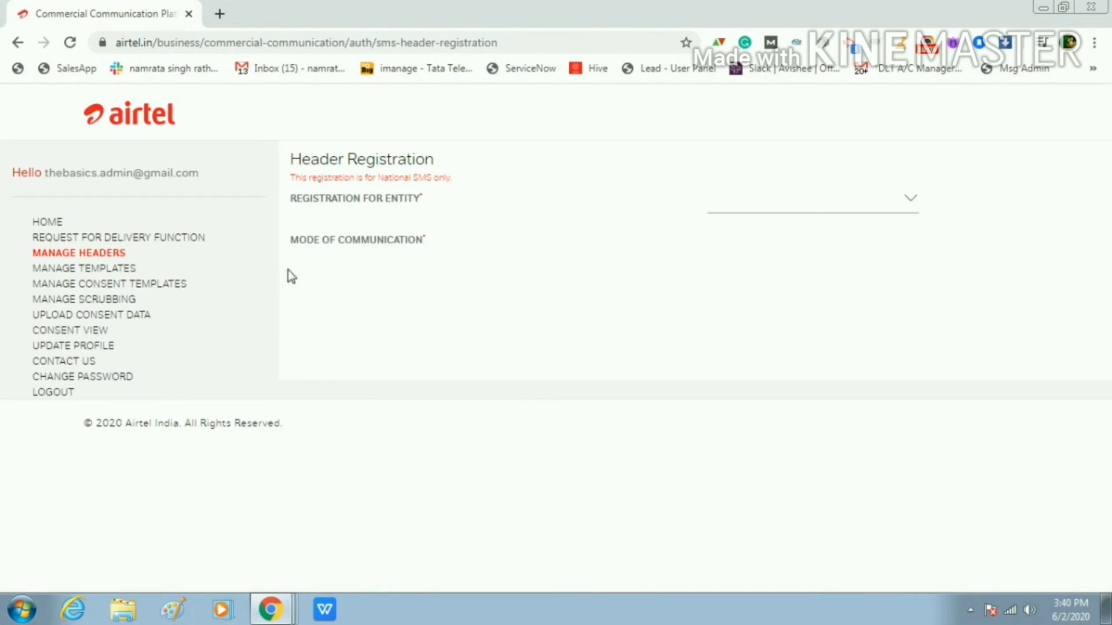
Register for THE BASICS DIGITAL SOLUTIONS PRIVATE LIMITED as a manual SMS header of Transactional type
left_click(872, 206)
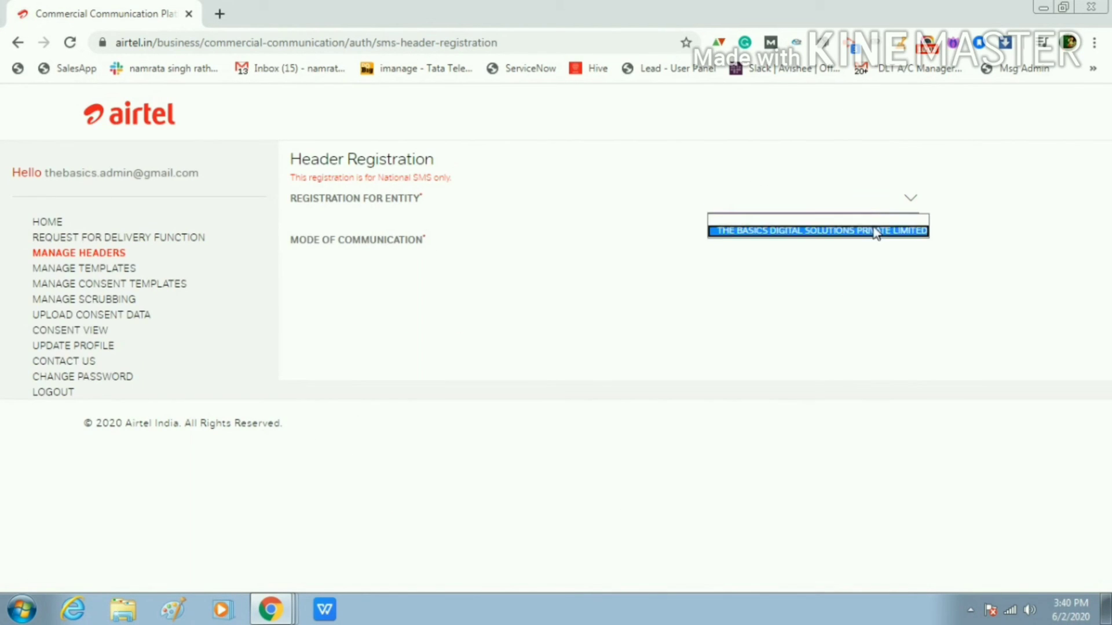
left_click(874, 229)
left_click(719, 239)
left_click(716, 272)
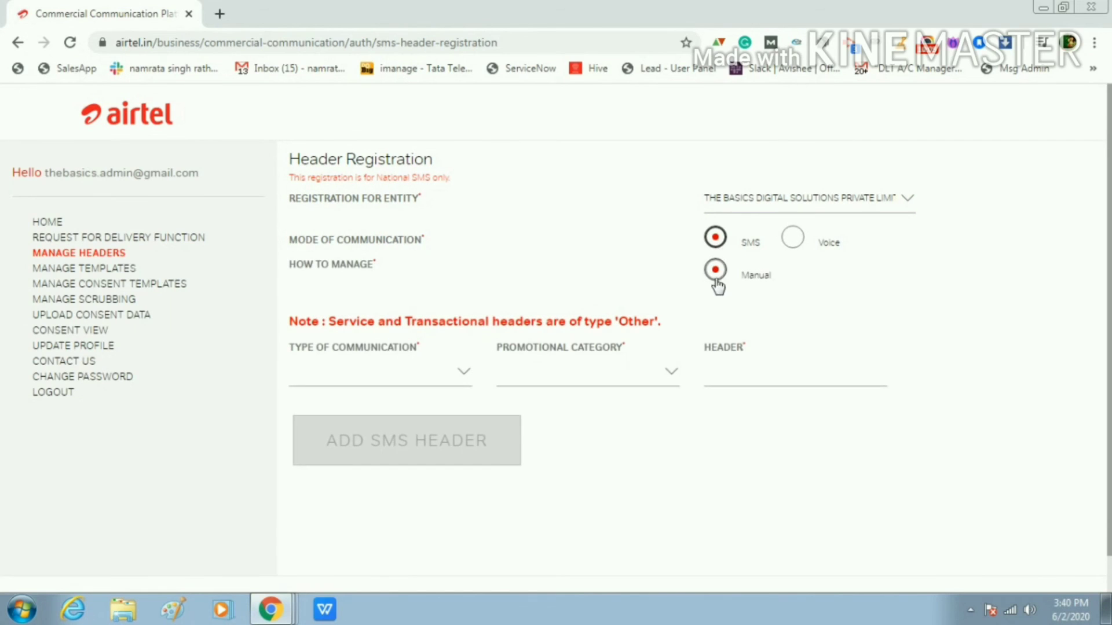
left_click(313, 371)
left_click(328, 401)
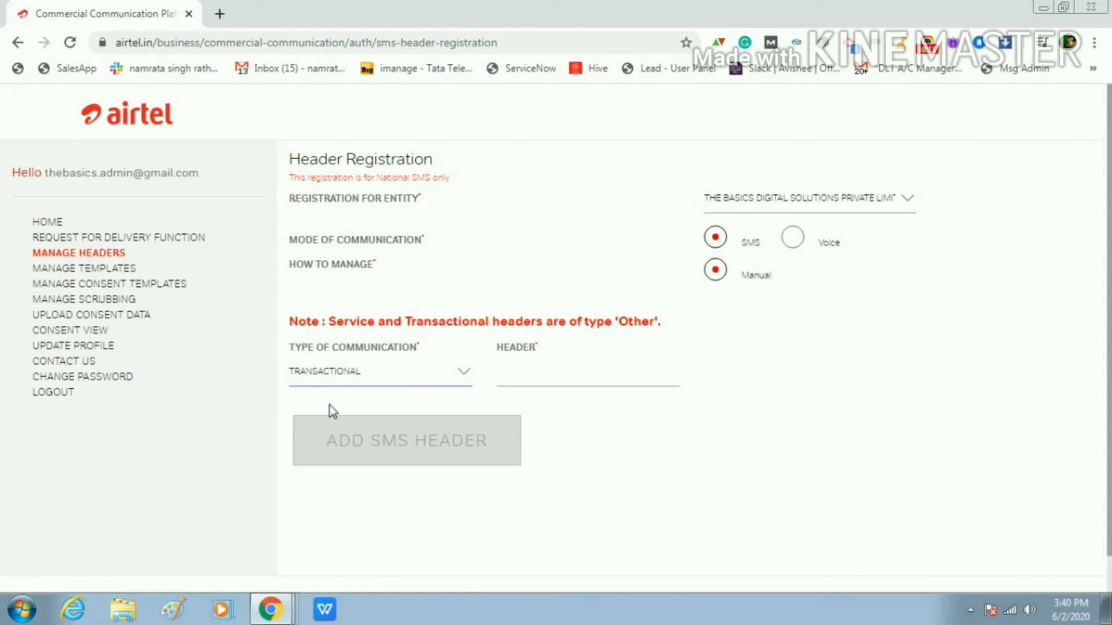
Enter header TBDZOP, add it to the list, and tick 'Are you sure to submit?'
left_click(556, 371)
type("TBD")
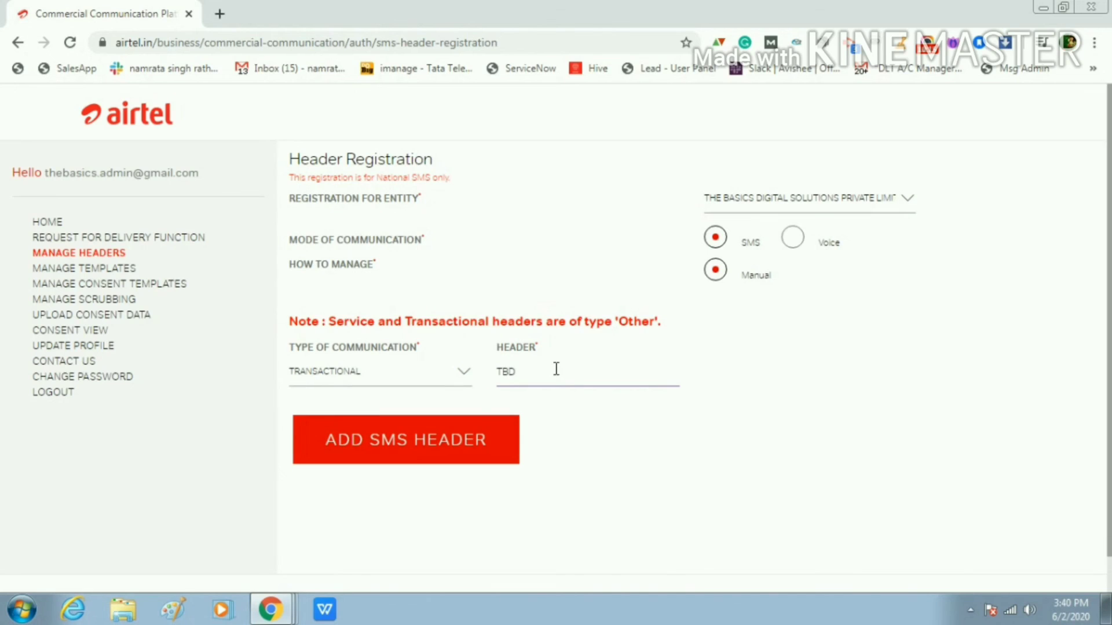
type("ABC")
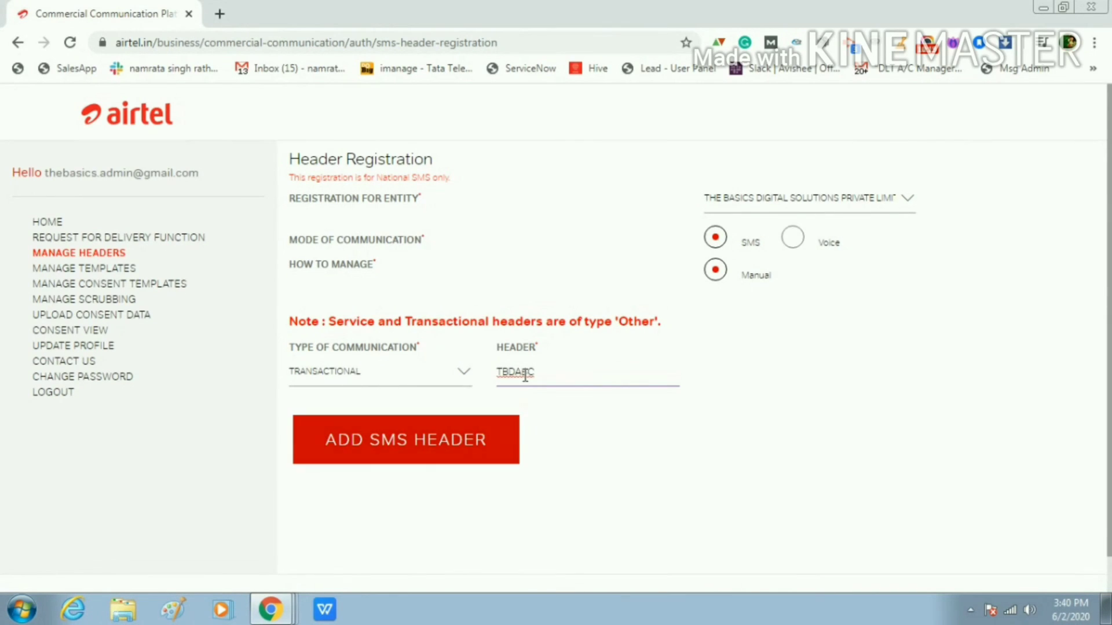
key("BackSpace")
key("BackSpace")
key("BackSpace")
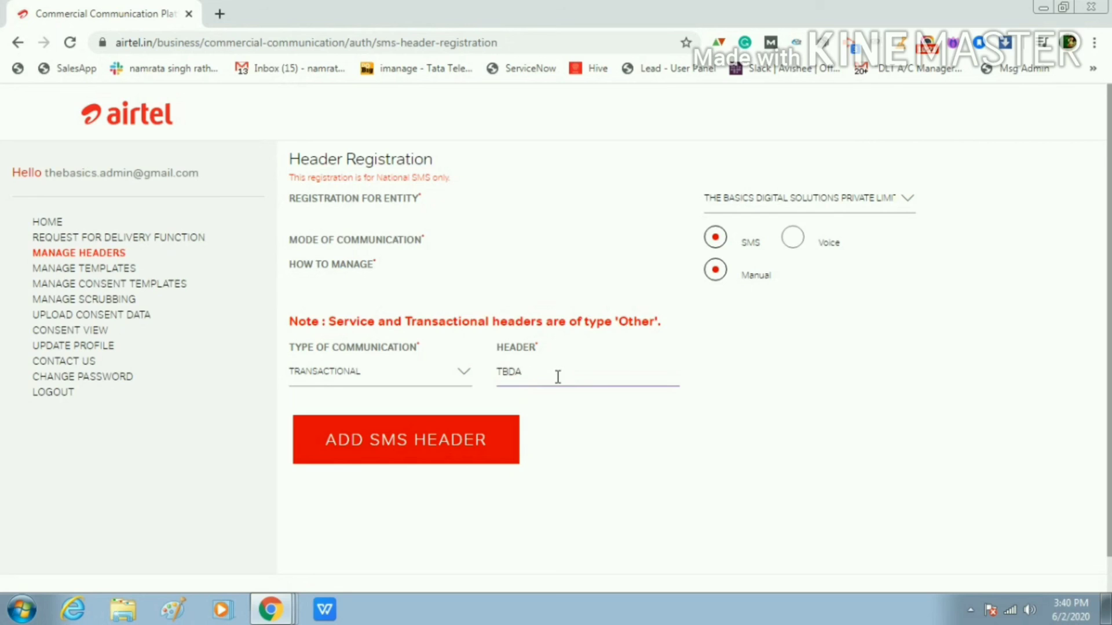
type("EZ")
key("BackSpace")
key("BackSpace")
type("ZOP")
left_click(471, 444)
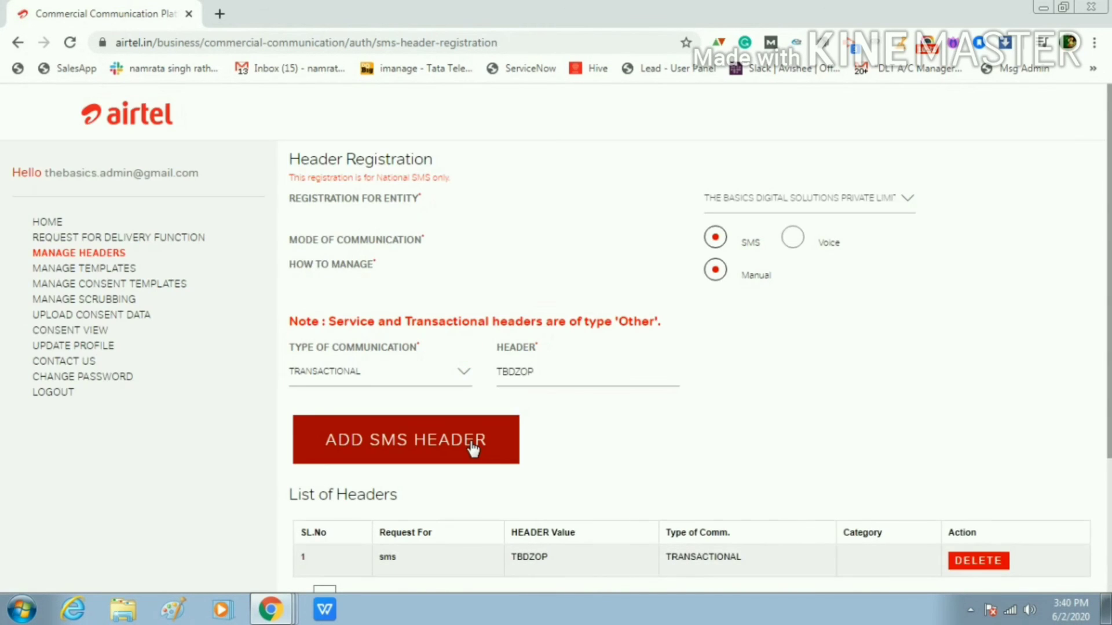
scroll(317, 380, "down", 1)
left_click(325, 519)
scroll(324, 523, "down", 1)
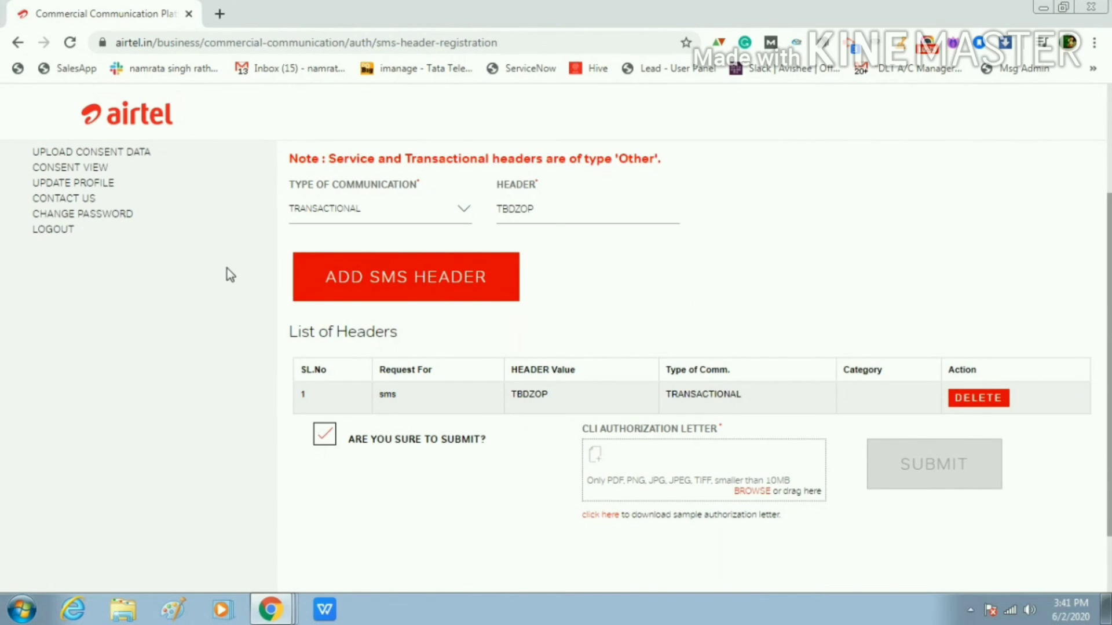
Attach the WhatsApp image from Downloads as the CLI authorization letter and submit the TBDZOP request
left_click(550, 212)
left_click(754, 493)
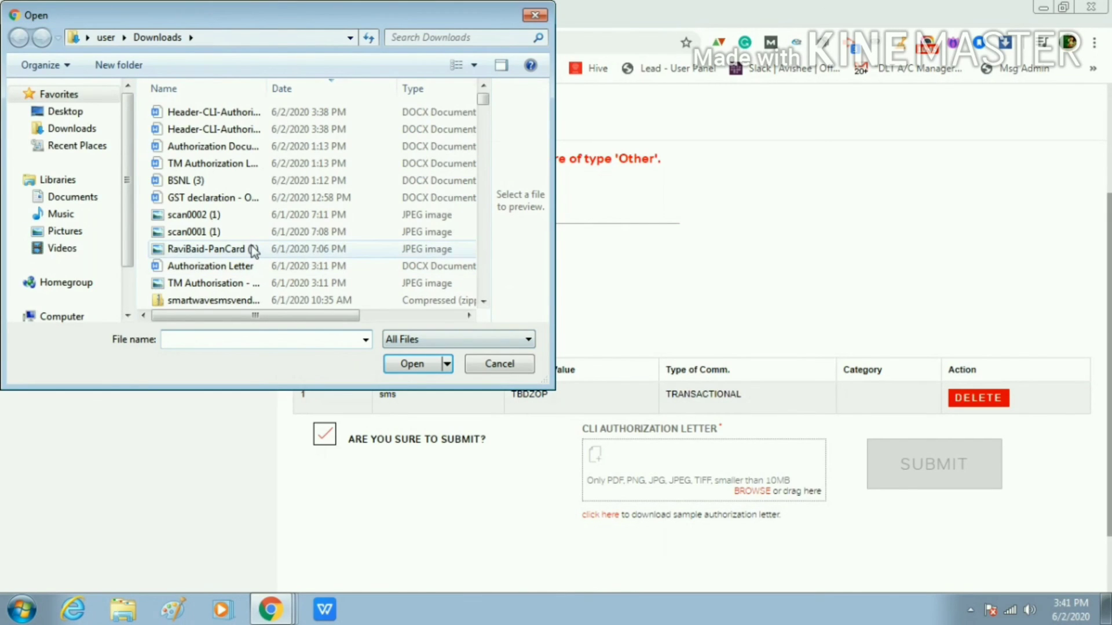
left_click(191, 249)
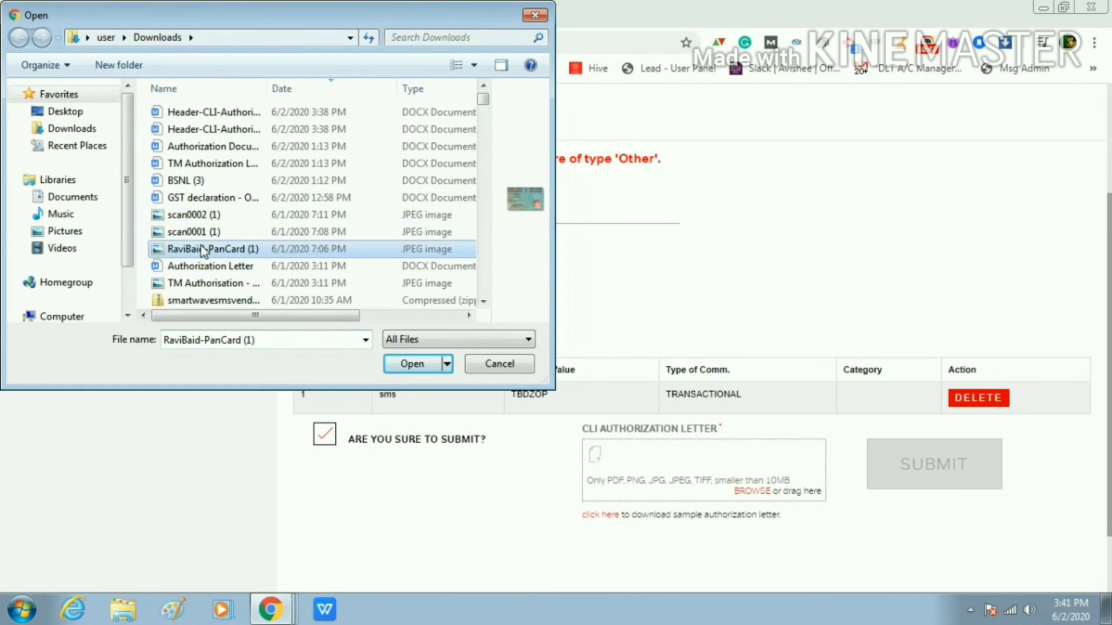
scroll(200, 249, "down", 3)
left_click(200, 249)
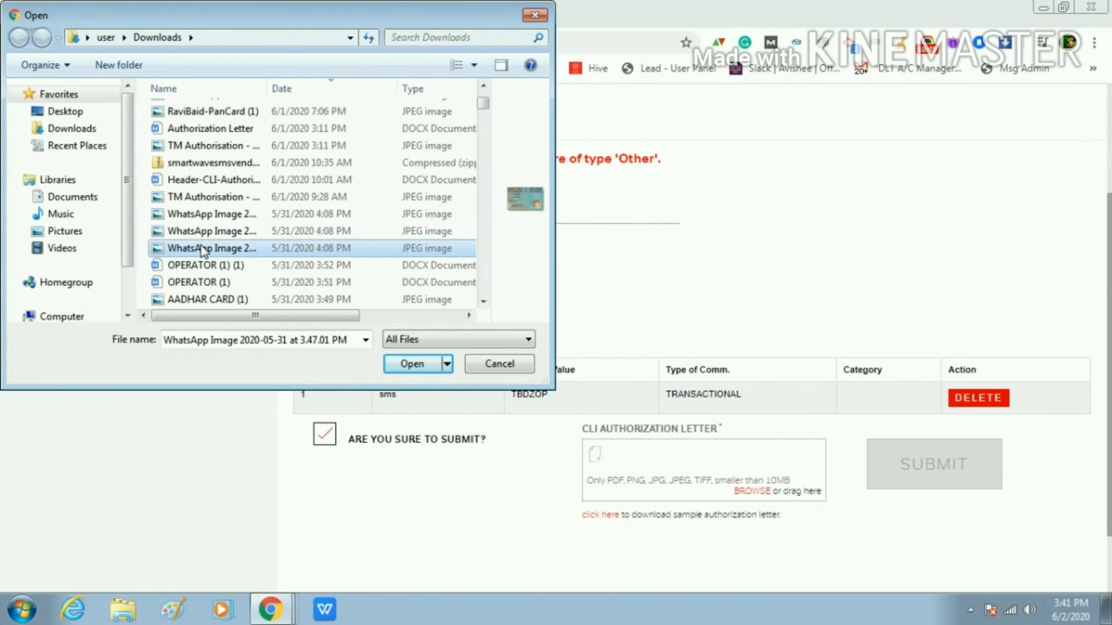
left_click(414, 366)
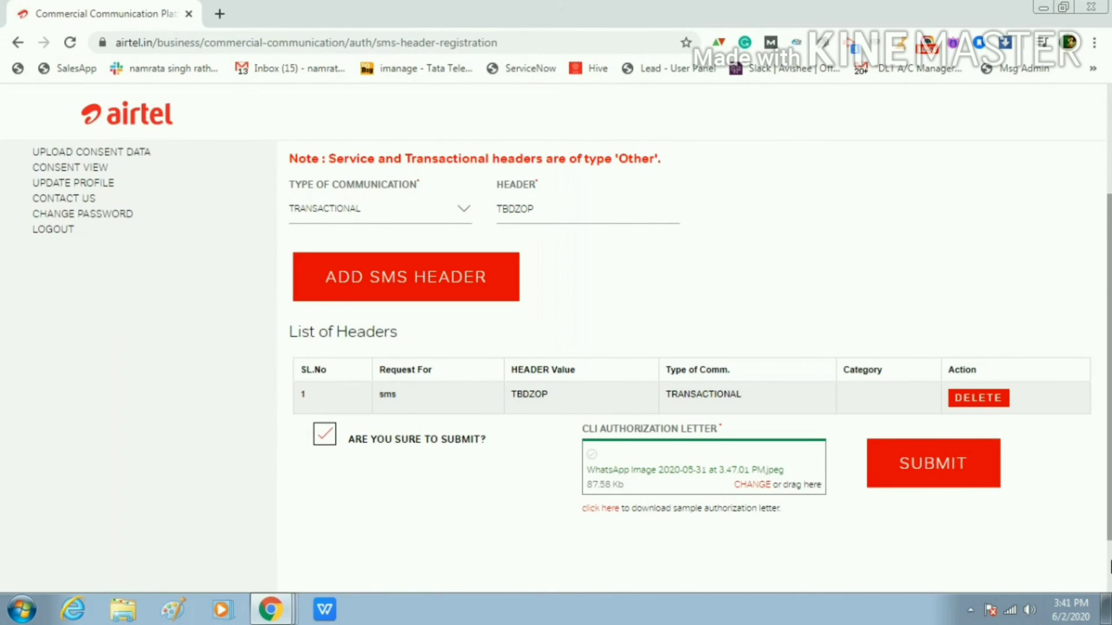
left_click(947, 468)
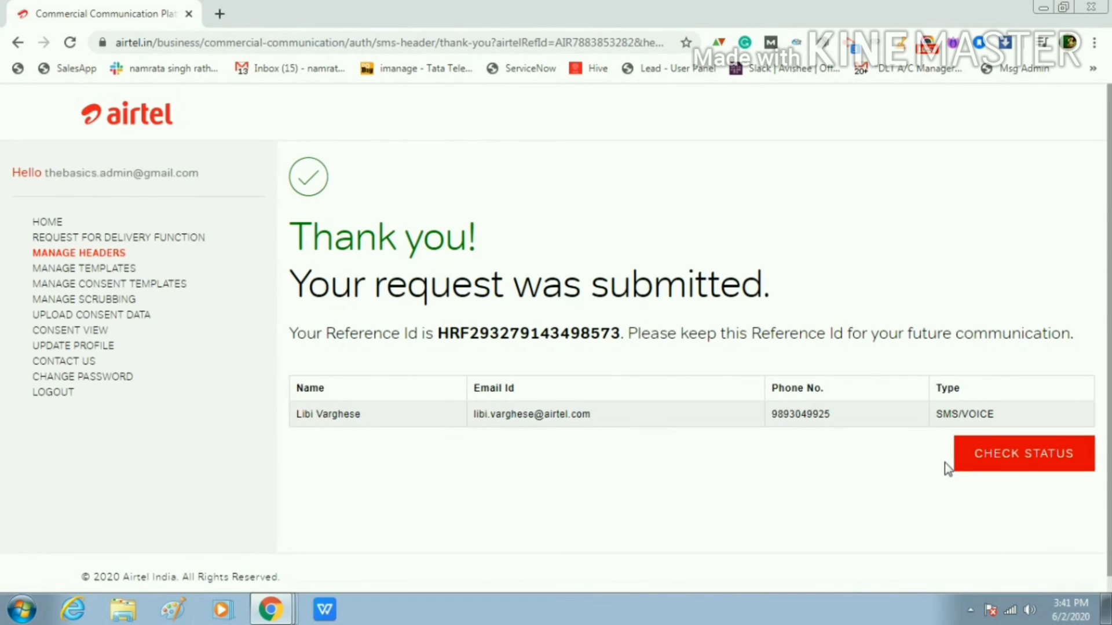
scroll(818, 512, "down", 1)
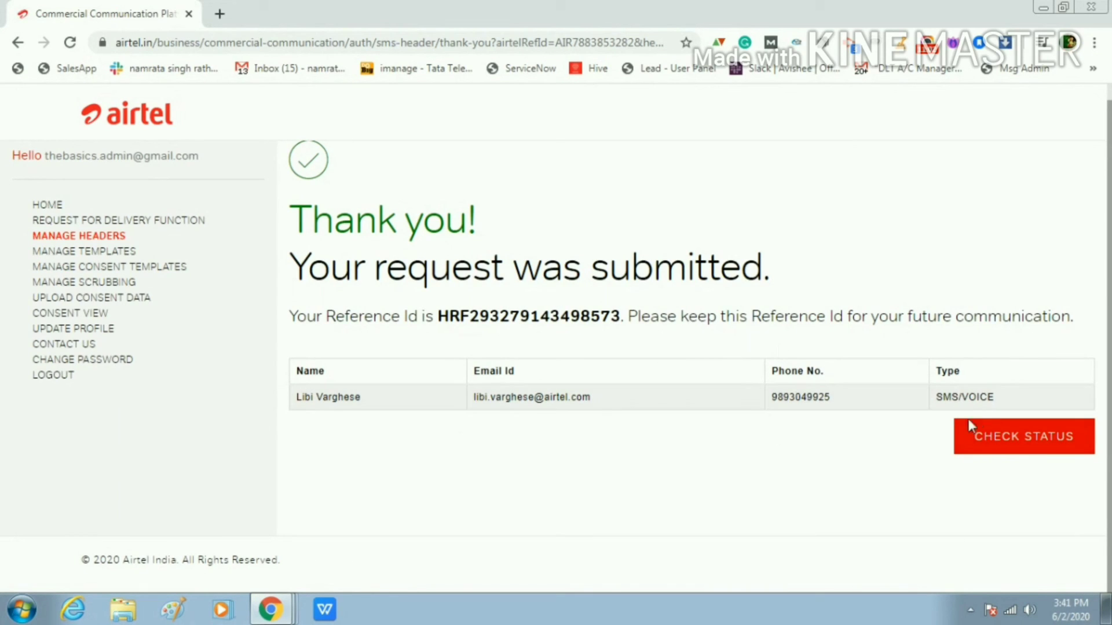
Filter headers by Pending for Approval to see 699303 and TBDZOP, then switch back to Registered
left_click(1019, 447)
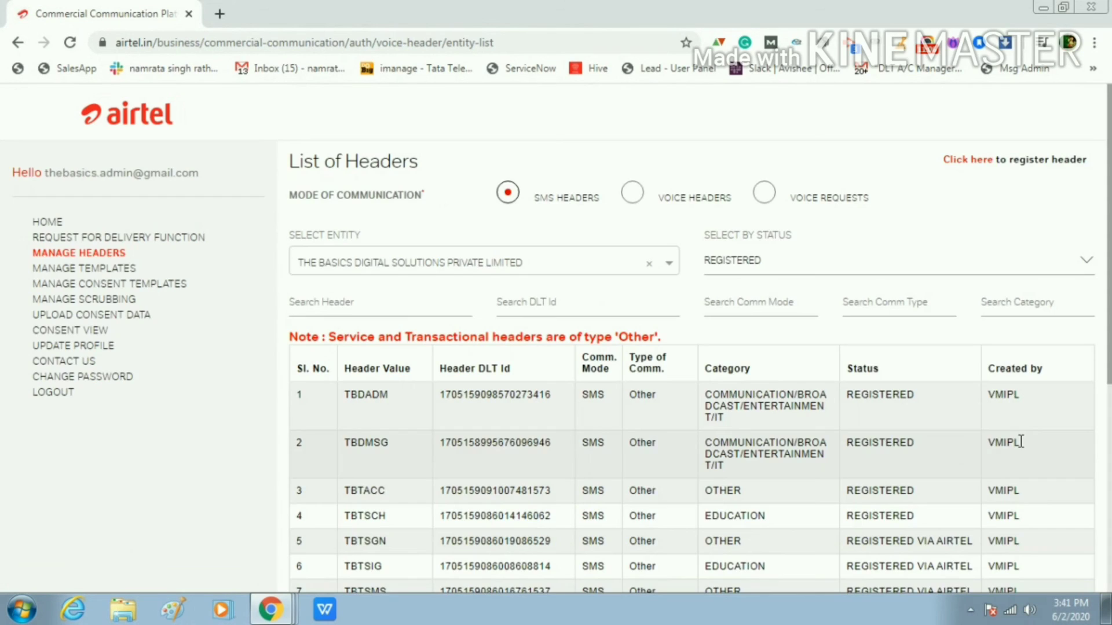
scroll(538, 426, "down", 2)
scroll(799, 312, "up", 2)
left_click(804, 265)
left_click(809, 281)
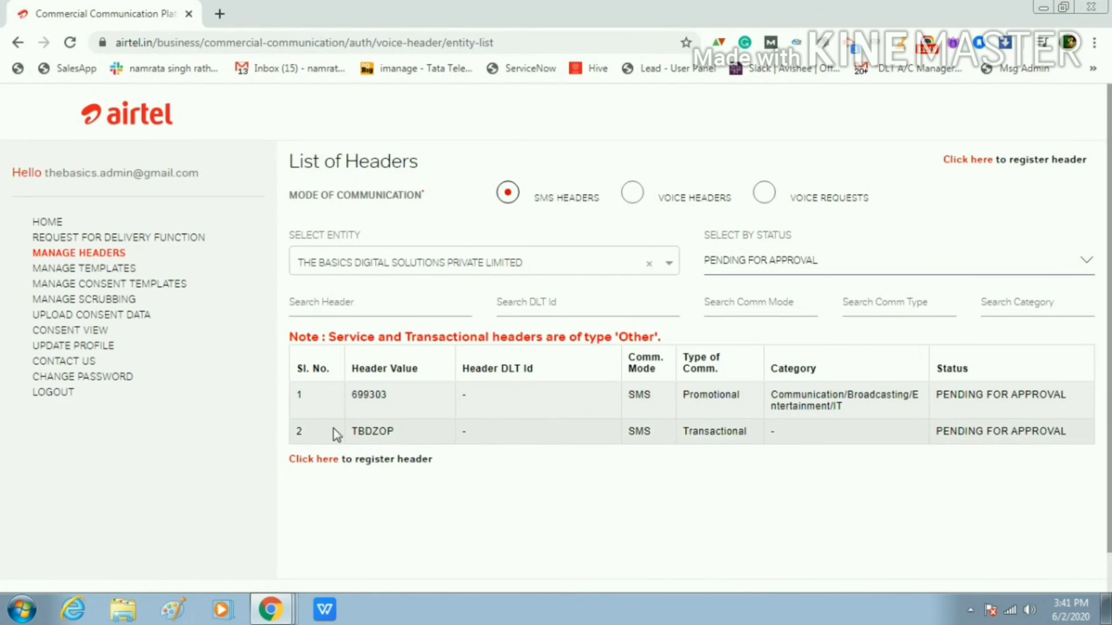
left_click(735, 281)
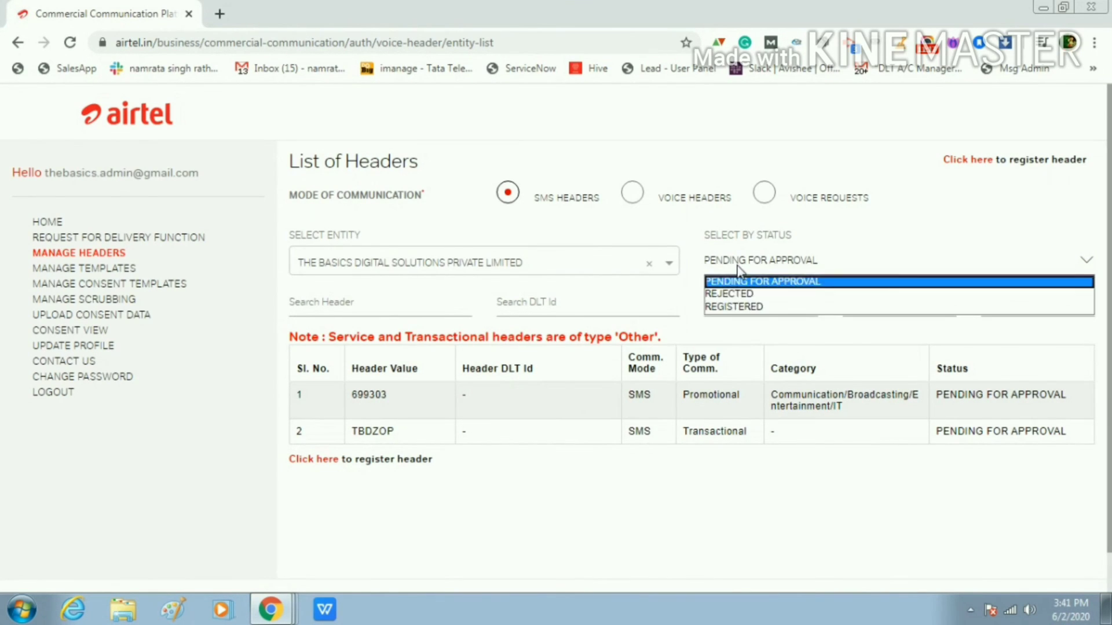
left_click(739, 305)
scroll(703, 485, "down", 5)
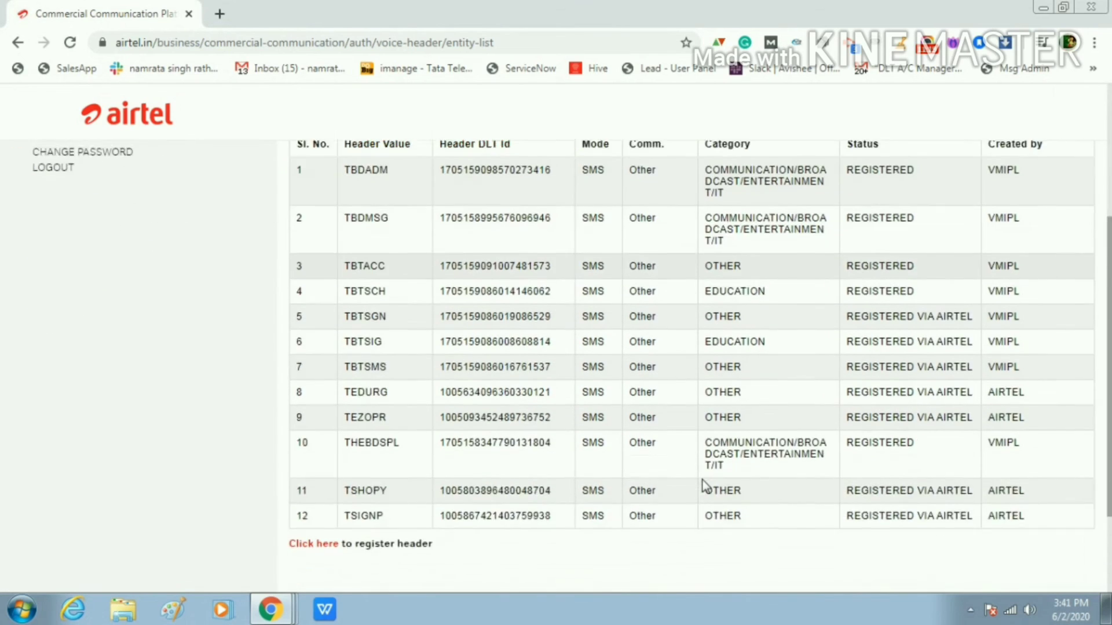
scroll(703, 486, "up", 5)
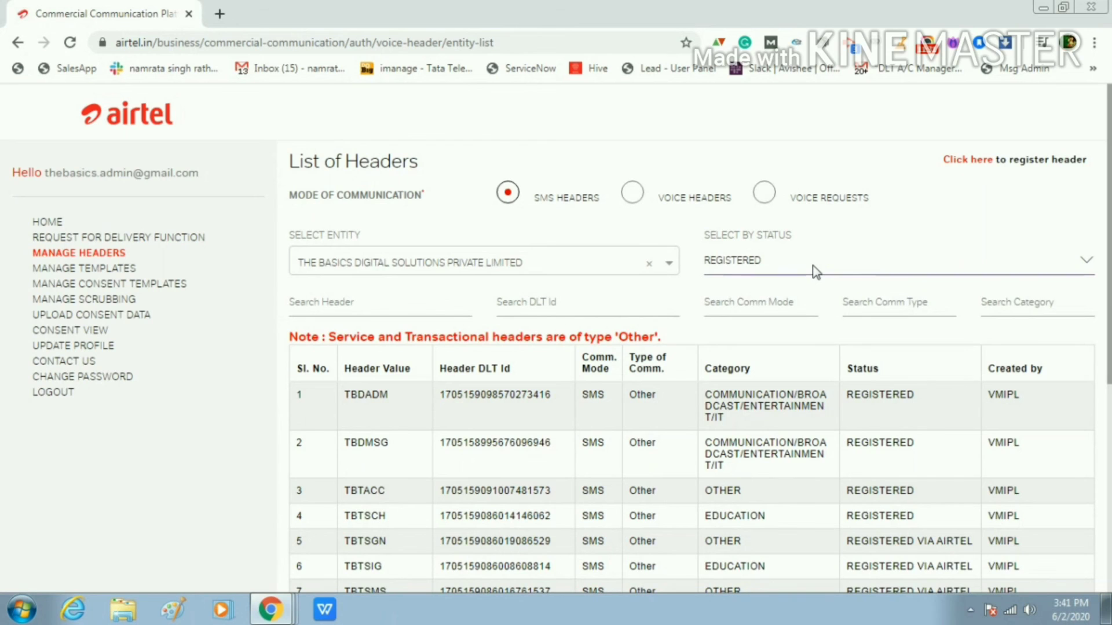
scroll(698, 352, "down", 3)
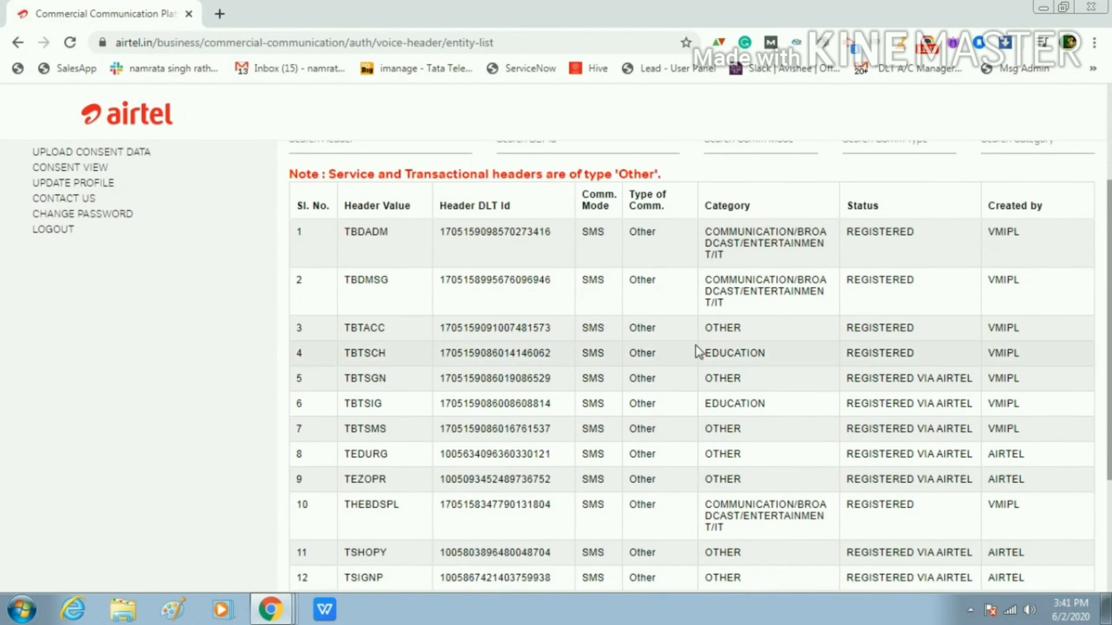
scroll(698, 352, "down", 3)
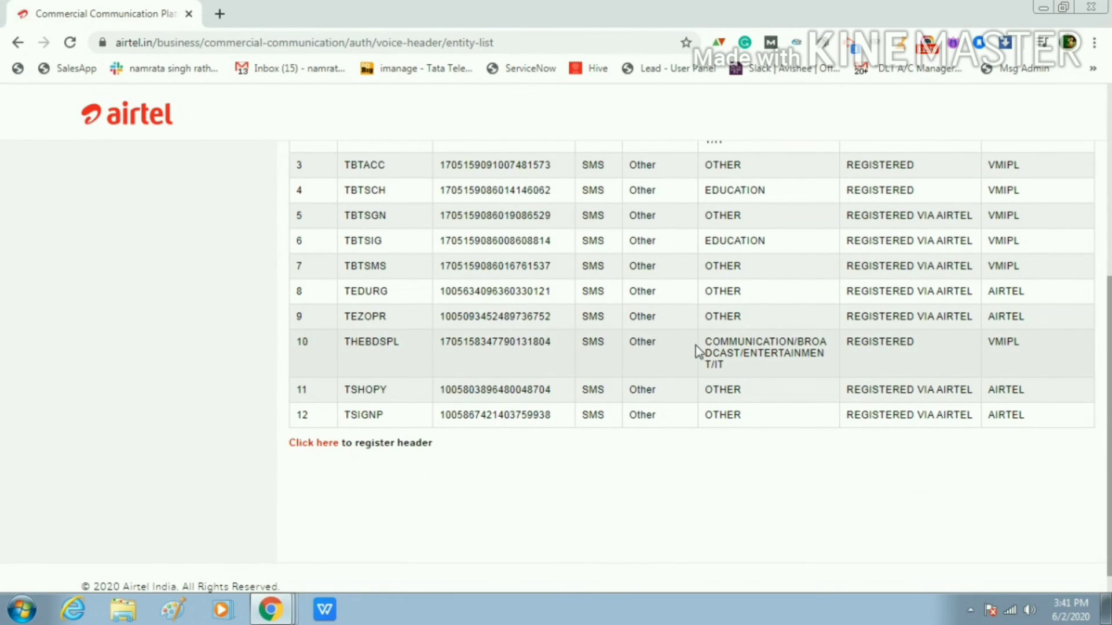